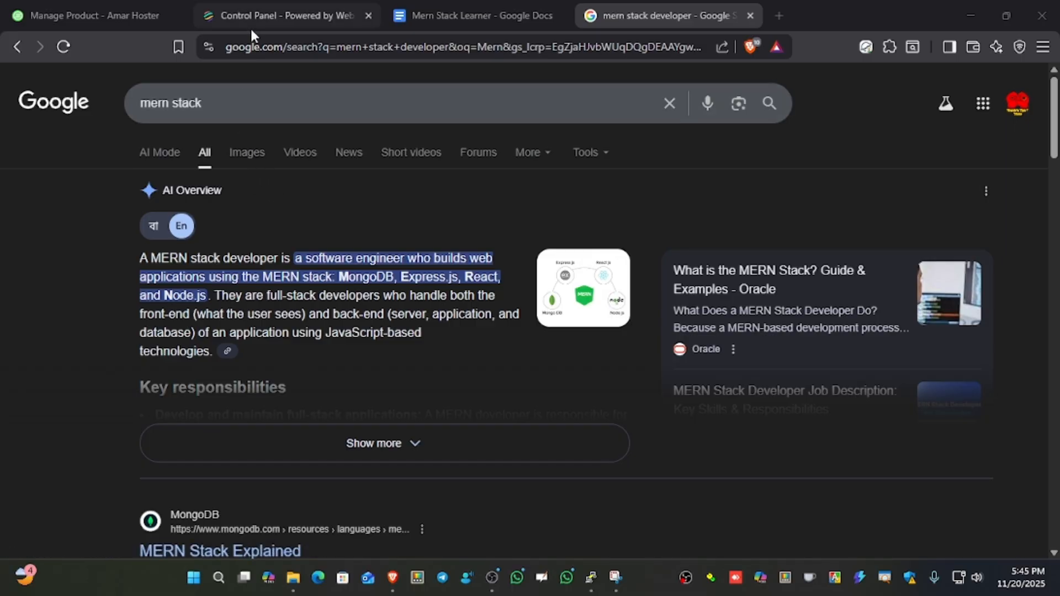
Switch to the Mern Stack Learner document in Google Docs and examine its package.json and server.js setup instructions.
left_click_drag(220, 103, 134, 109)
left_click(84, 274)
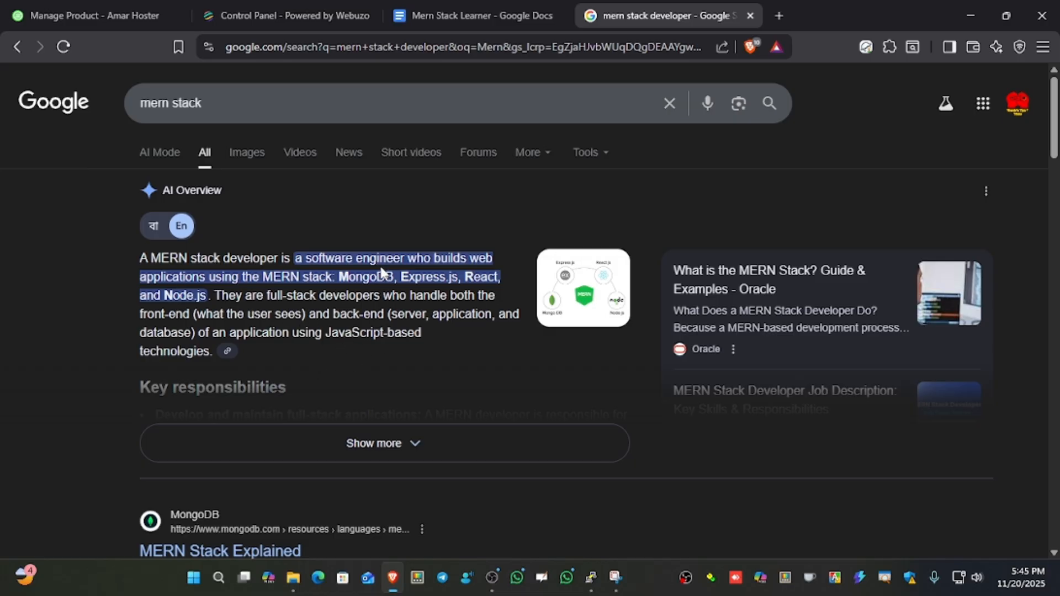
left_click(458, 17)
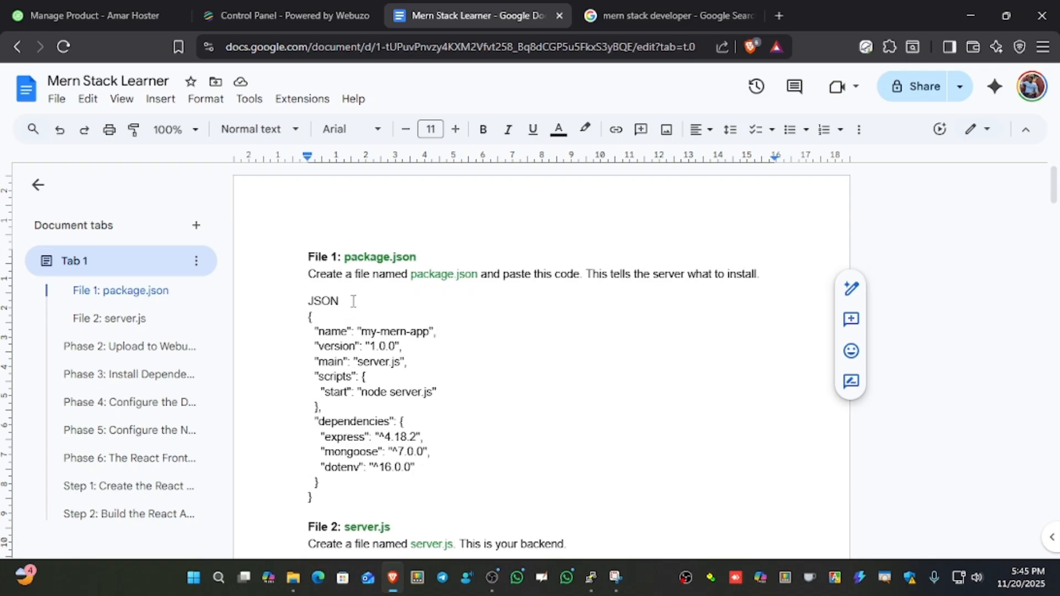
scroll(349, 274, "down", 5)
scroll(339, 293, "up", 5)
Log in to Webuzo from the hosting product's details page in the Amar Hoster client area and close the old control panel session.
left_click(322, 16)
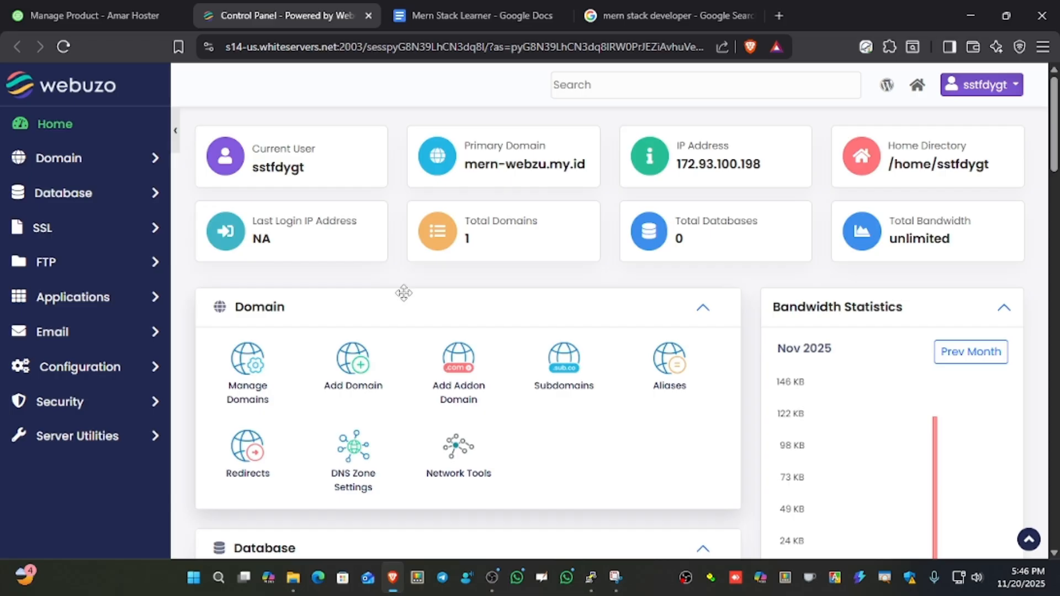
left_click(83, 19)
scroll(575, 368, "down", 4)
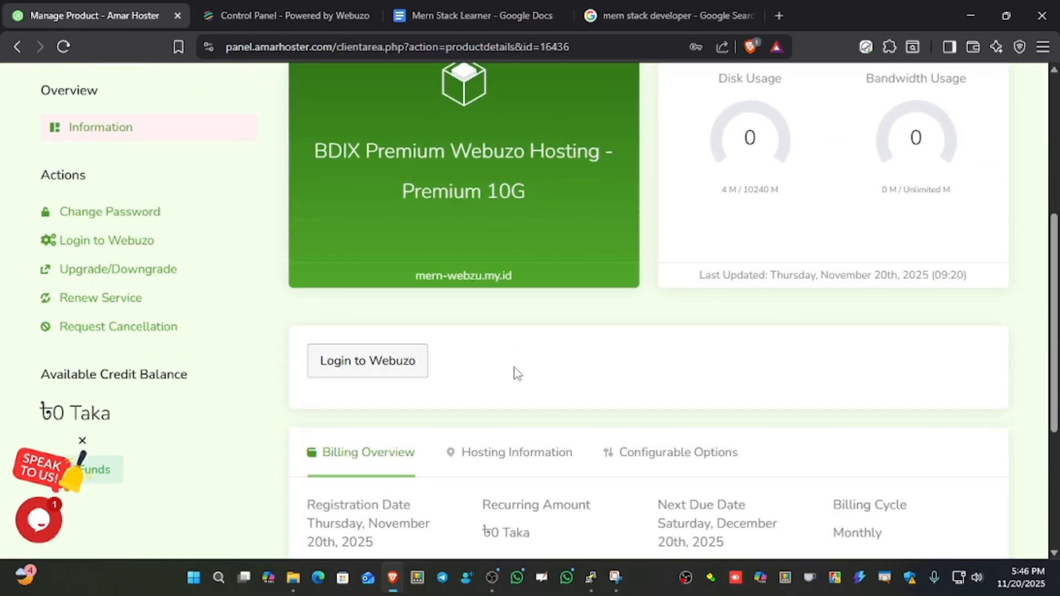
scroll(516, 372, "up", 6)
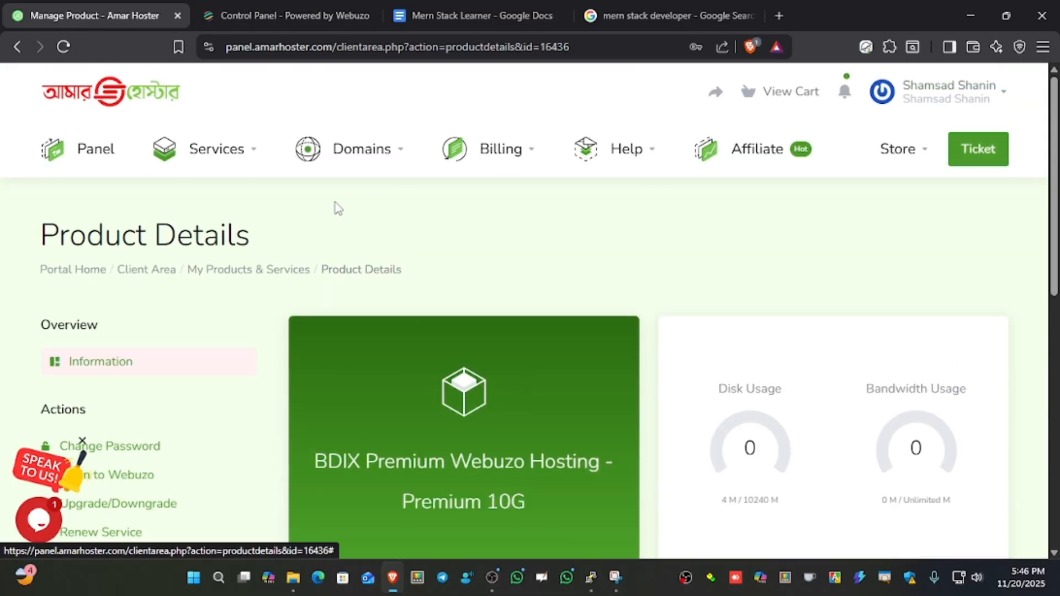
scroll(312, 219, "down", 4)
scroll(403, 300, "up", 4)
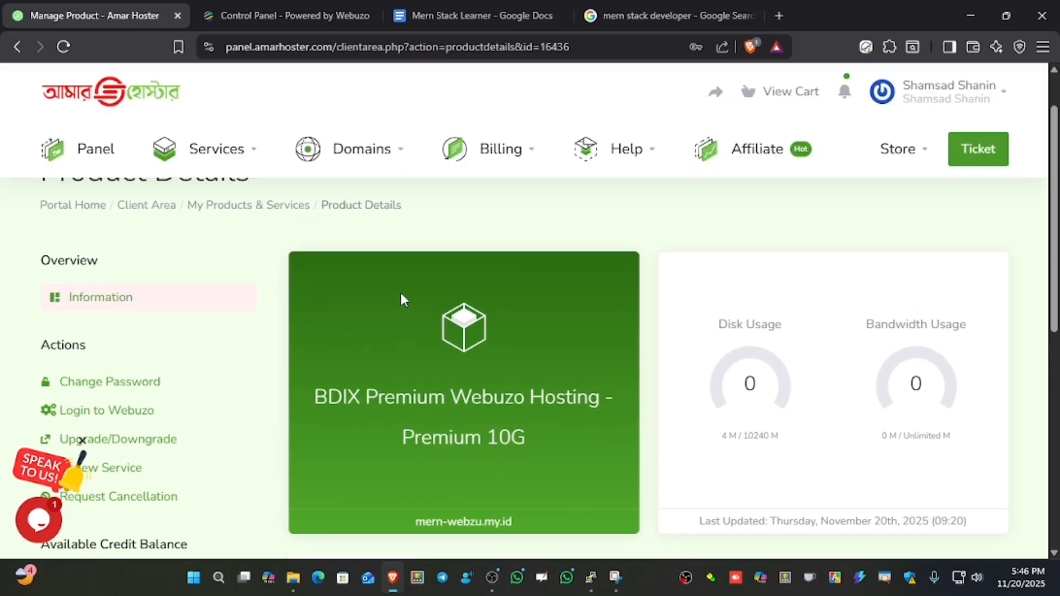
scroll(279, 222, "down", 3)
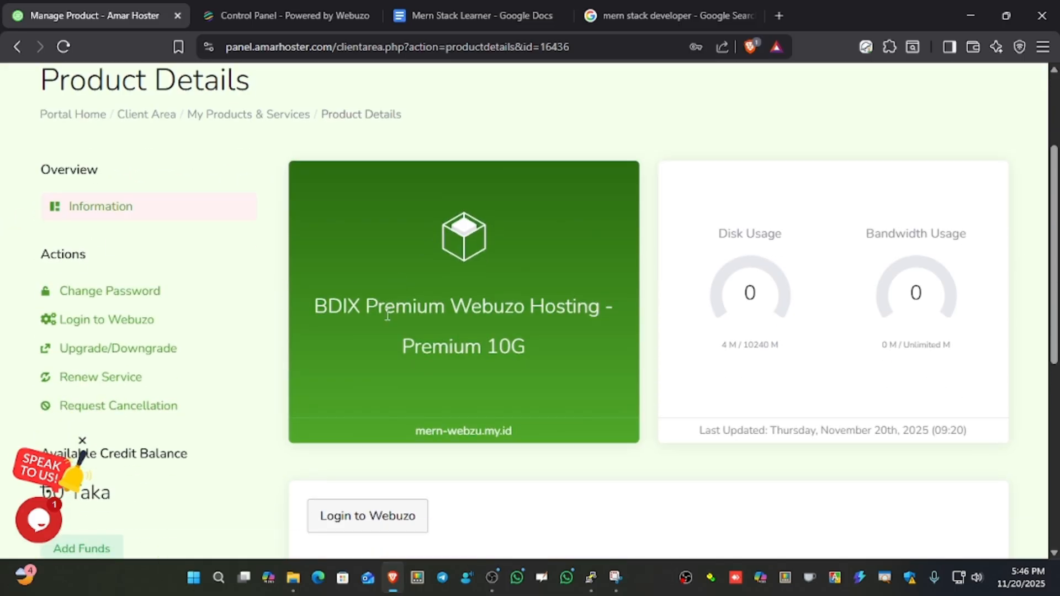
left_click(122, 325)
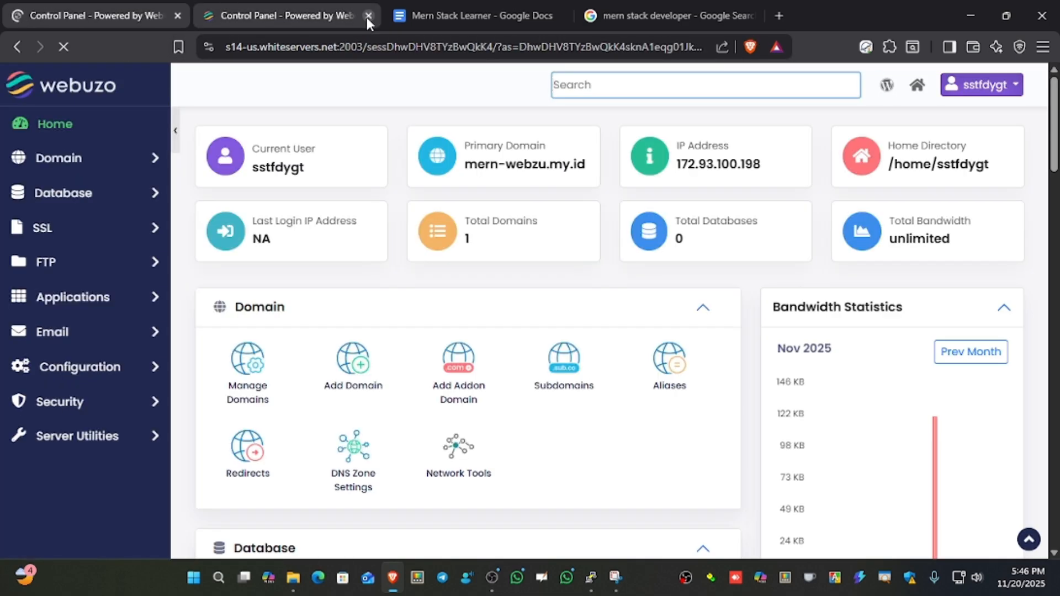
left_click(366, 16)
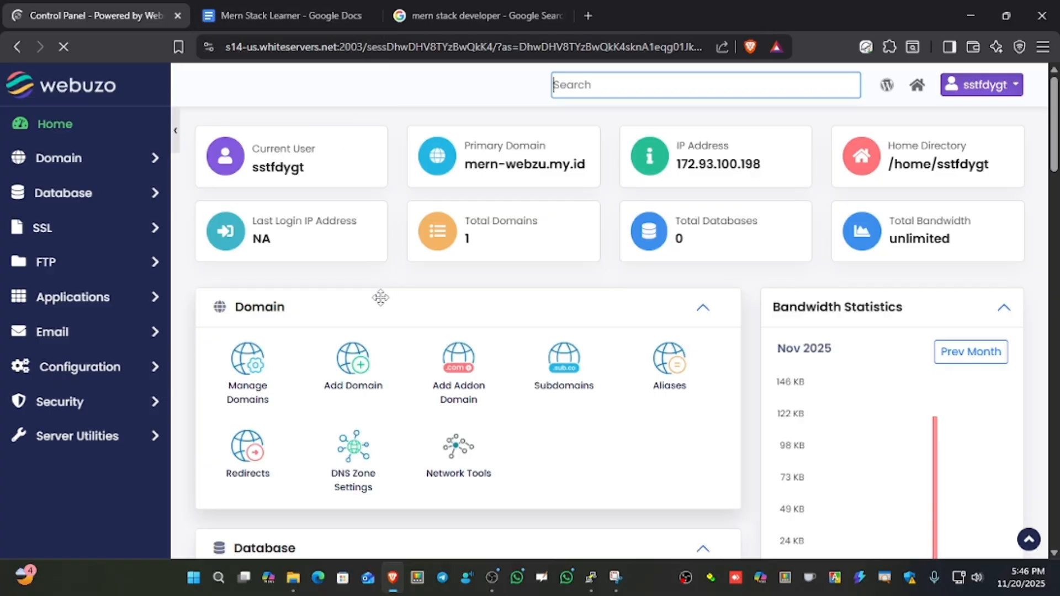
Open Webuzo's File Manager and go from the mern-app folder up to the account's home folder.
left_click(146, 432)
scroll(144, 430, "down", 3)
left_click(49, 367)
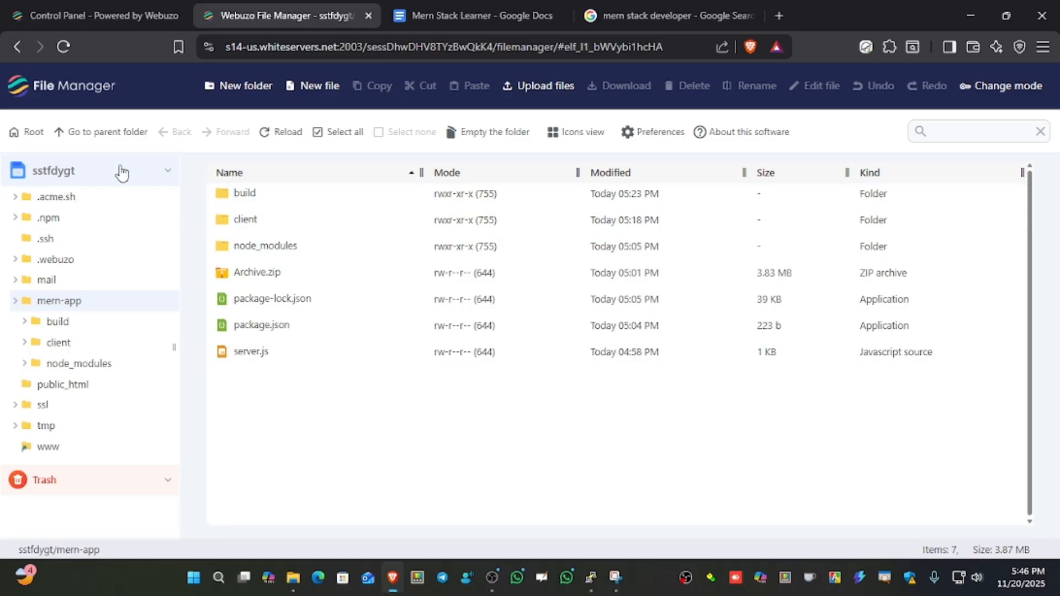
left_click(113, 146)
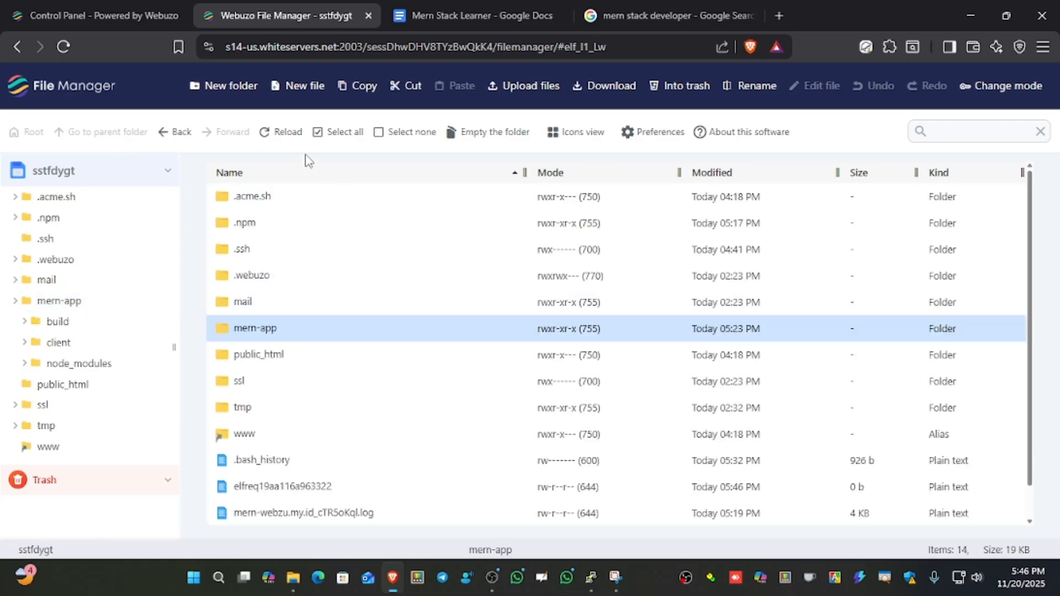
Create a folder named test-mern-app in the account's home folder.
left_click(221, 86)
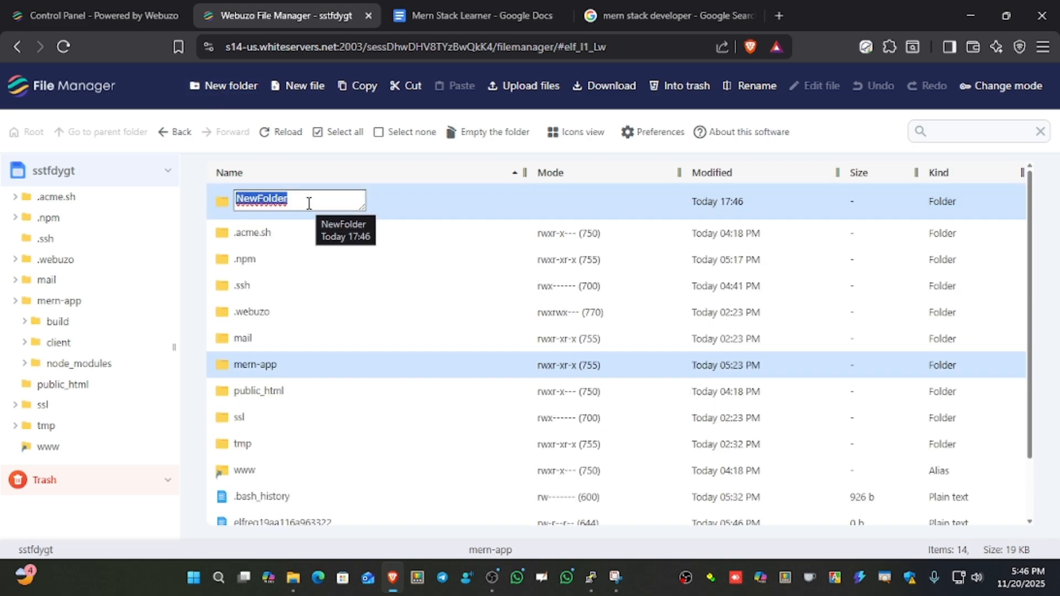
type("test-mern-app")
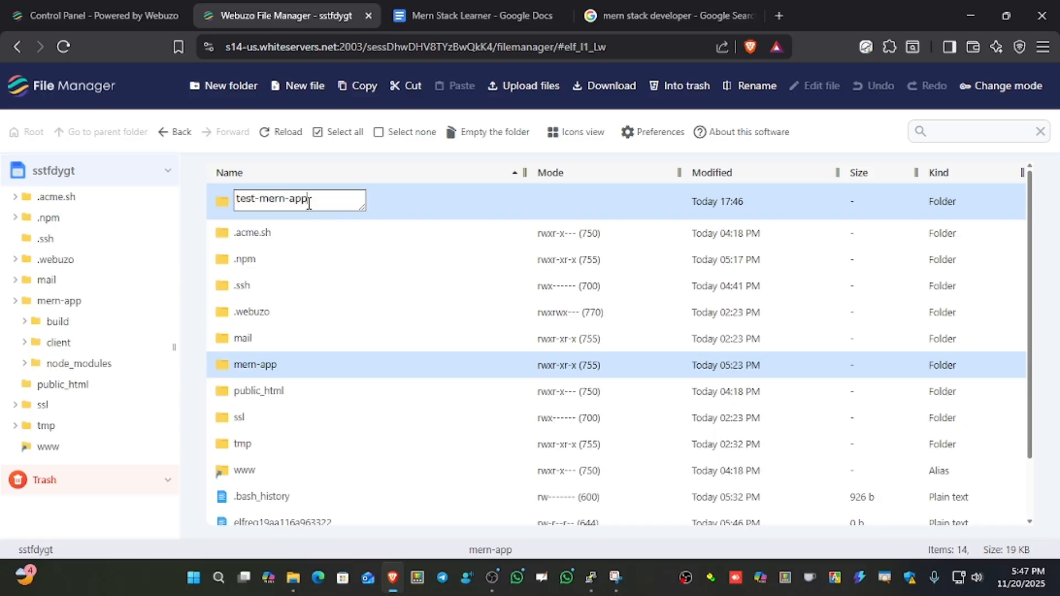
key("ctrl+a")
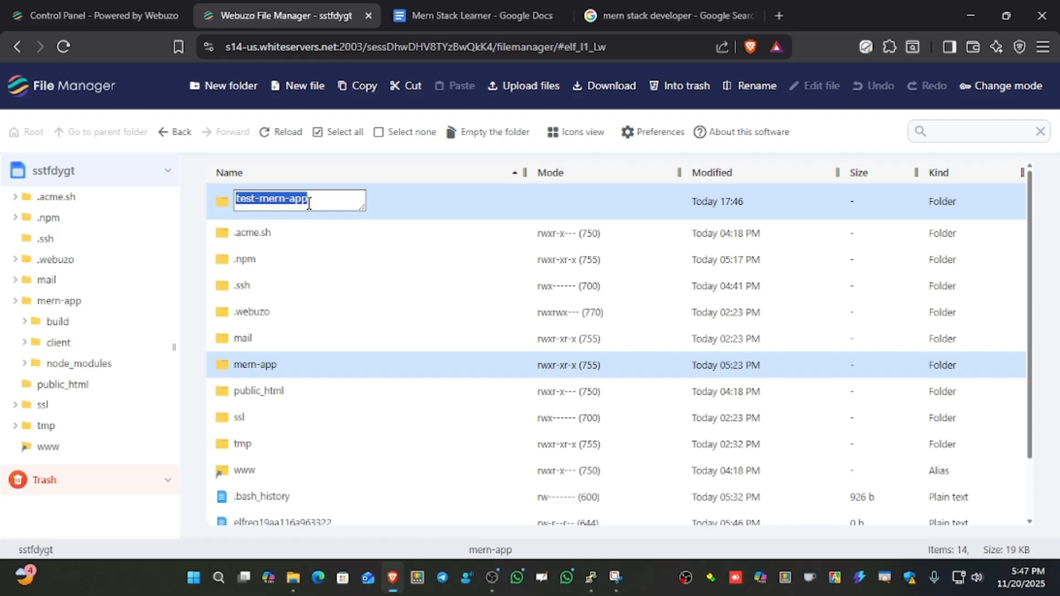
key("Return")
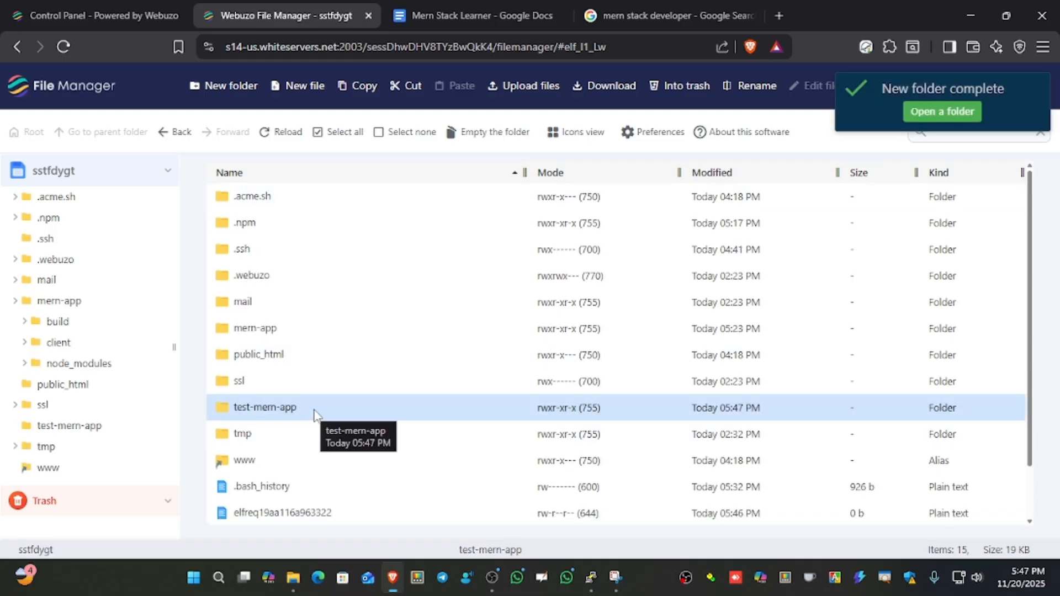
right_click(315, 414)
mouse_move(371, 462)
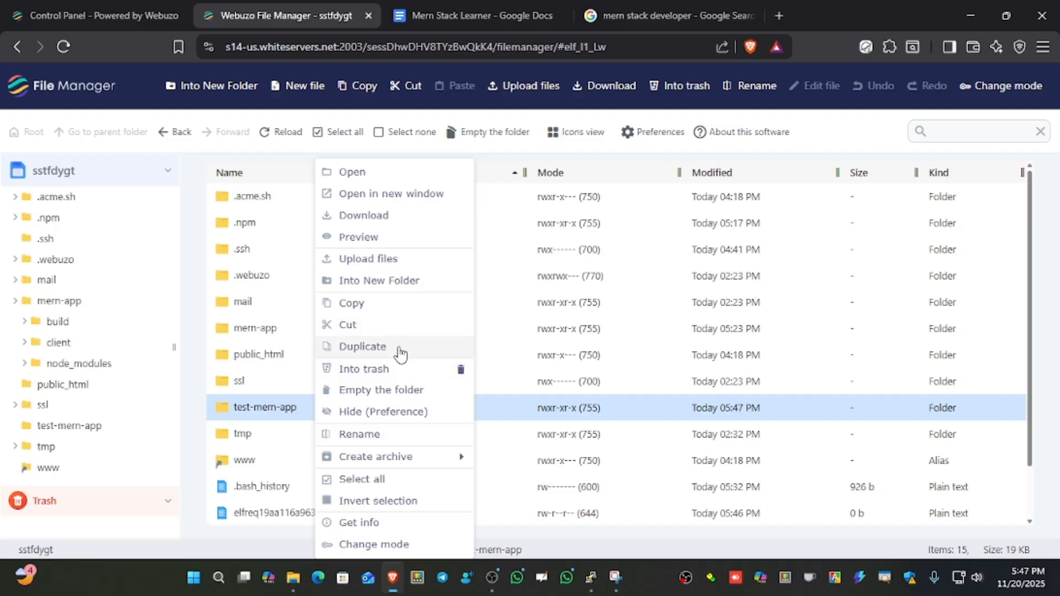
left_click(398, 434)
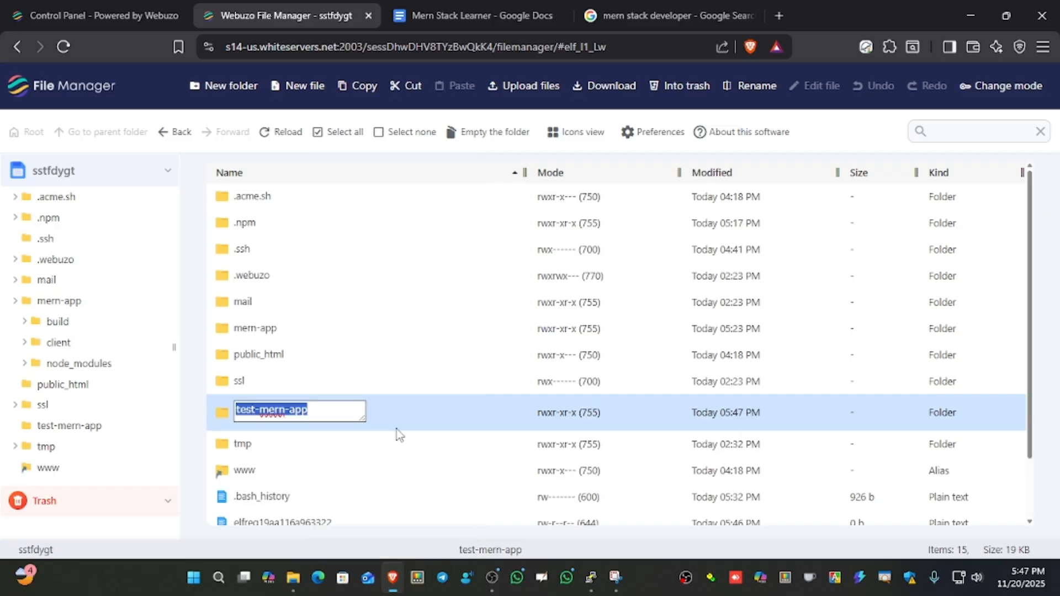
left_click(444, 415)
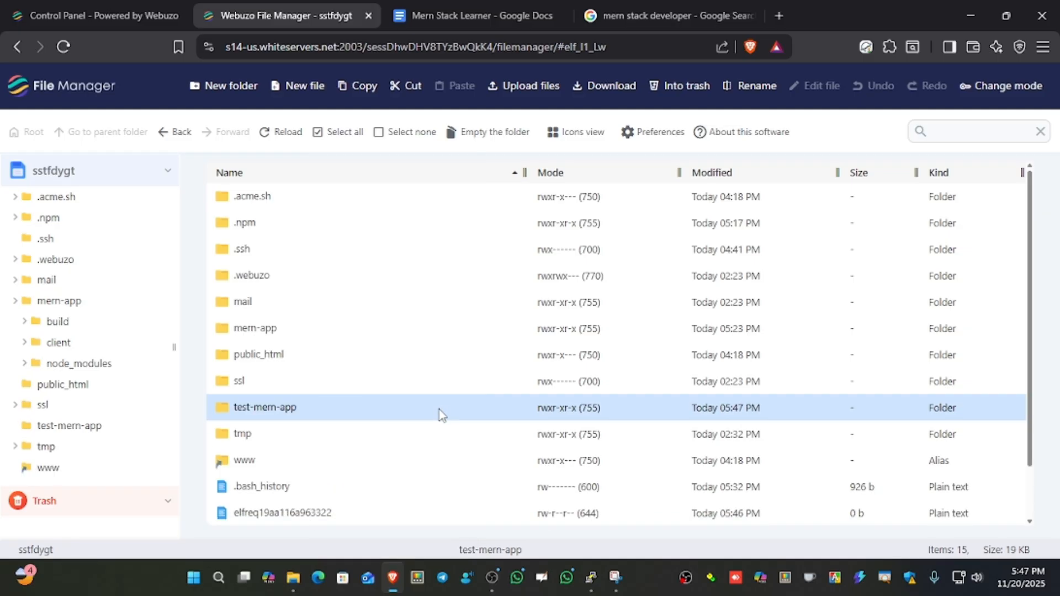
Return to the Webuzo control panel and open the new subdomain form with mern-webzu.my.id as the parent domain.
left_click(124, 16)
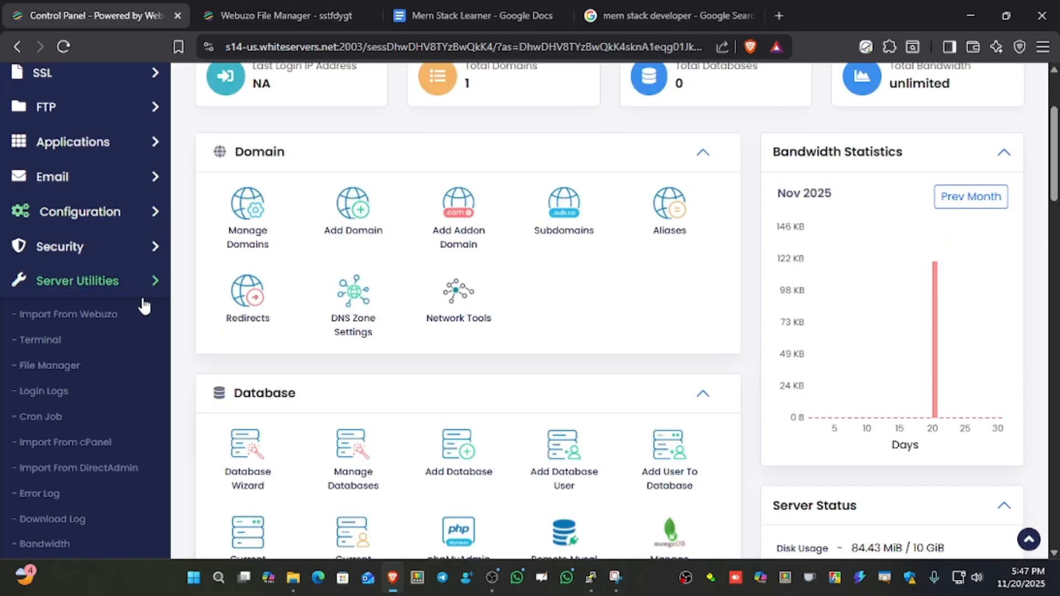
scroll(89, 243, "up", 3)
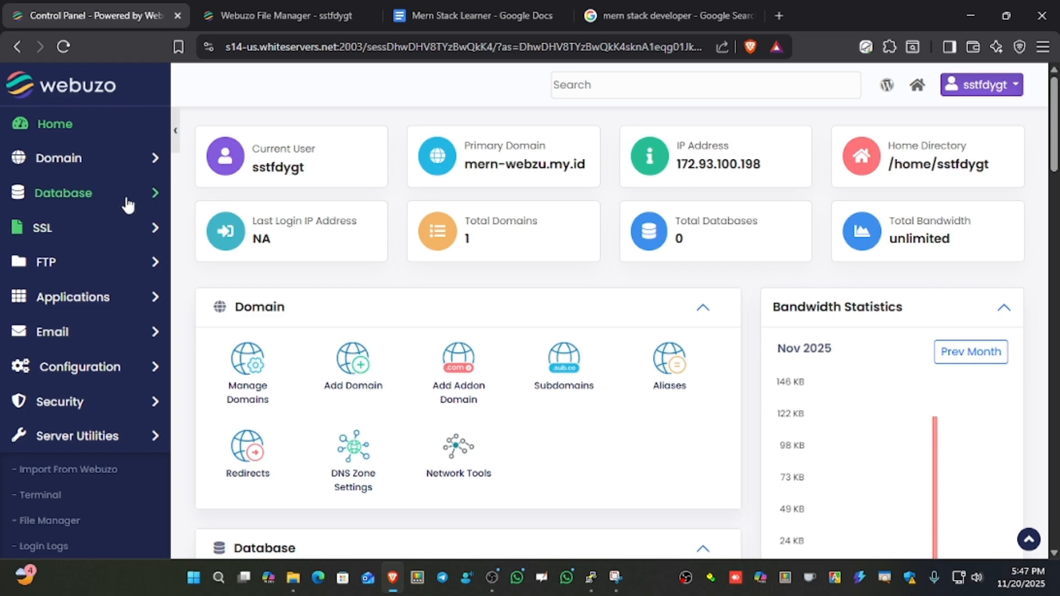
left_click(133, 161)
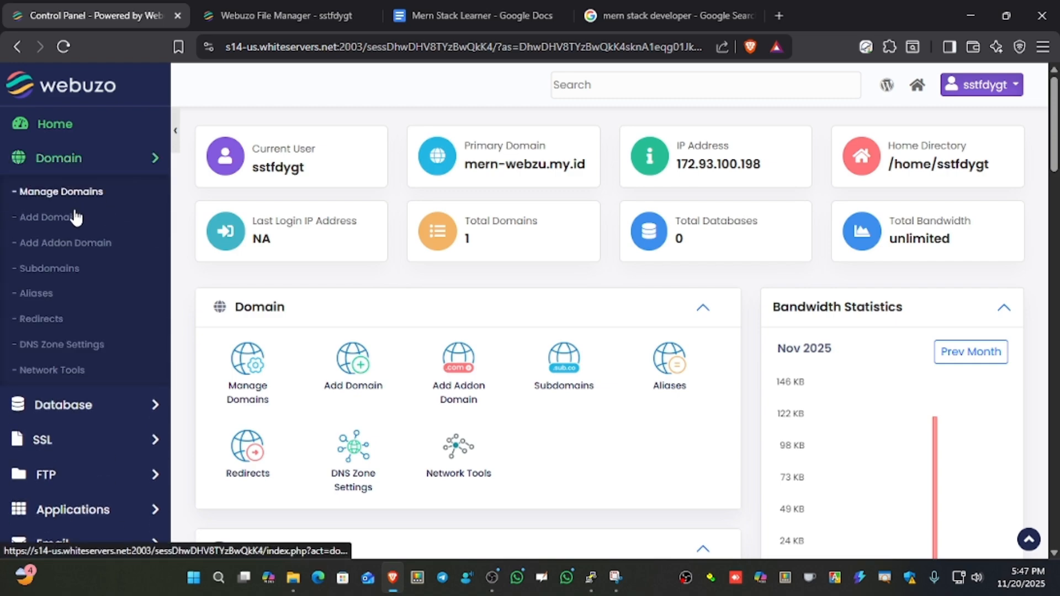
left_click(60, 275)
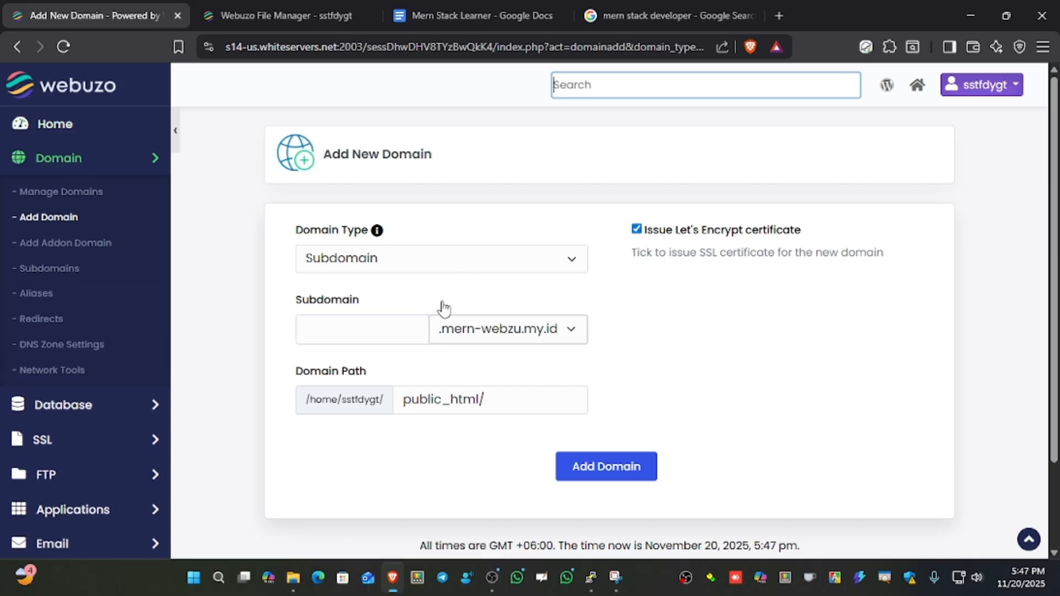
left_click(491, 338)
left_click(505, 354)
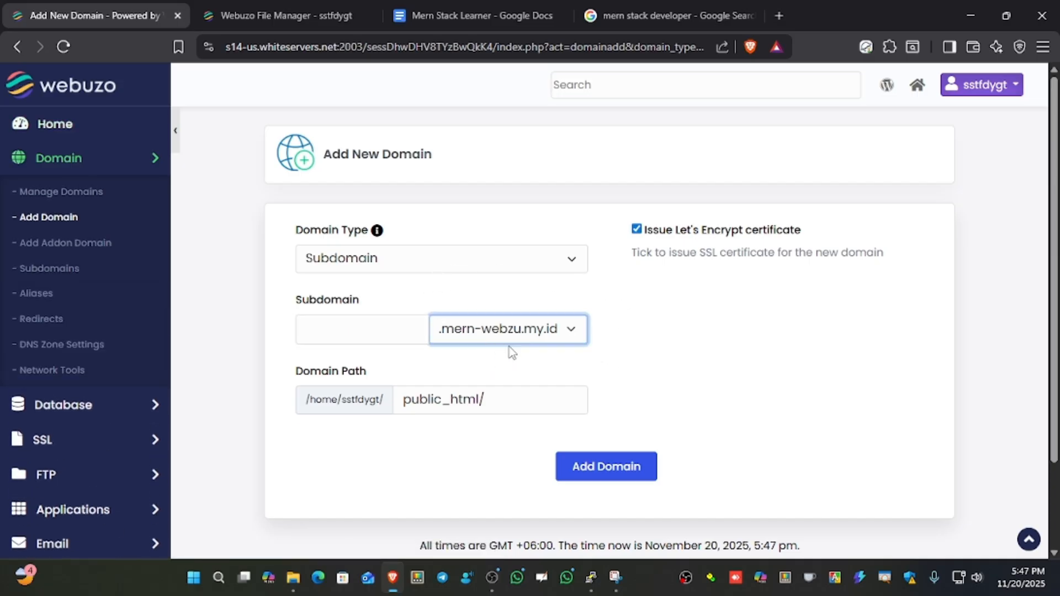
Add the subdomain test under mern-webzu.my.id with the domain path public_html/test.
left_click(367, 333)
type("t")
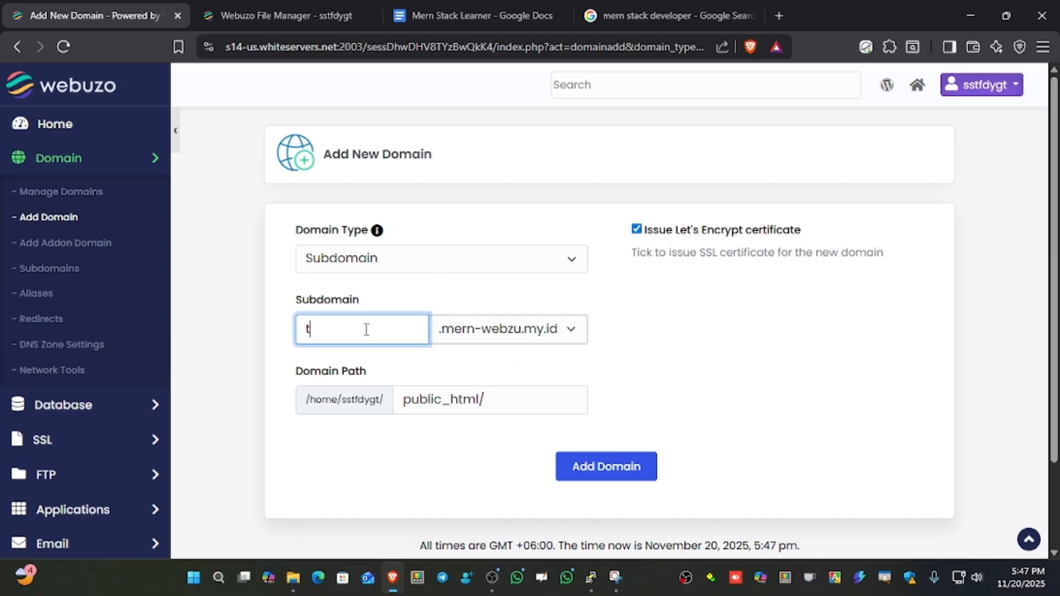
type("est")
mouse_move(513, 399)
left_mouse_down()
mouse_move(361, 403)
mouse_move(525, 400)
mouse_move(407, 403)
mouse_move(505, 407)
left_mouse_up()
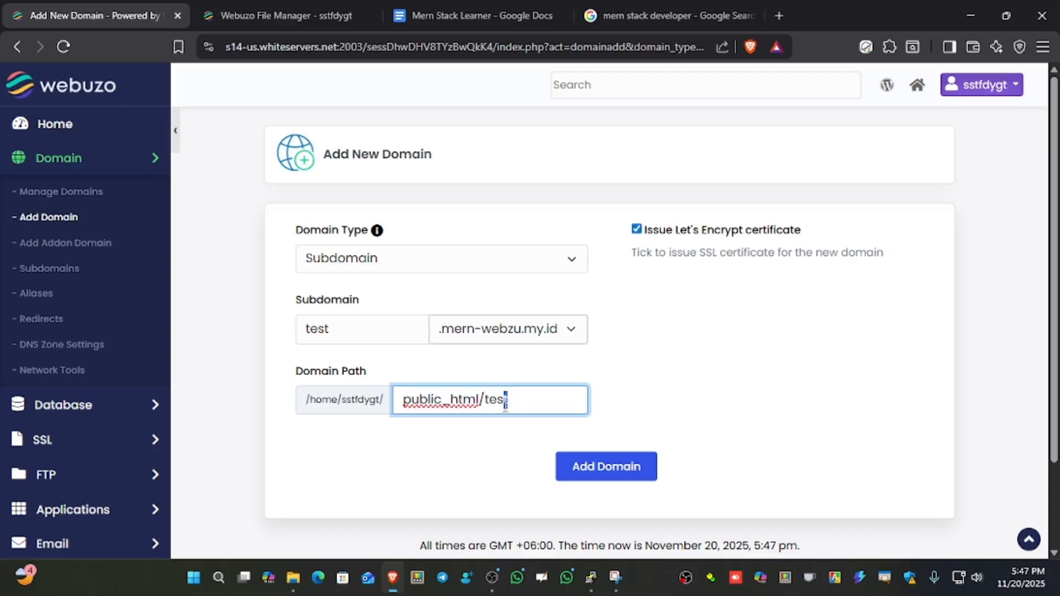
left_click(466, 457)
left_click(577, 466)
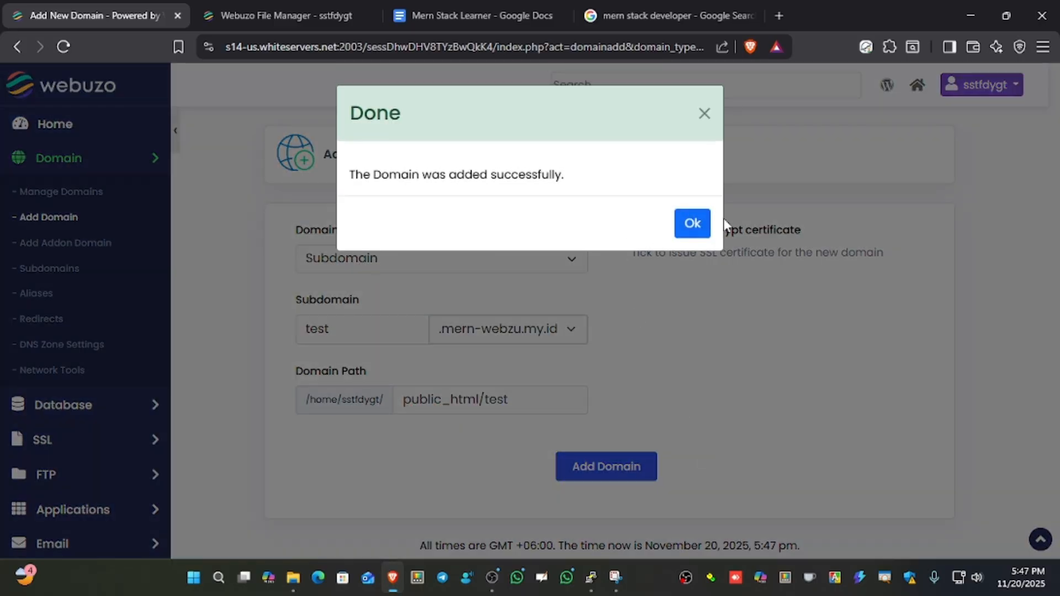
left_click(692, 223)
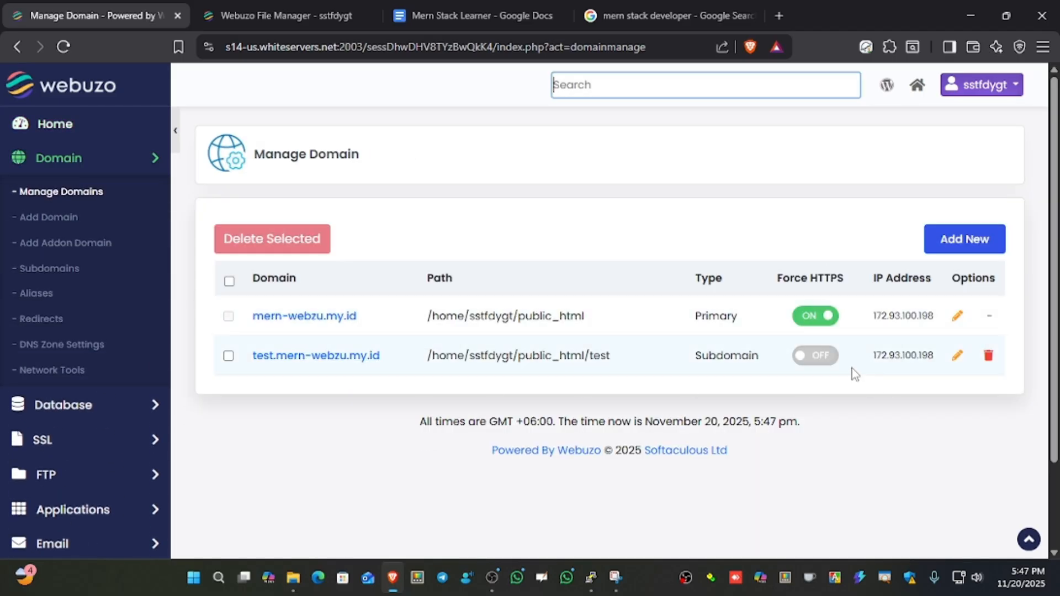
Enable the Force HTTPS redirect for test.mern-webzu.my.id.
left_click(825, 356)
left_click(644, 241)
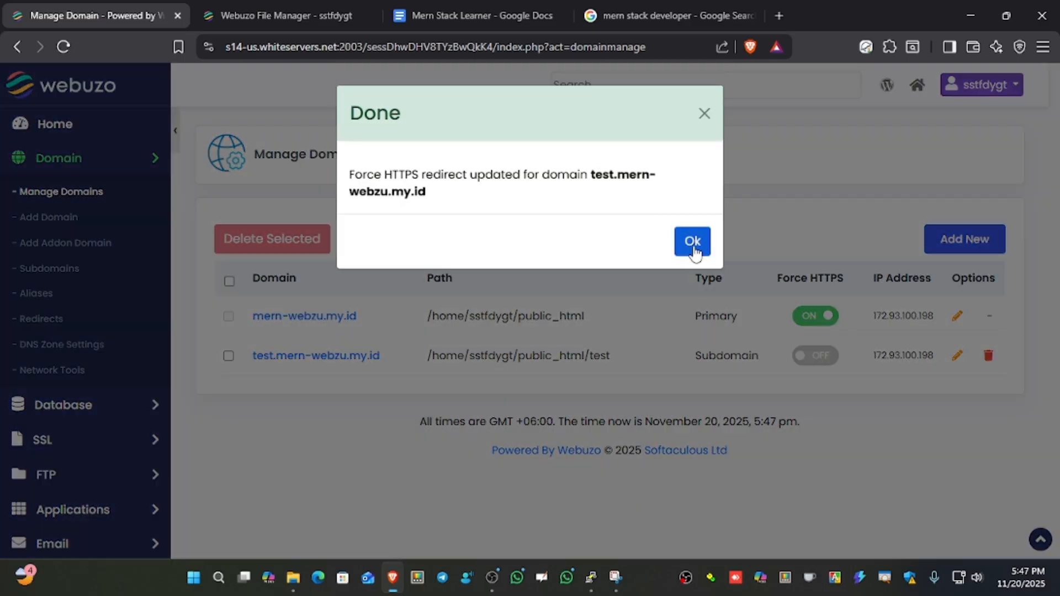
left_click(692, 243)
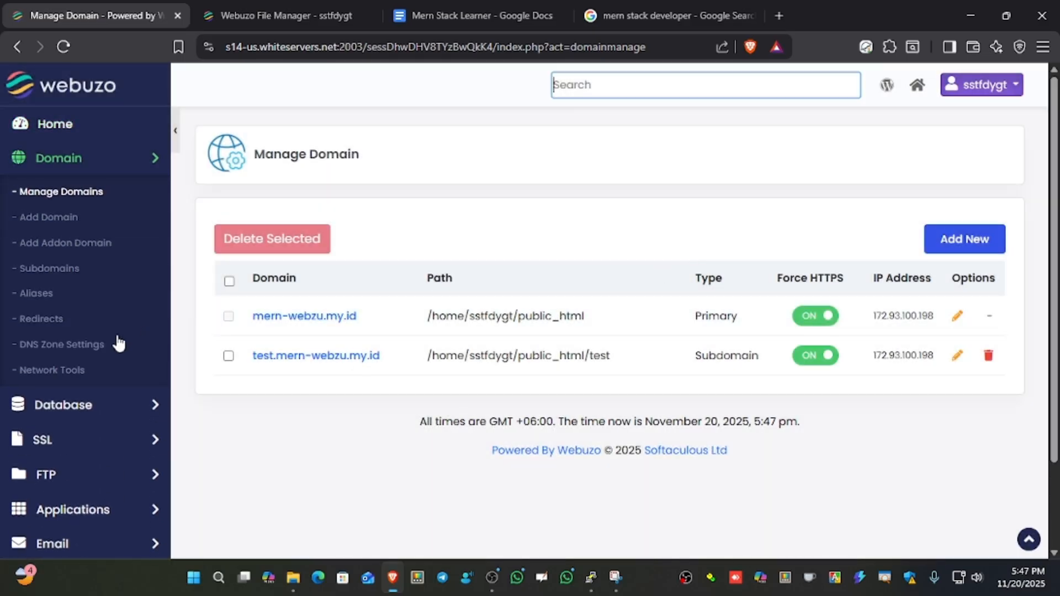
Open Automatic SSL and install a certificate for the test.mern-webzu.my.id subdomain.
scroll(116, 345, "down", 2)
left_click(152, 364)
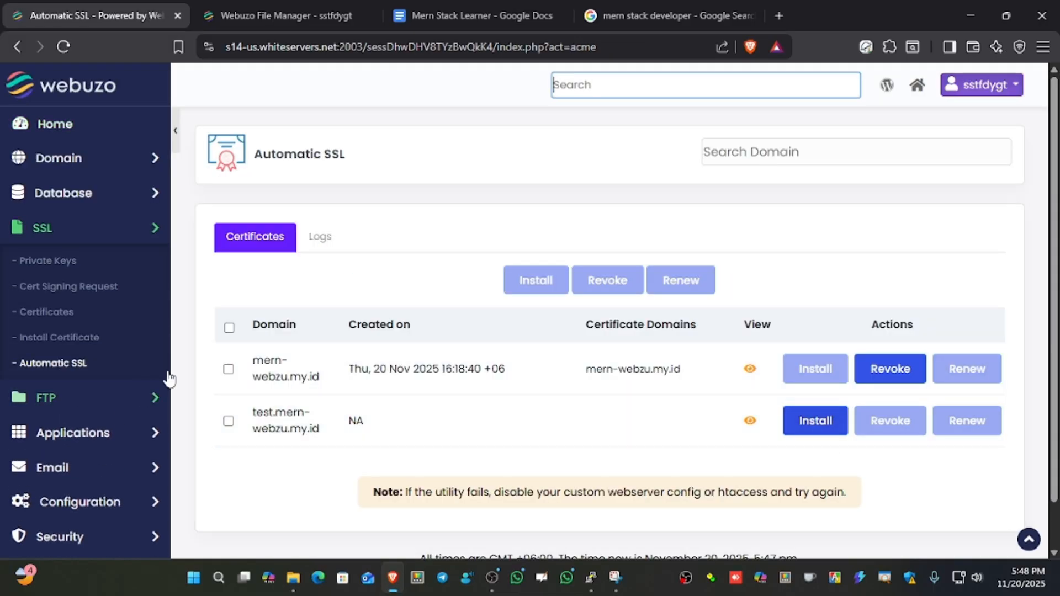
left_click_drag(253, 362, 692, 365)
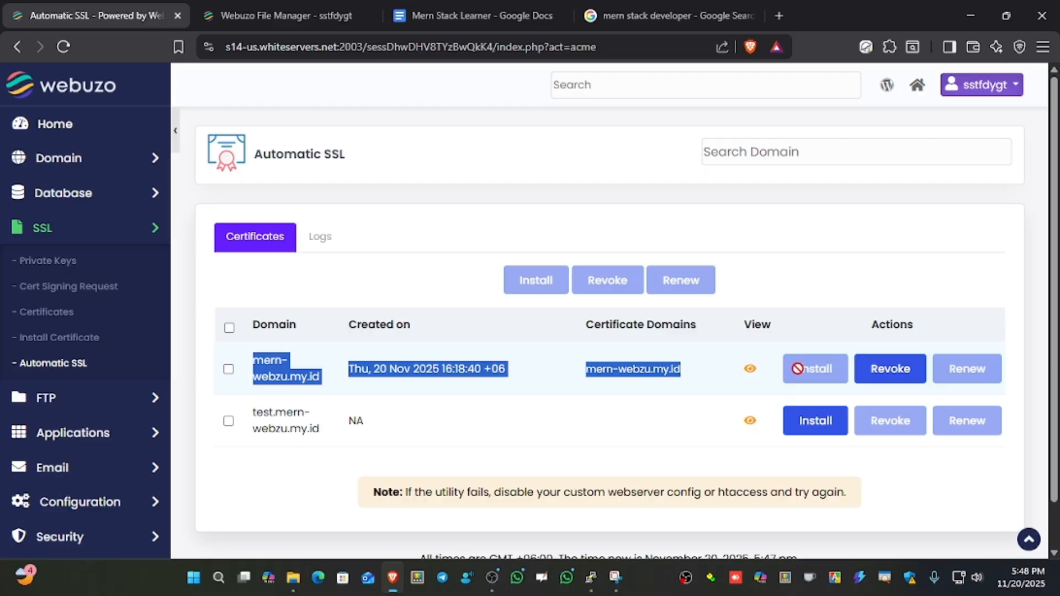
left_click_drag(255, 422, 320, 434)
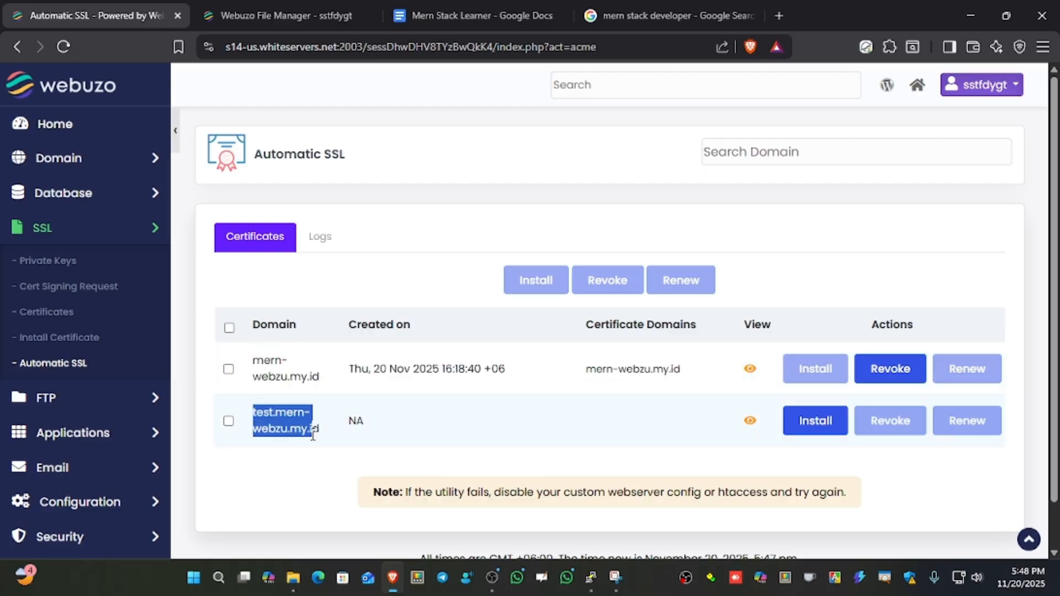
left_click(254, 369)
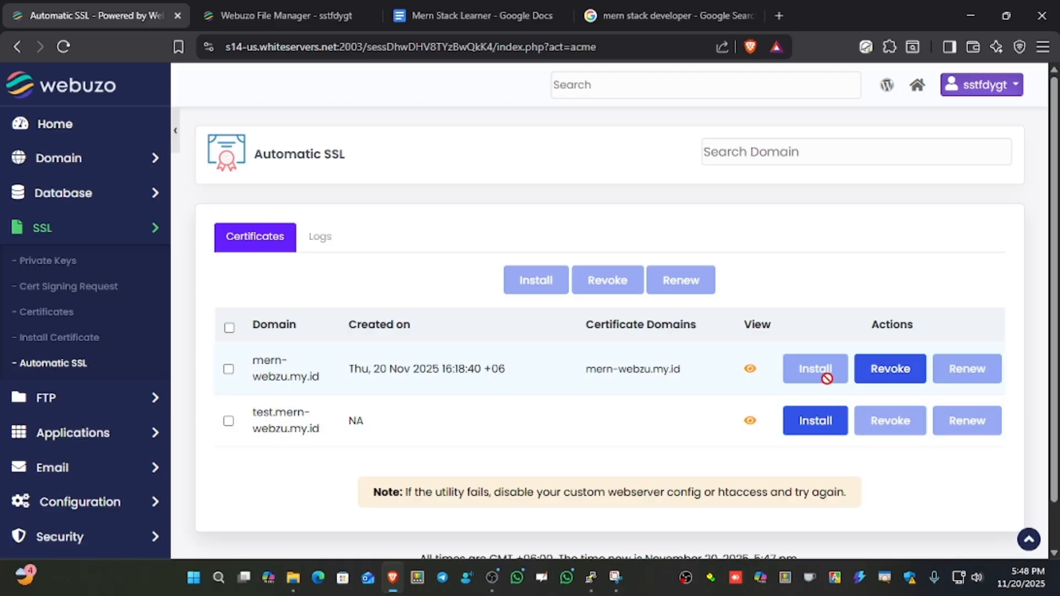
left_click_drag(265, 413, 301, 425)
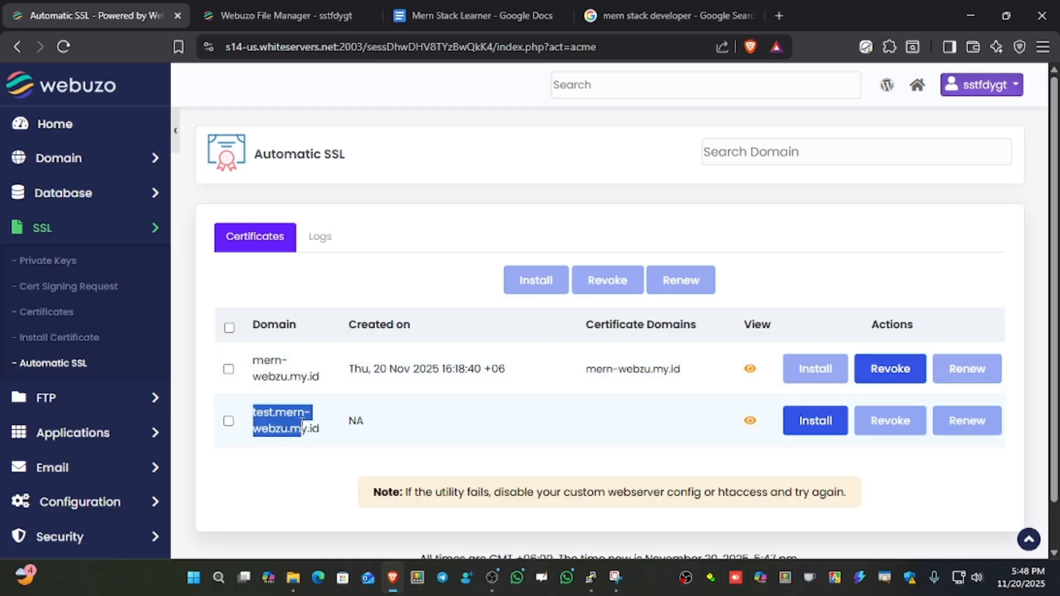
left_click(811, 434)
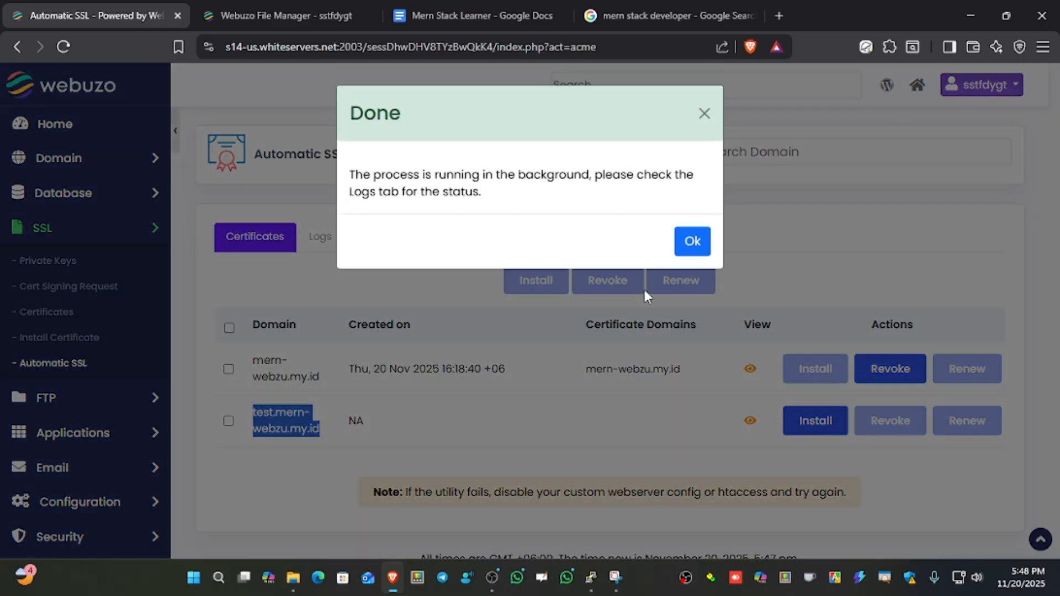
Review the Automatic SSL logs through to the end to check the certificate issuance for test.mern-webzu.my.id.
left_click(692, 241)
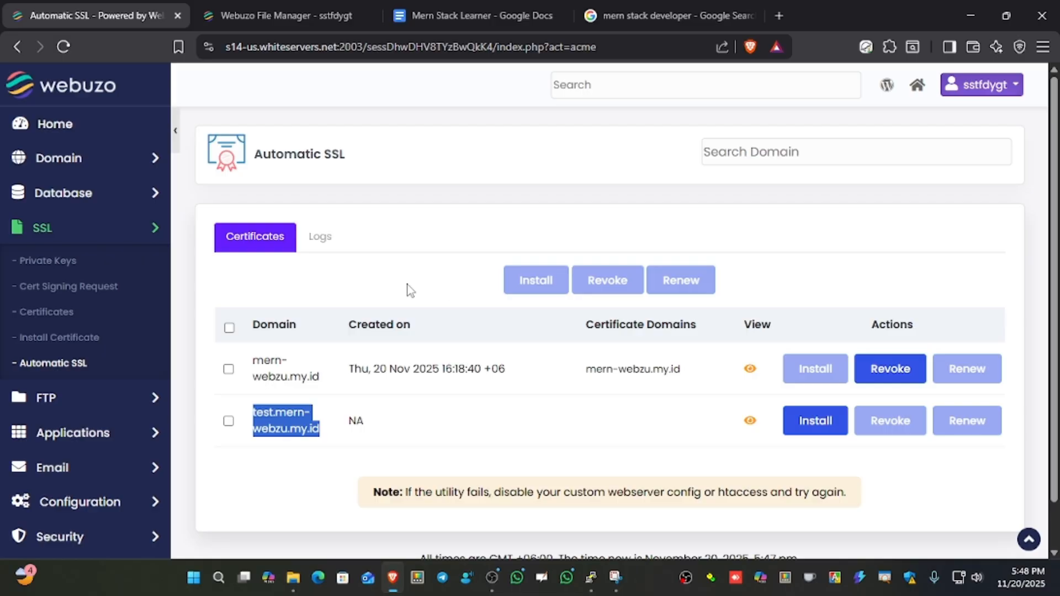
left_click(326, 244)
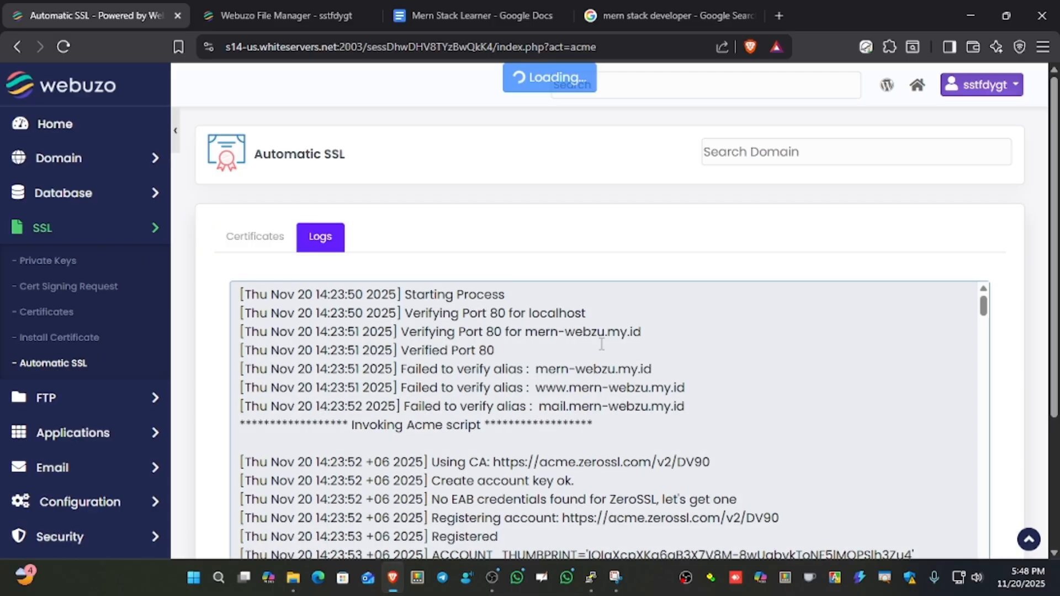
scroll(601, 344, "down", 8)
scroll(1024, 288, "down", 3)
scroll(883, 278, "down", 5)
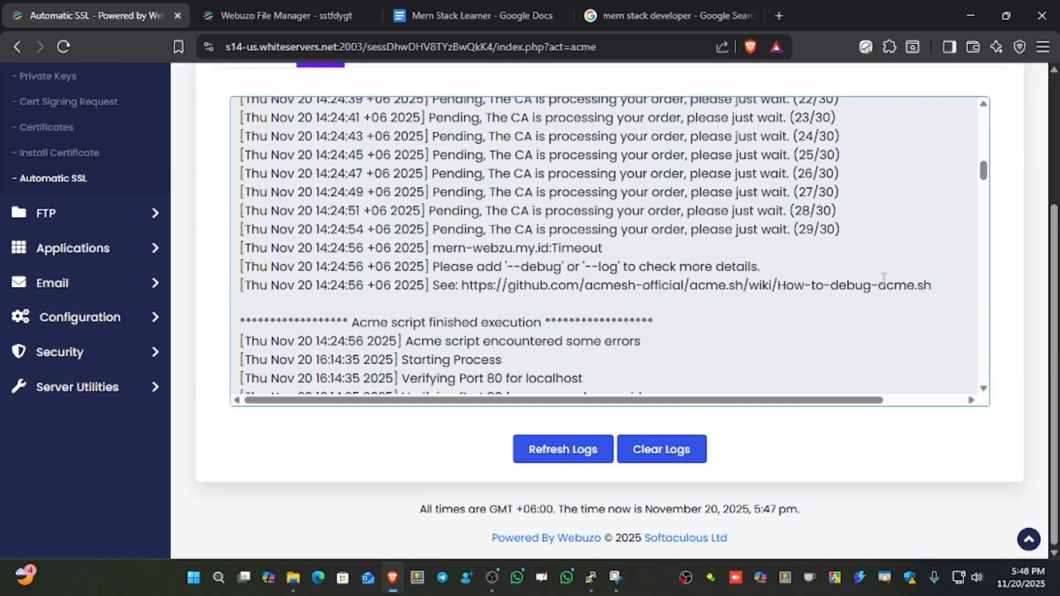
scroll(883, 278, "down", 10)
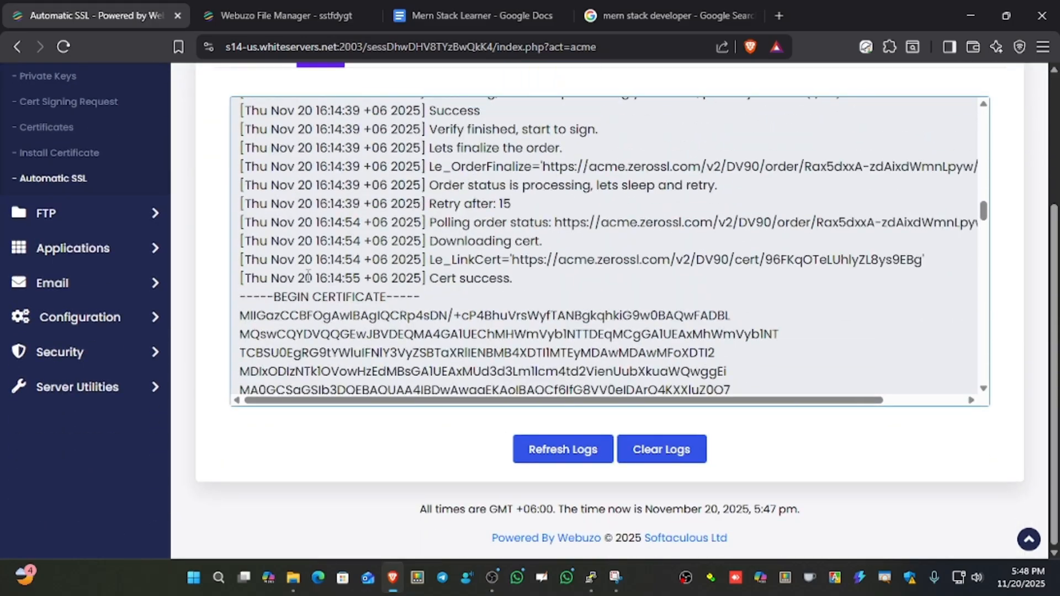
scroll(308, 276, "down", 15)
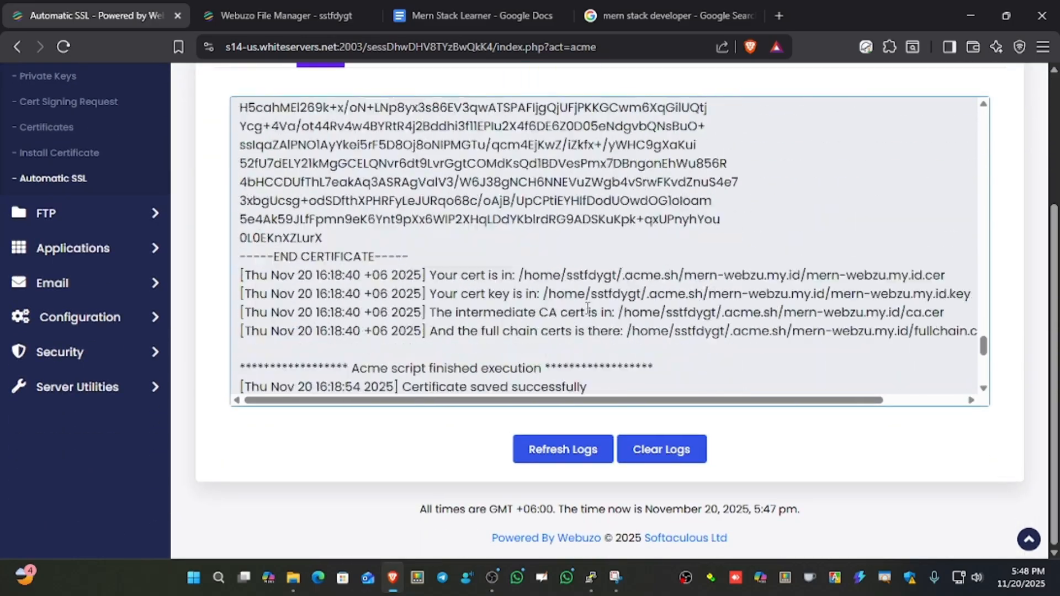
scroll(588, 308, "down", 8)
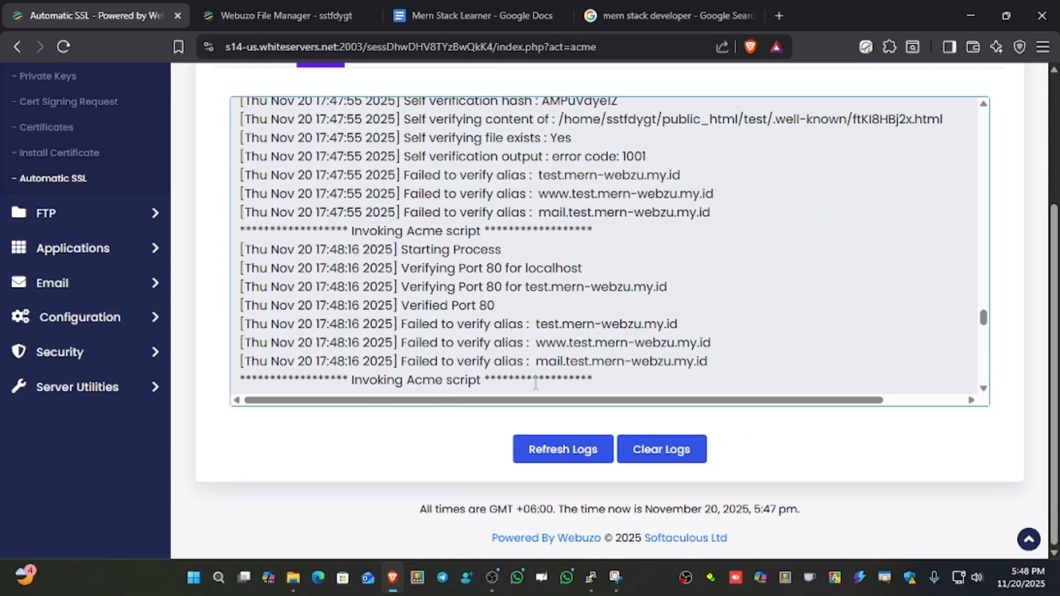
scroll(682, 363, "down", 10)
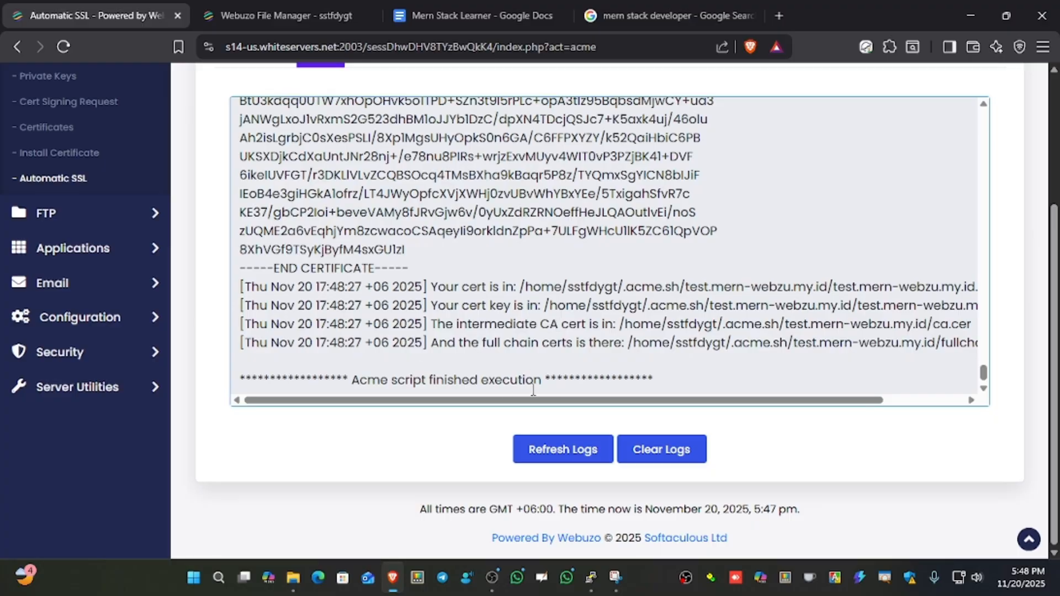
scroll(657, 294, "up", 2)
scroll(475, 349, "down", 2)
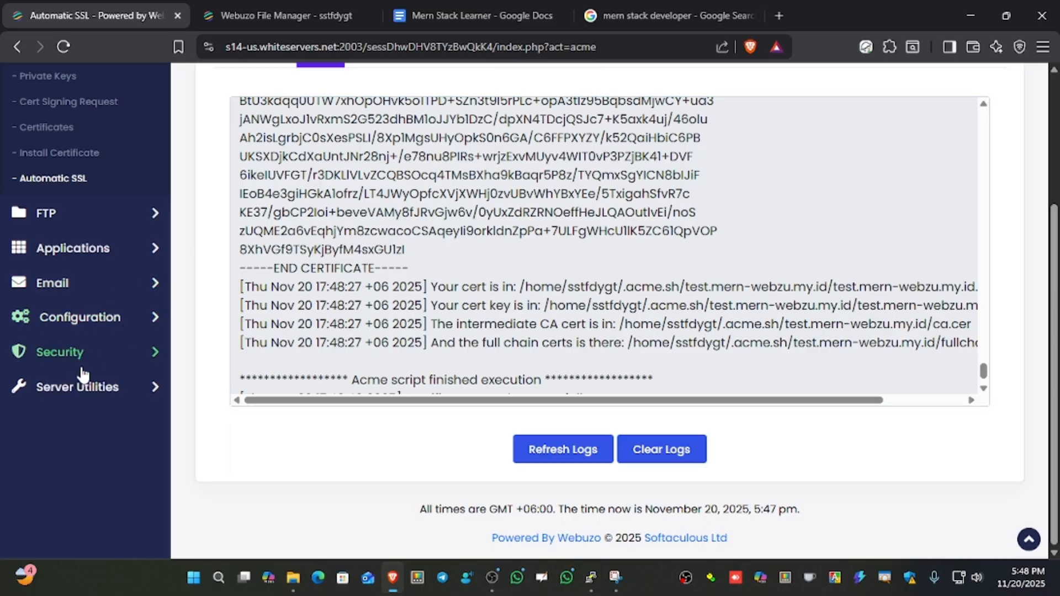
scroll(149, 323, "up", 3)
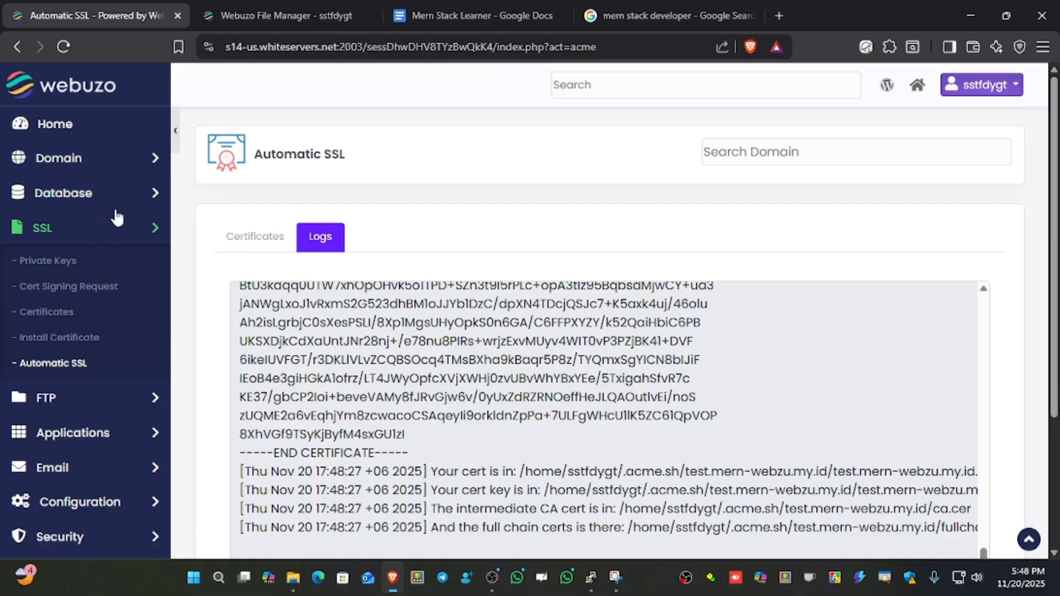
Switch to the Webuzo File Manager and open the test-mern-app folder.
left_click(291, 22)
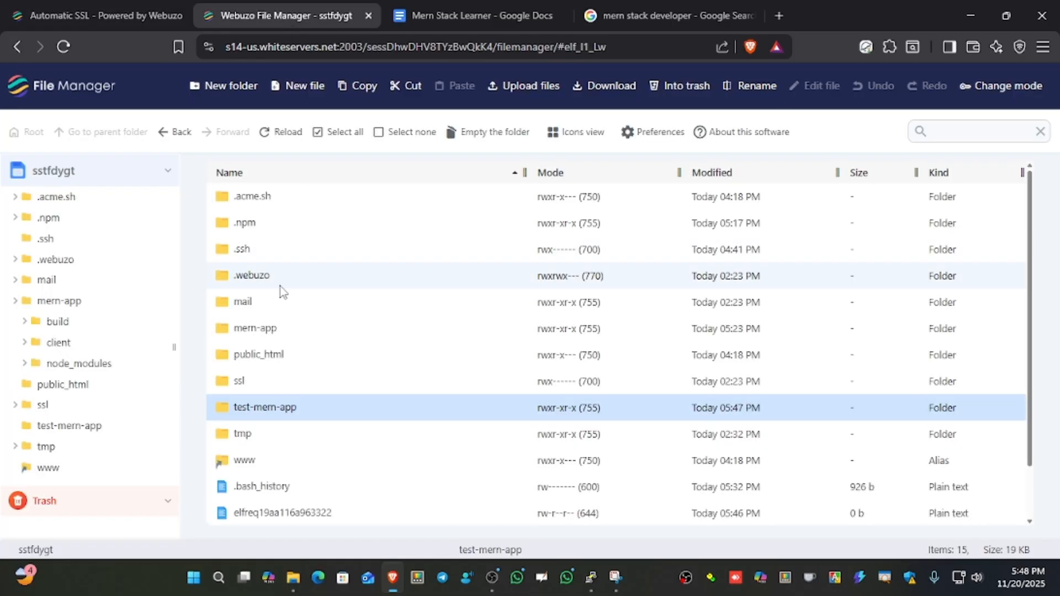
double_click(329, 411)
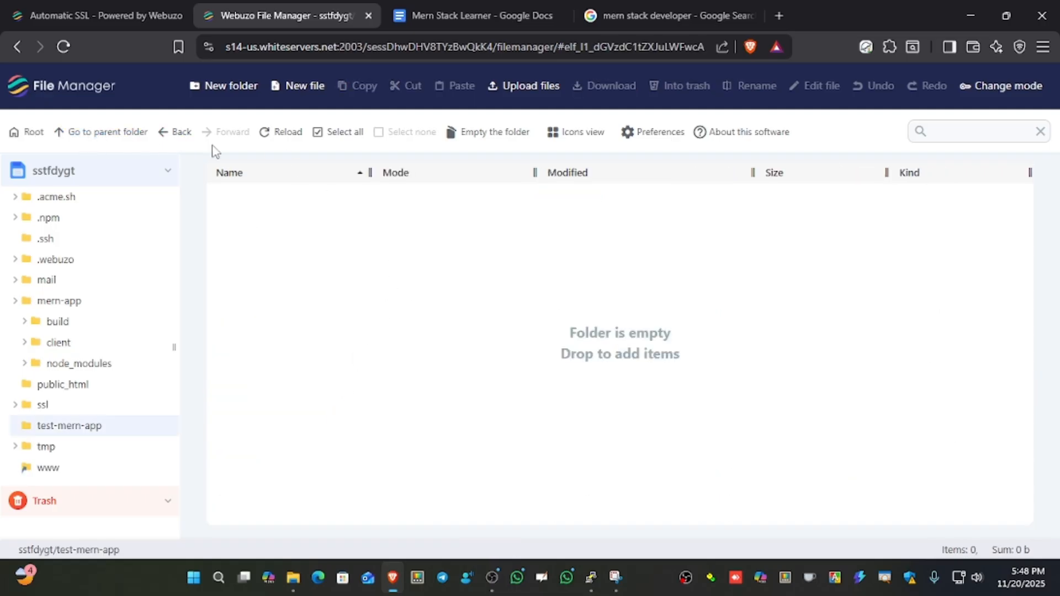
left_click(298, 87)
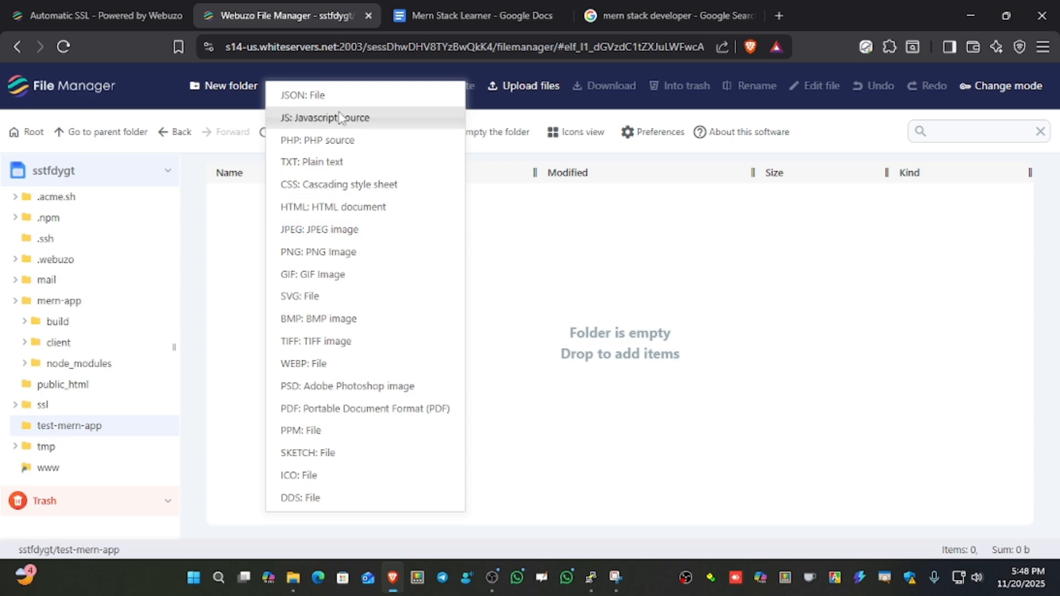
left_click(320, 95)
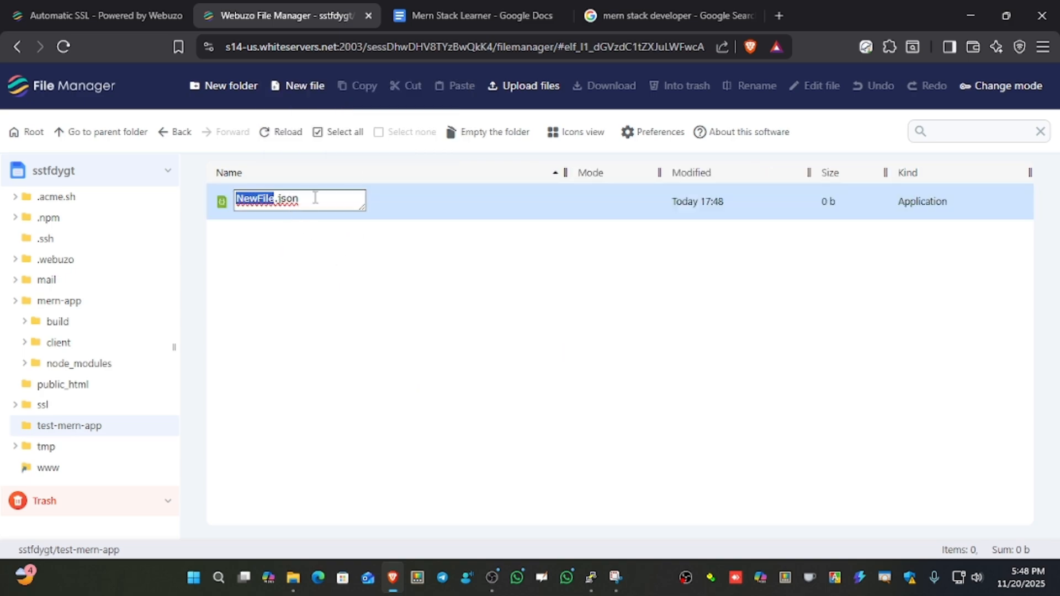
key("Return")
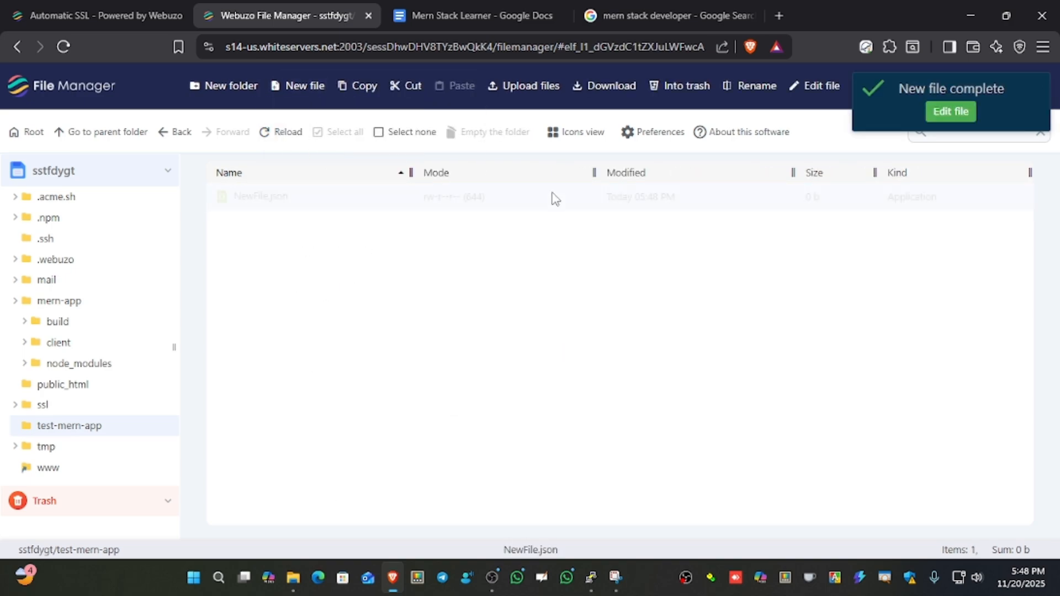
key("Delete")
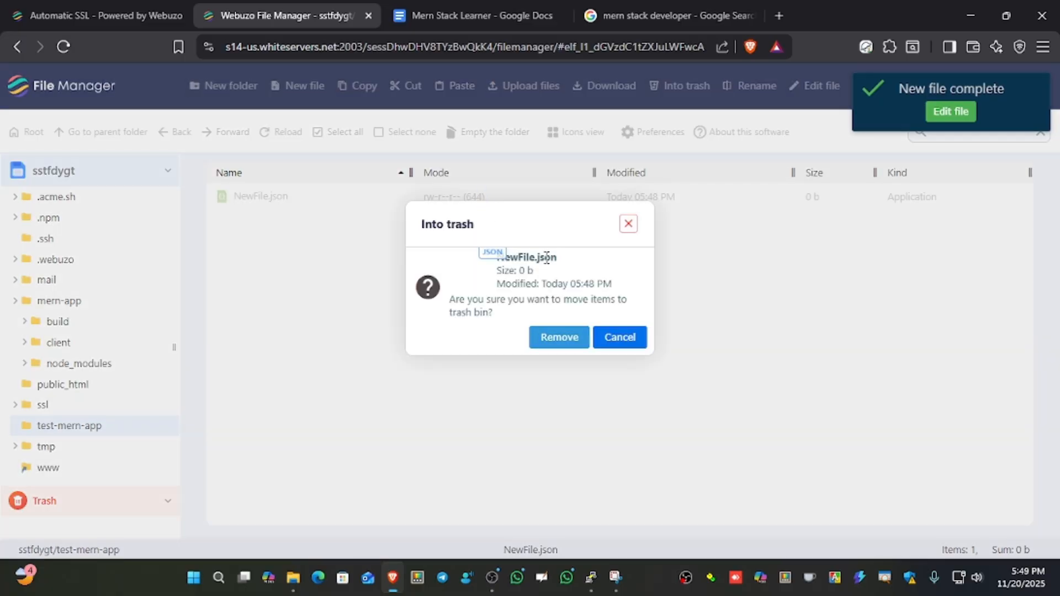
left_click(559, 336)
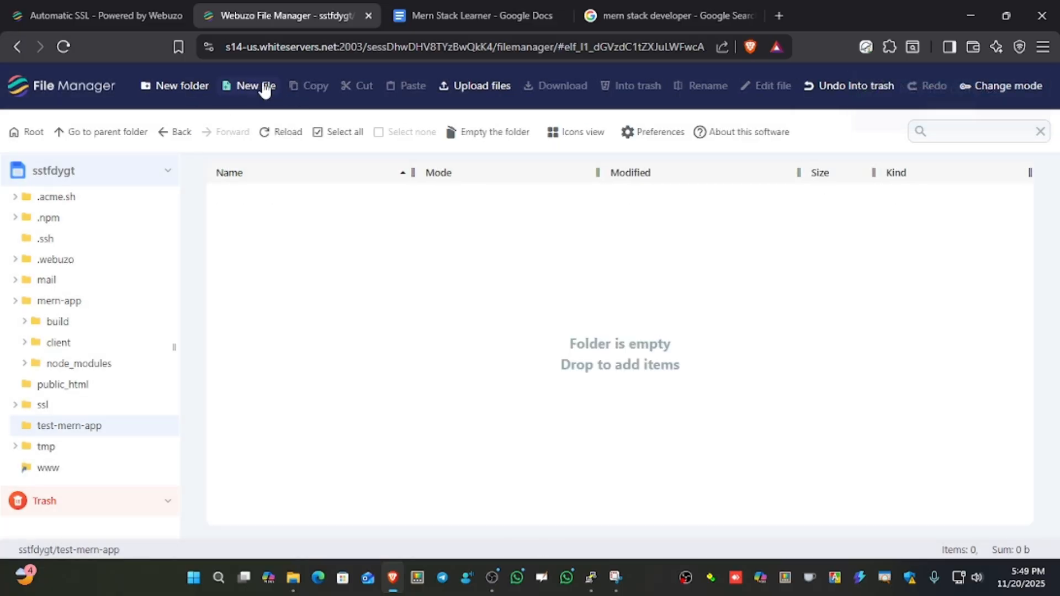
Create a new file named package.json in the test-mern-app folder.
left_click(264, 86)
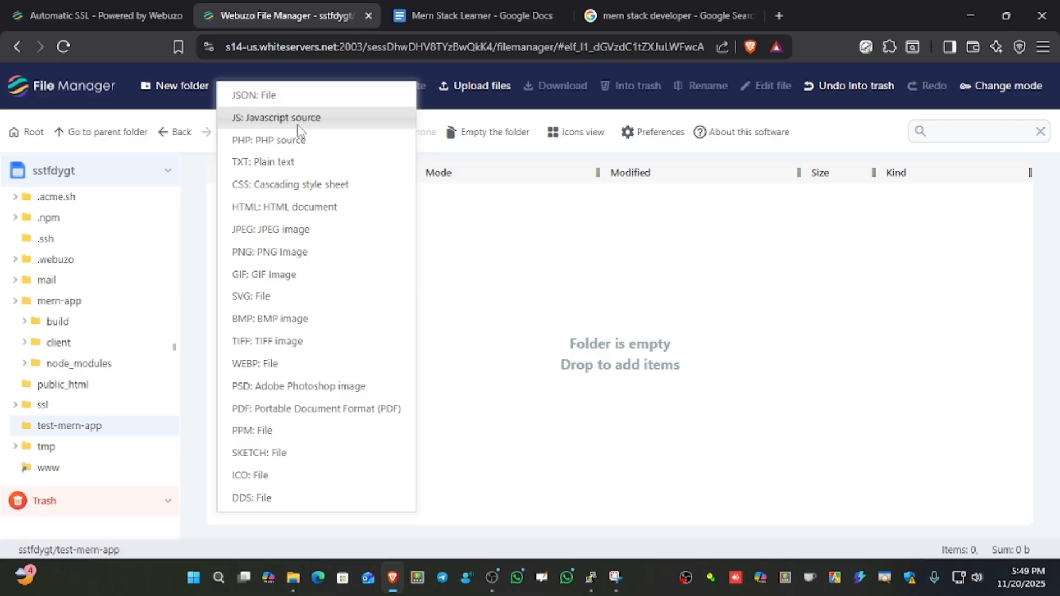
left_click(317, 168)
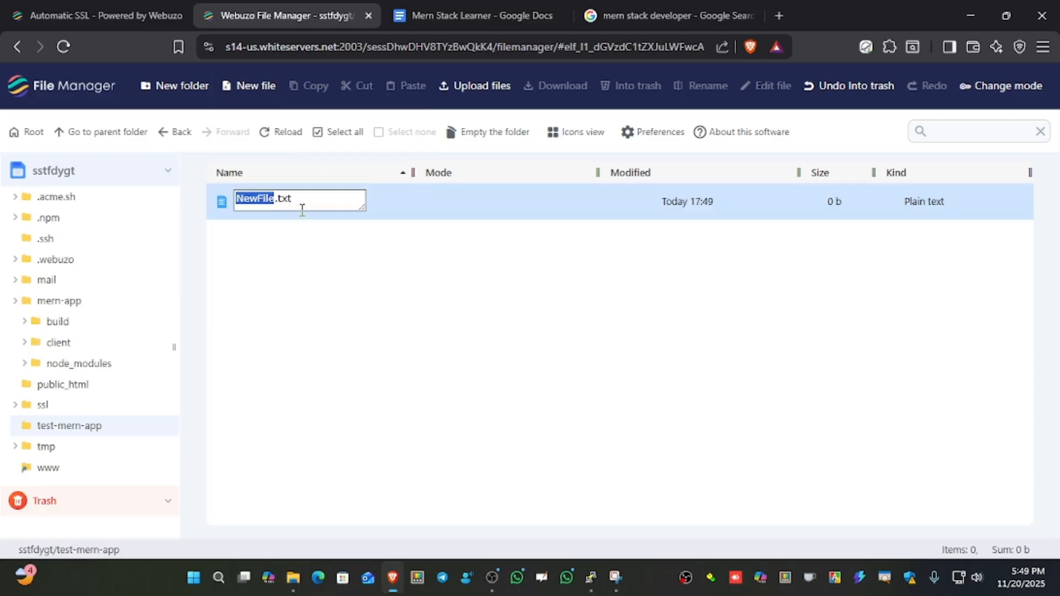
type("test-mern-app")
key("ctrl+z")
type("package")
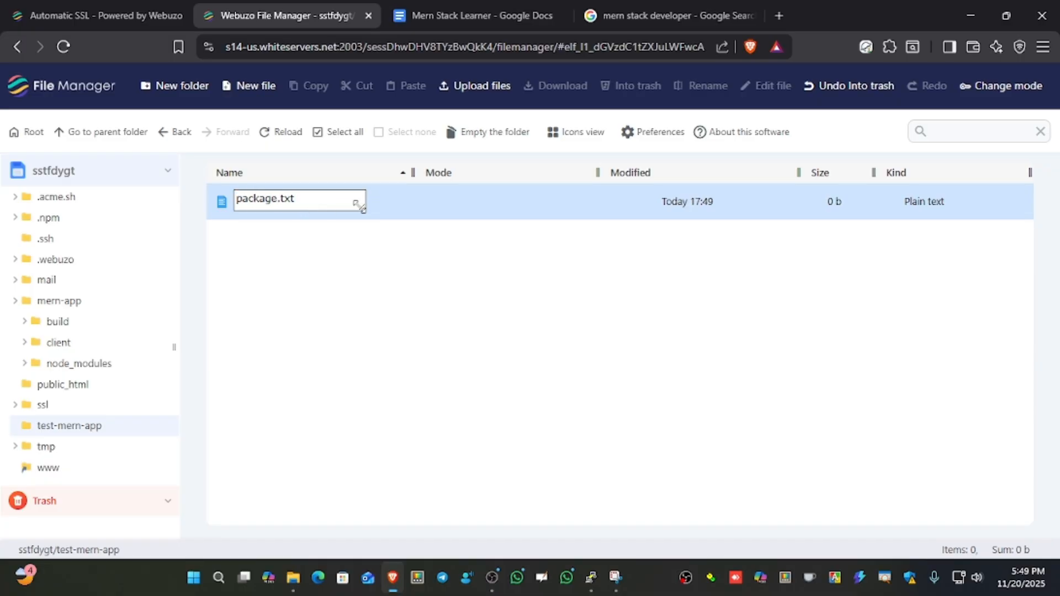
key("ctrl+shift+Right")
type("json")
key("Return")
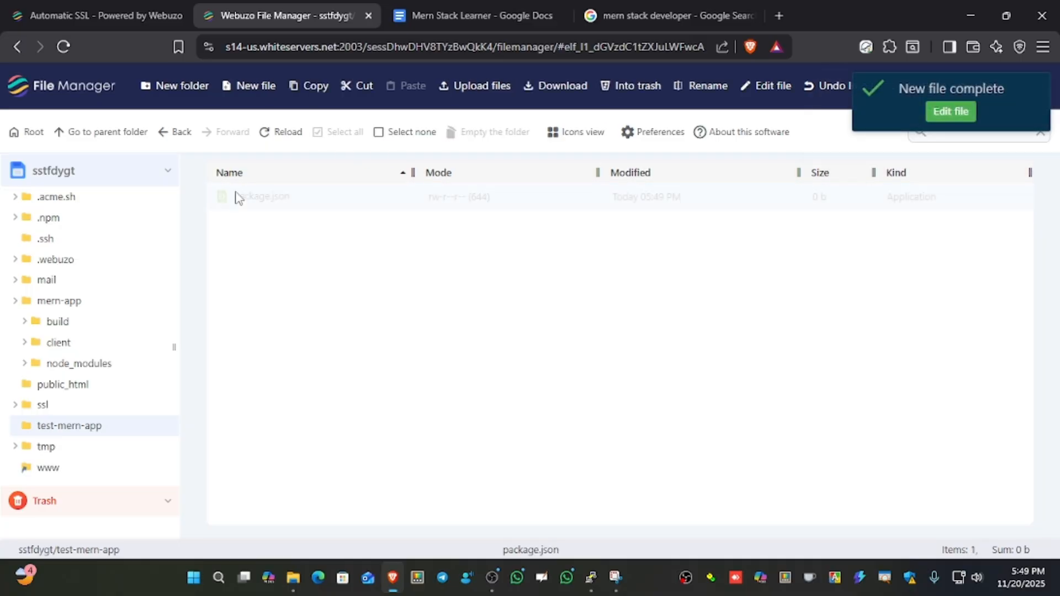
Open package.json for editing in the ACE Editor.
right_click(329, 207)
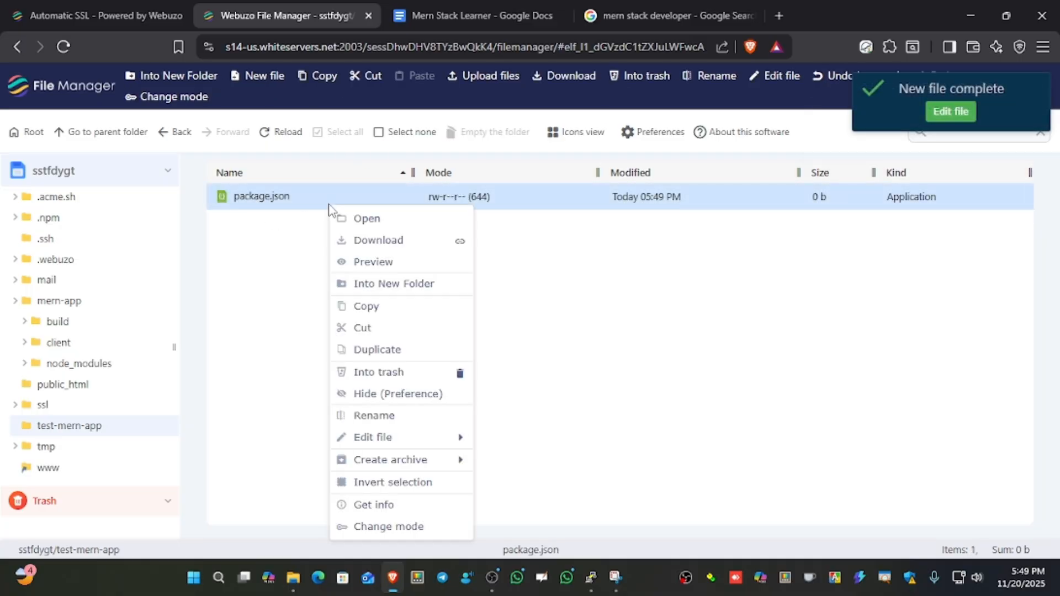
mouse_move(401, 439)
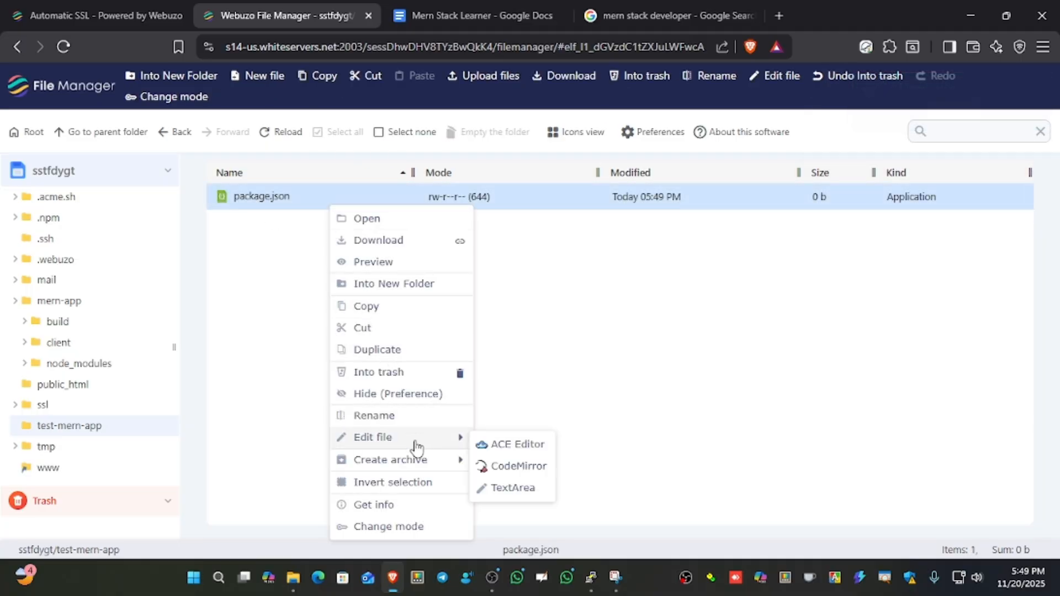
left_click(517, 445)
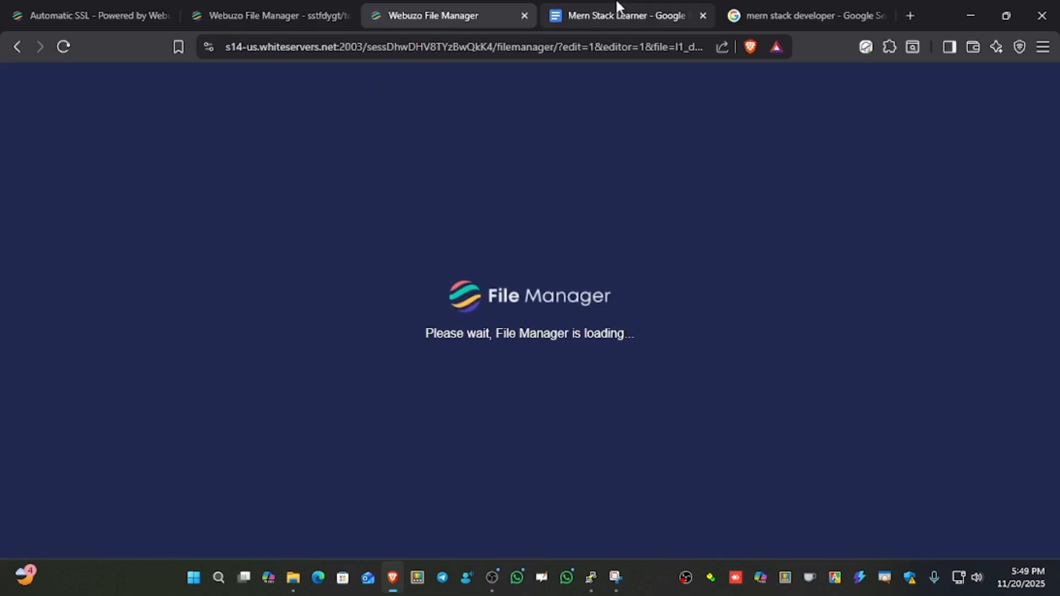
Copy the JSON code block under File 1: package.json from the Mern Stack Learner Google Docs document.
left_click(615, 9)
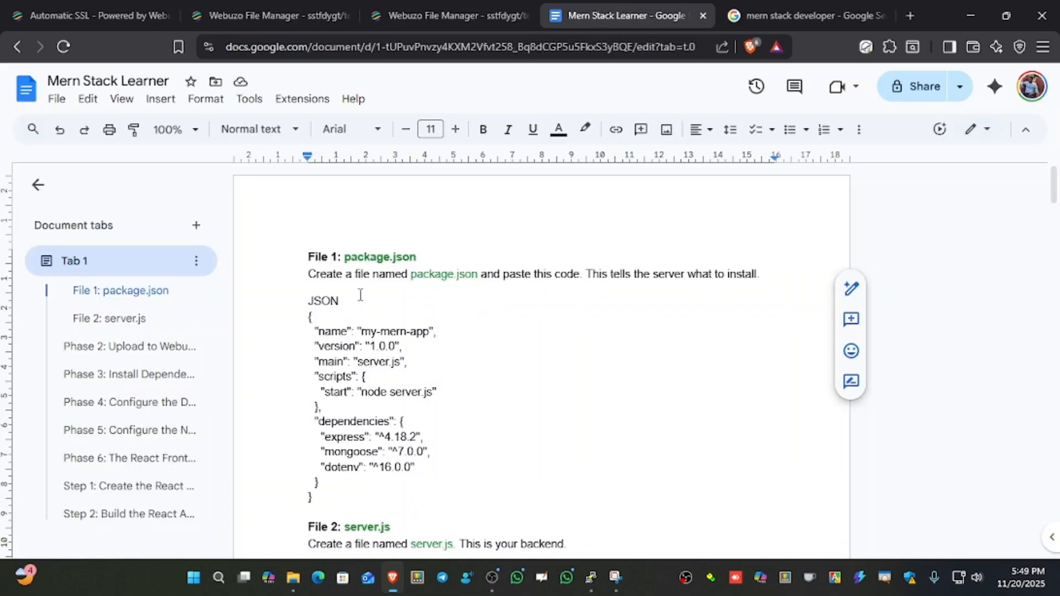
scroll(363, 293, "down", 1)
scroll(363, 293, "up", 1)
scroll(363, 292, "down", 1)
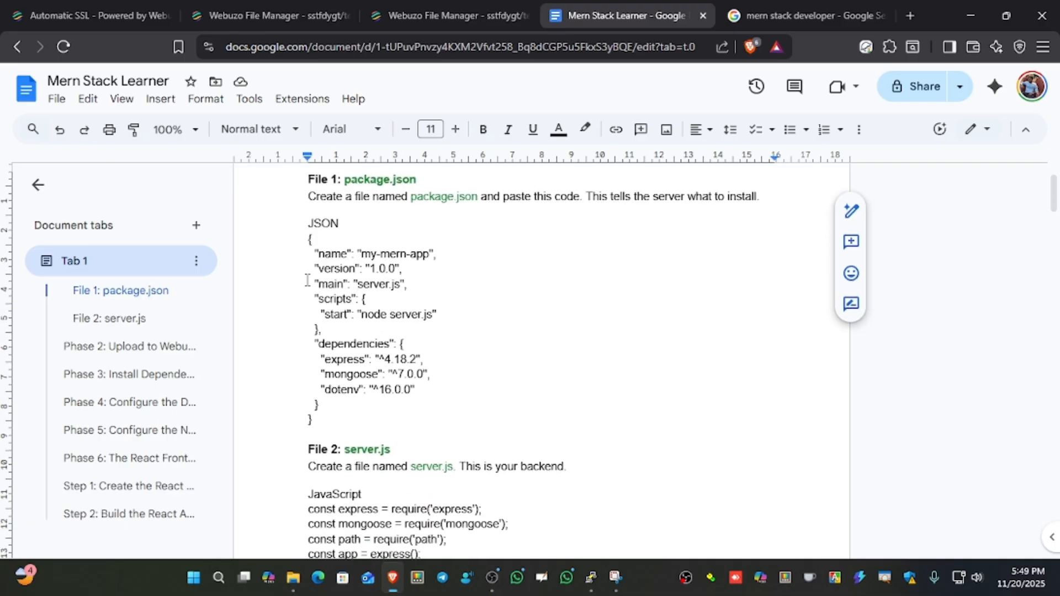
left_click(333, 226)
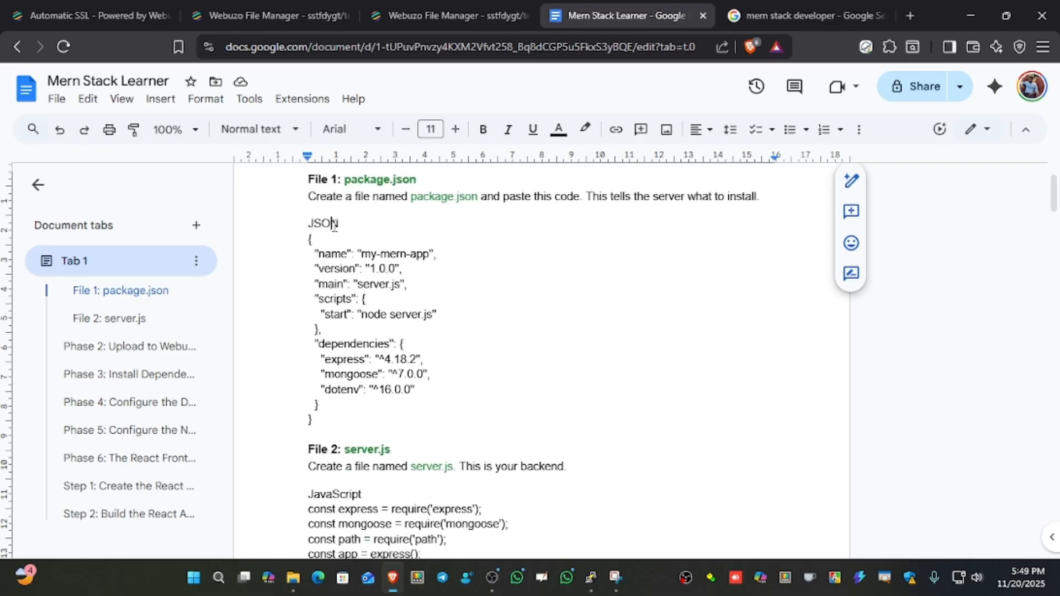
left_click_drag(308, 239, 330, 416)
key("ctrl+c")
Paste the copied JSON code into the empty package.json in the File Manager editor, then save and close it.
left_click(450, 13)
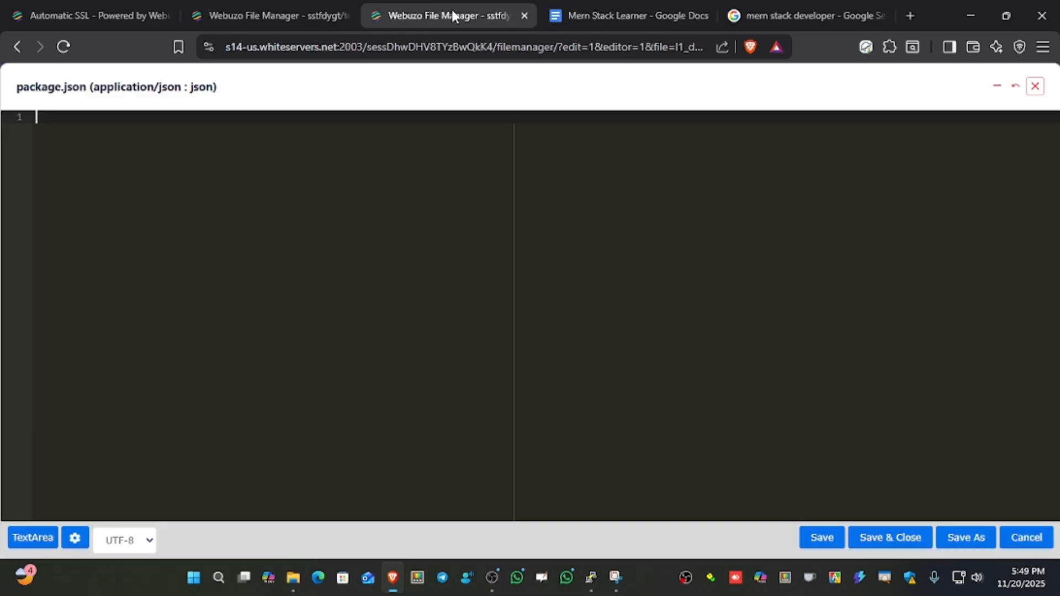
left_click(290, 15)
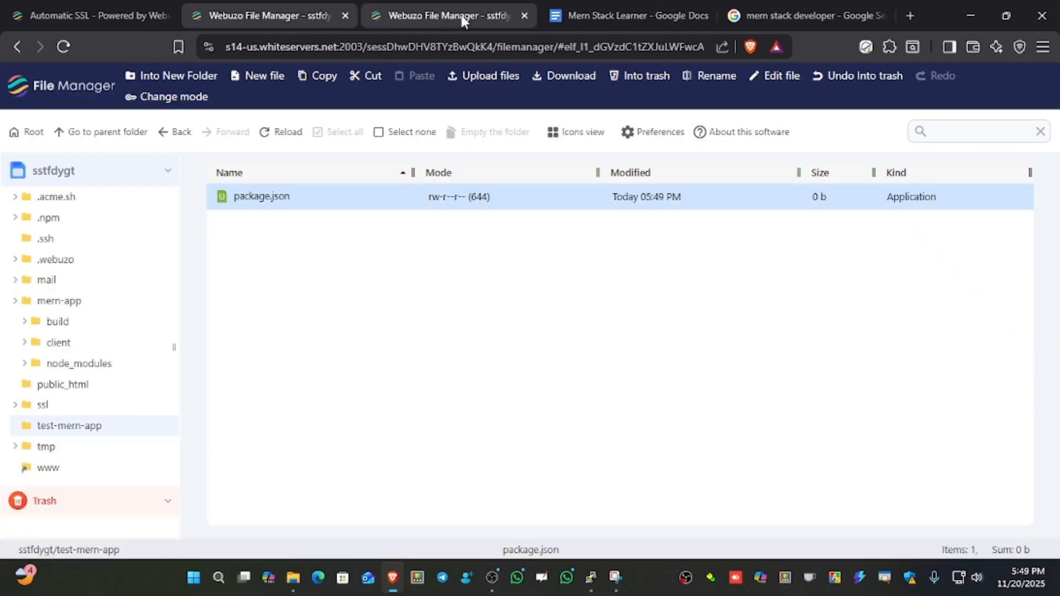
left_click(449, 16)
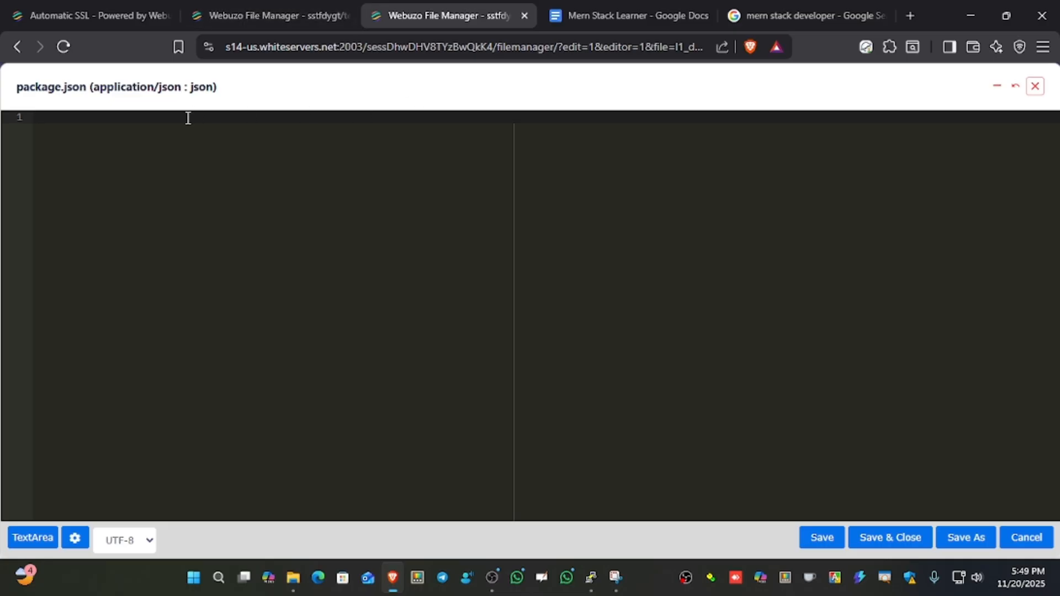
key("ctrl+v")
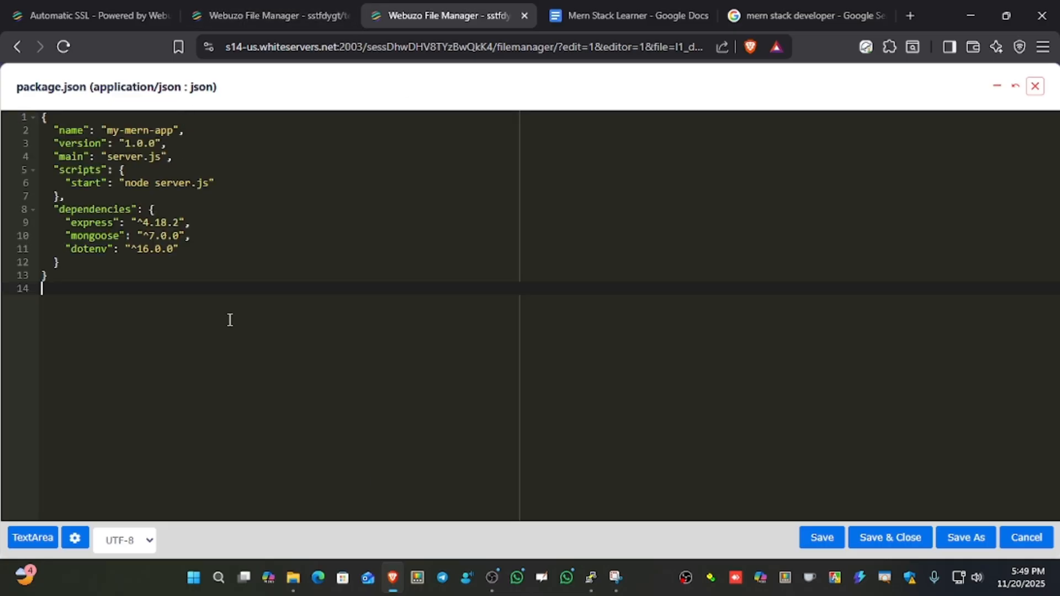
left_click(890, 538)
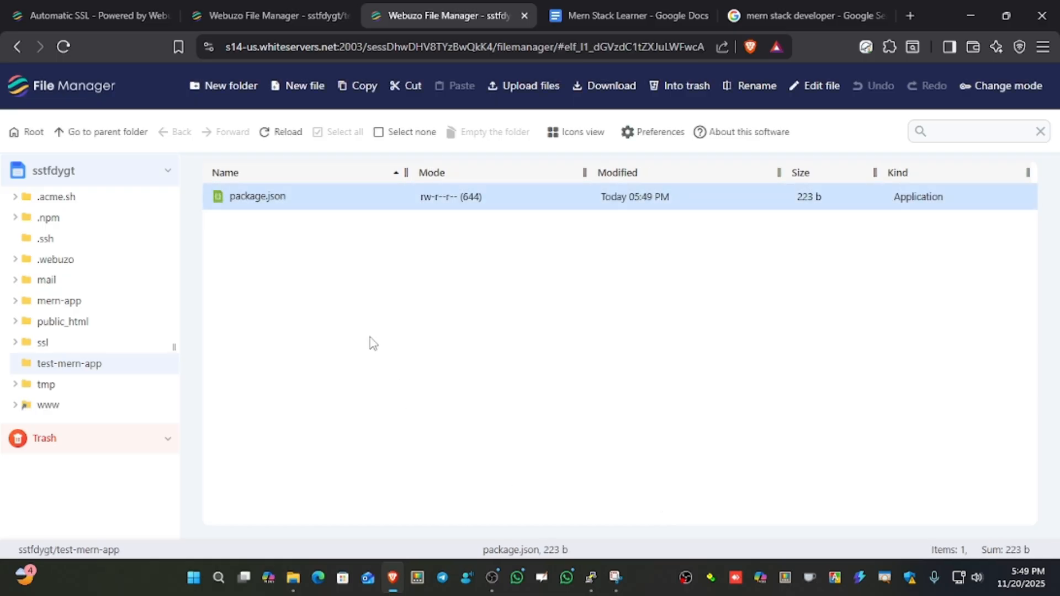
Locate the File 2 section in the Mern Stack Learner Google Docs document and select the file name server.js.
left_click(616, 20)
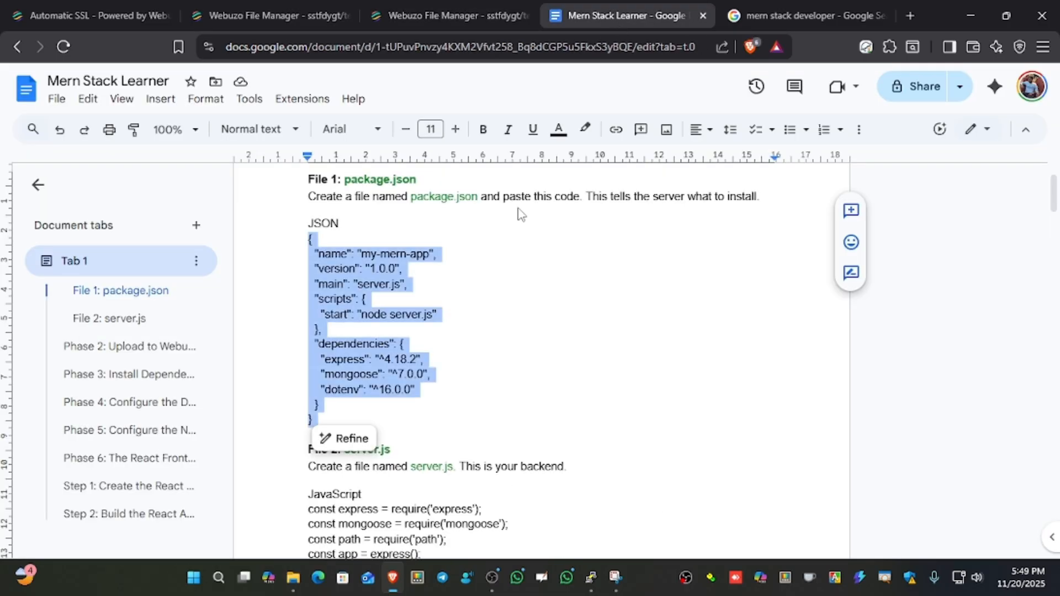
scroll(521, 215, "down", 3)
left_click(432, 353)
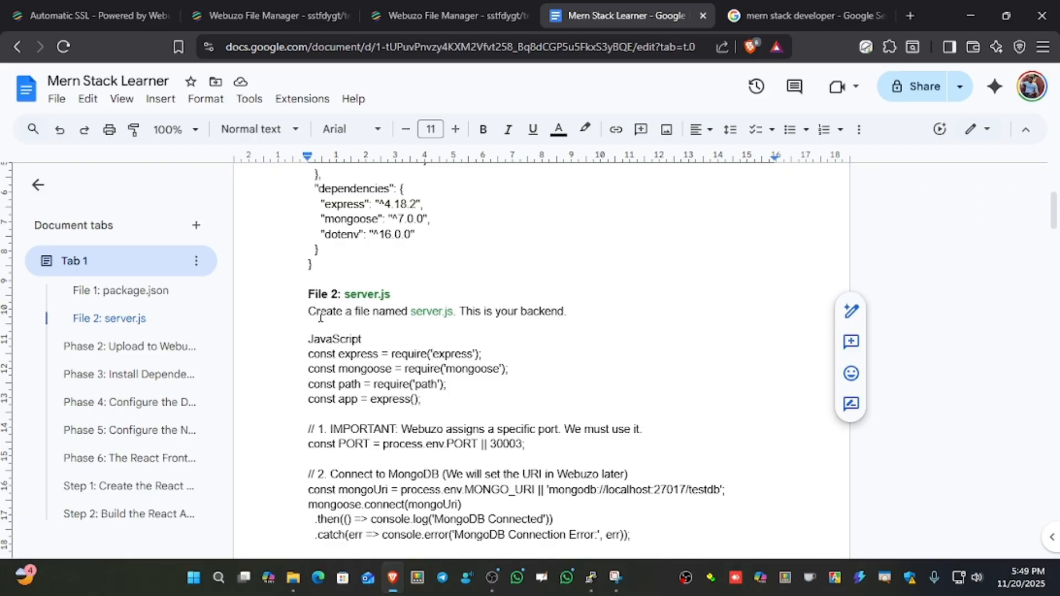
double_click(427, 316)
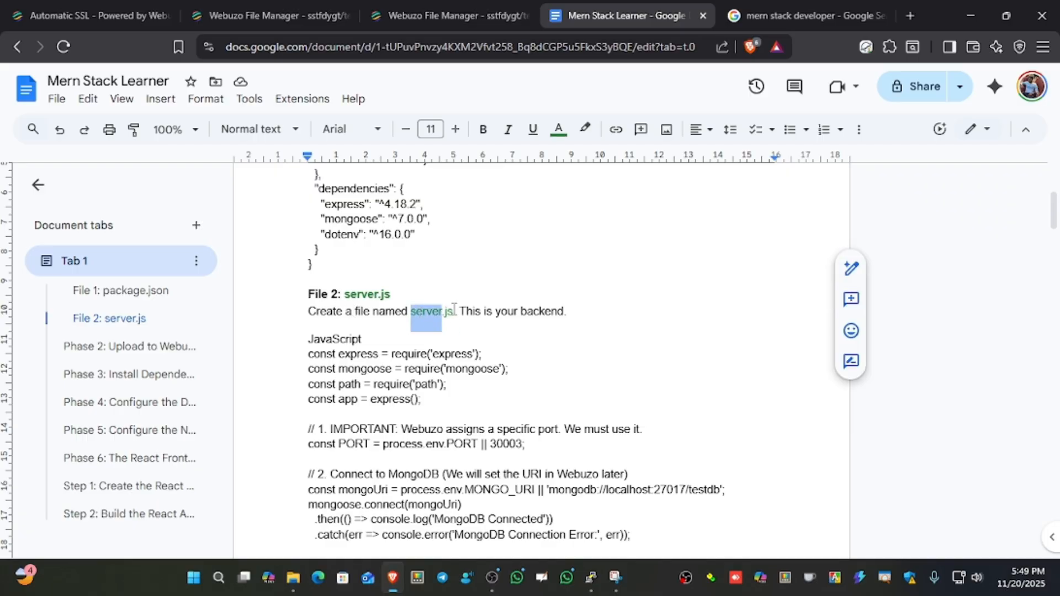
Create a new plain text file named server.js in the test-mern-app folder of the Webuzo File Manager.
left_click(418, 15)
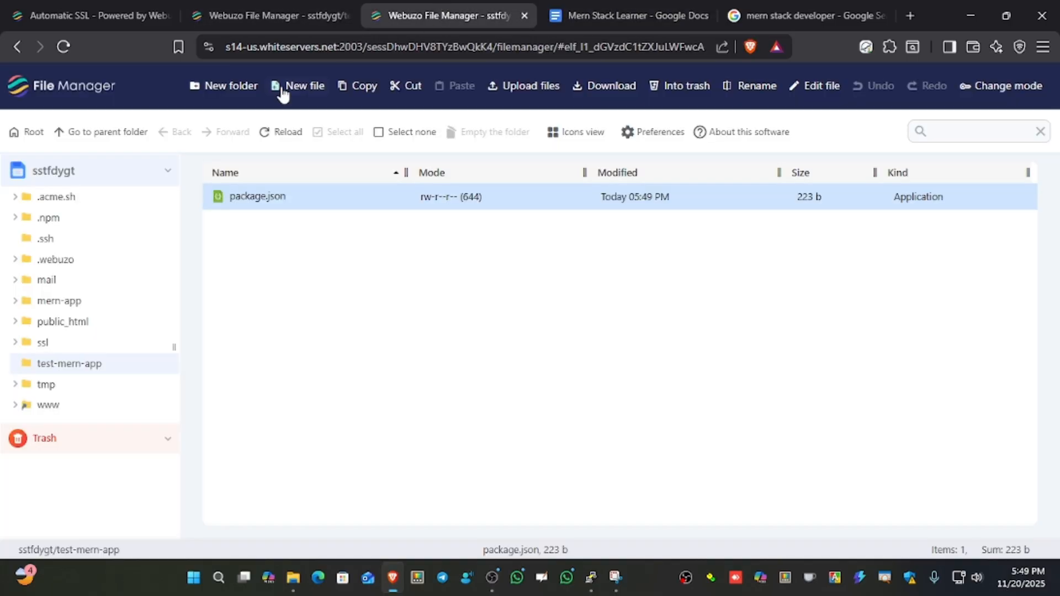
left_click(284, 87)
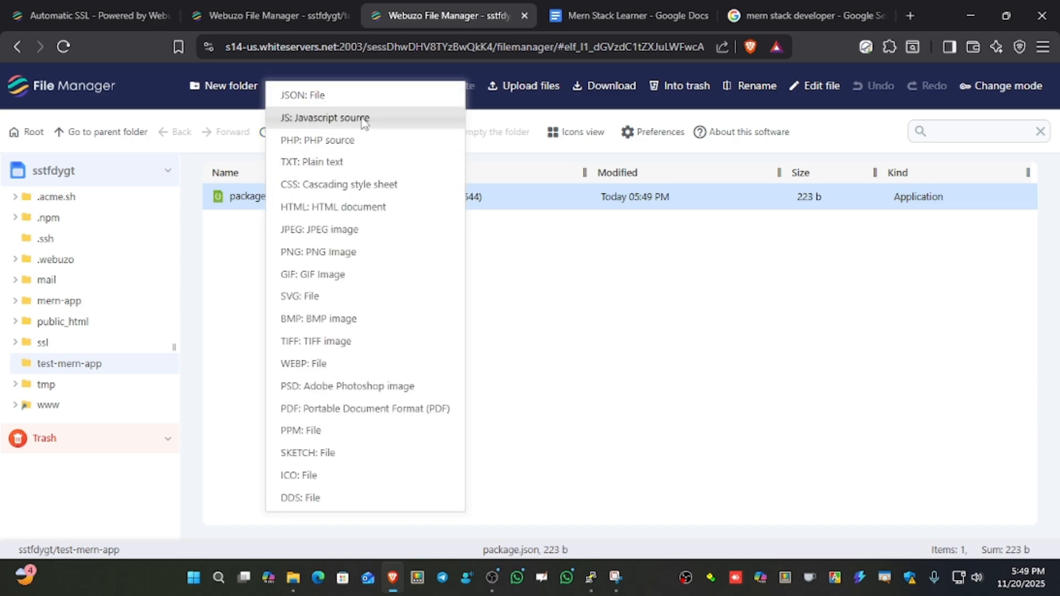
left_click(333, 162)
double_click(303, 205)
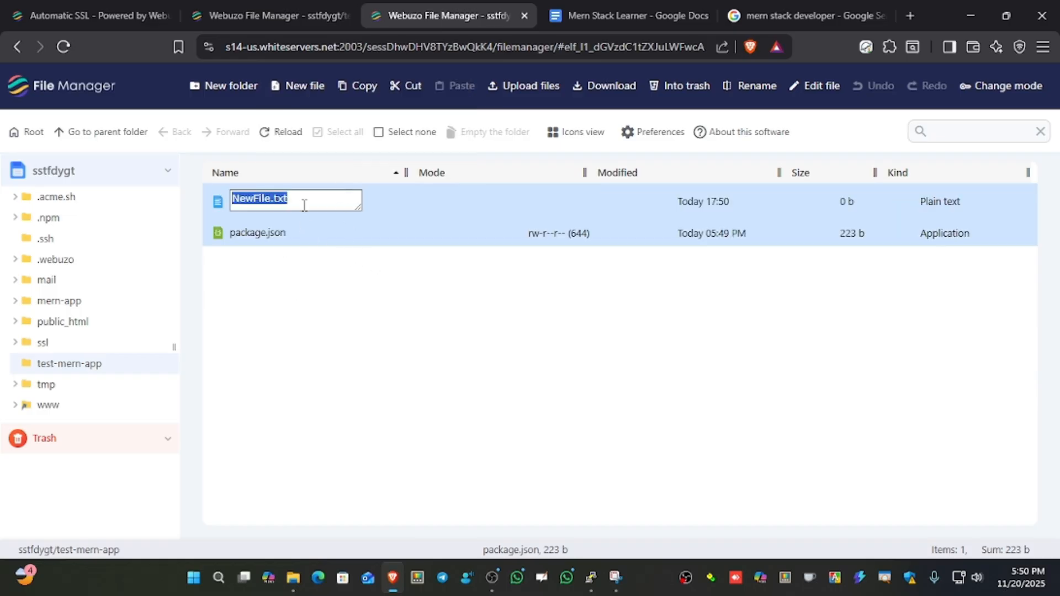
type("server.js")
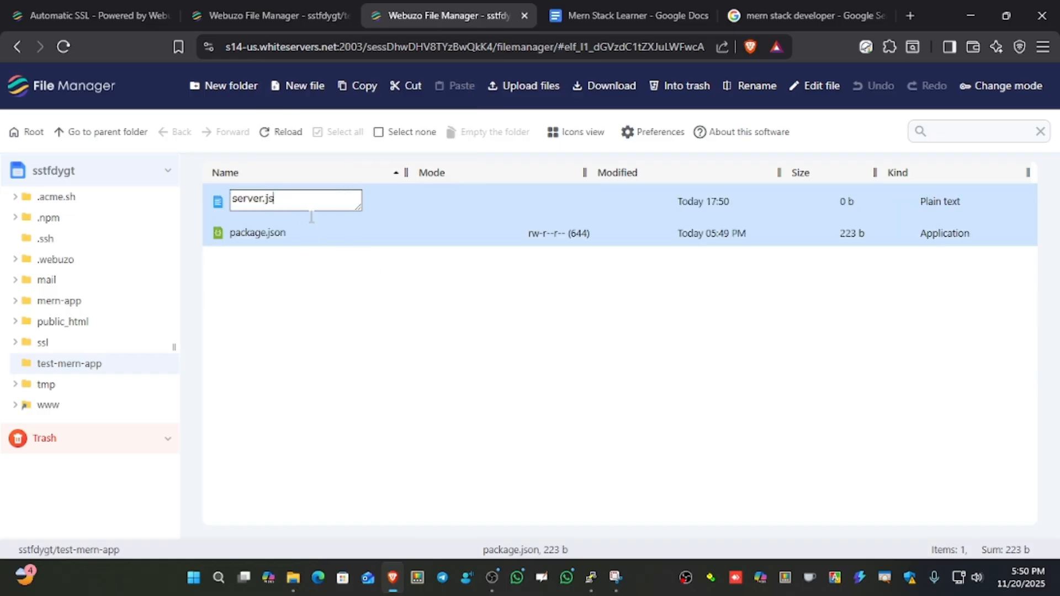
key("Return")
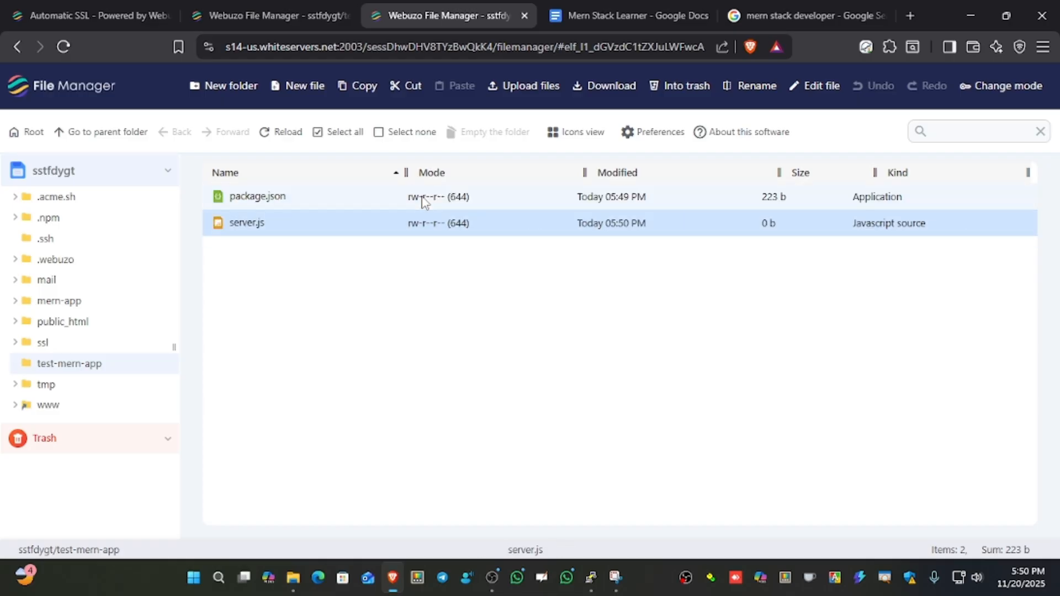
Open server.js for editing in the ACE Editor.
right_click(319, 224)
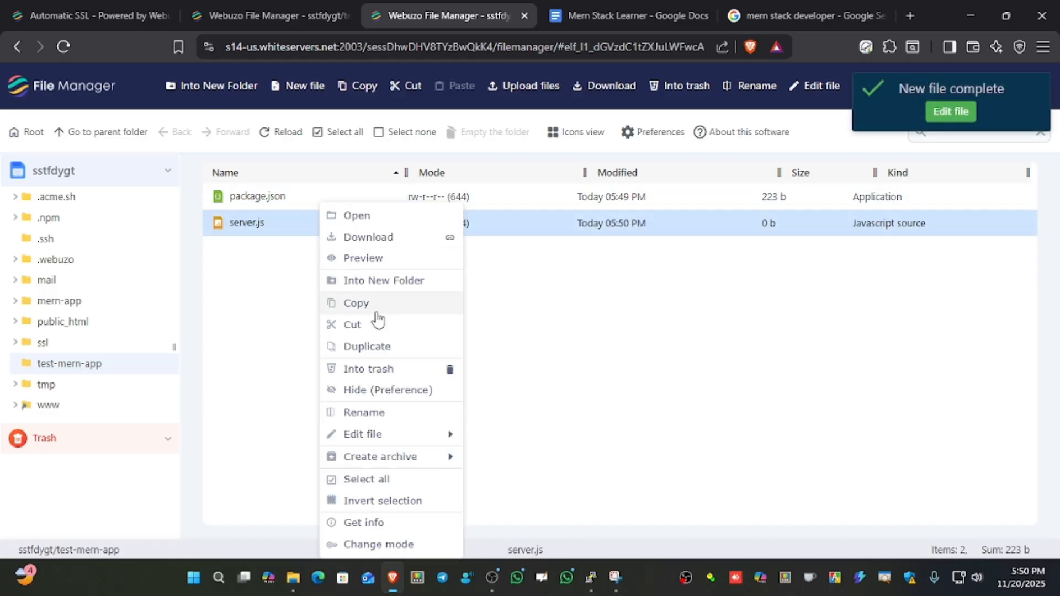
mouse_move(423, 436)
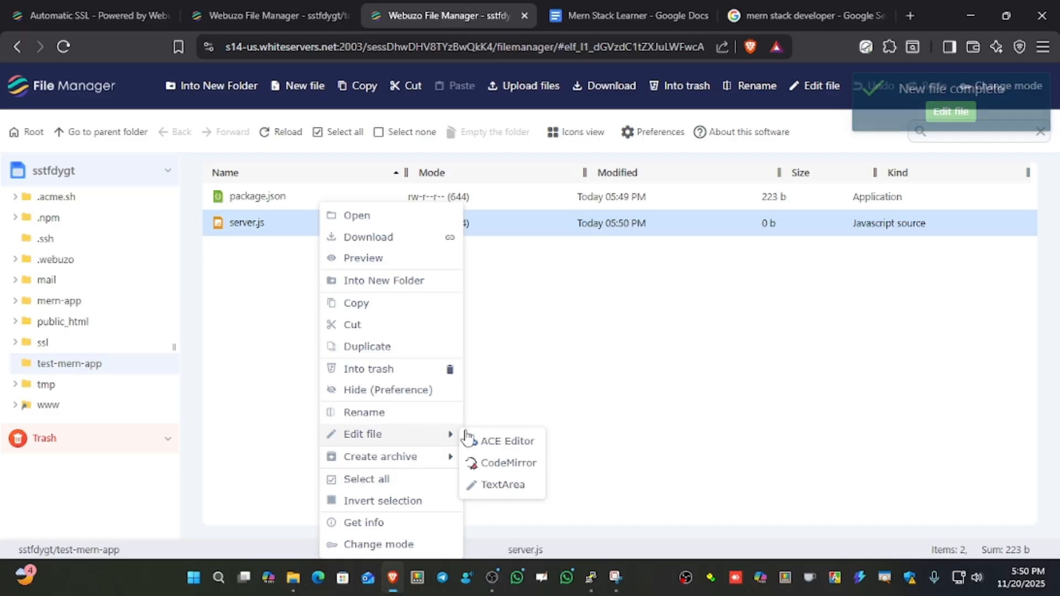
left_click(502, 442)
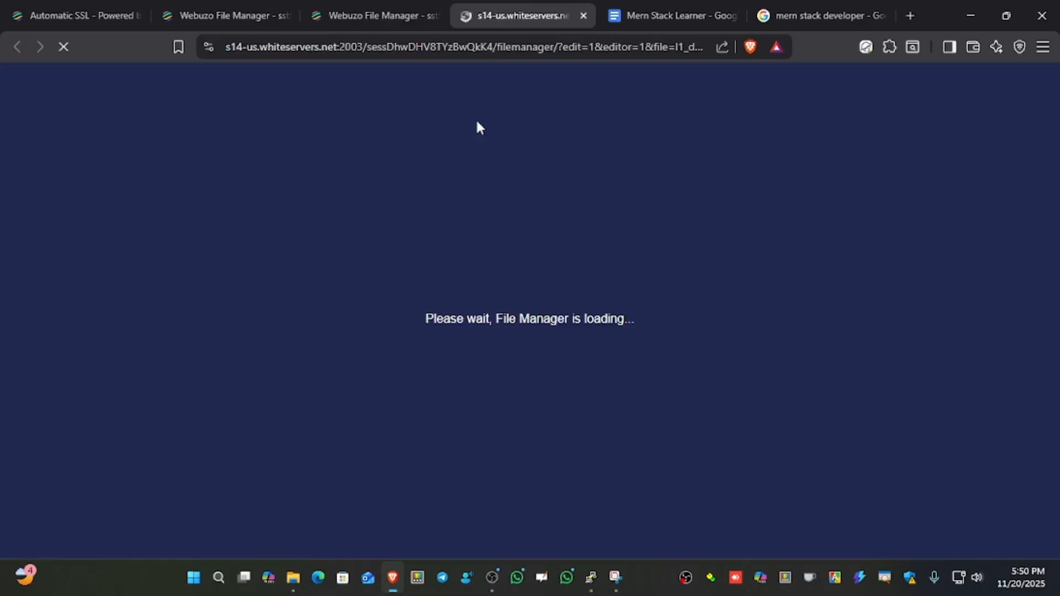
Copy the full JavaScript code under File 2: server.js, through the app.listen block, from the Mern Stack Learner Google Docs document.
left_click(632, 14)
scroll(323, 287, "down", 1)
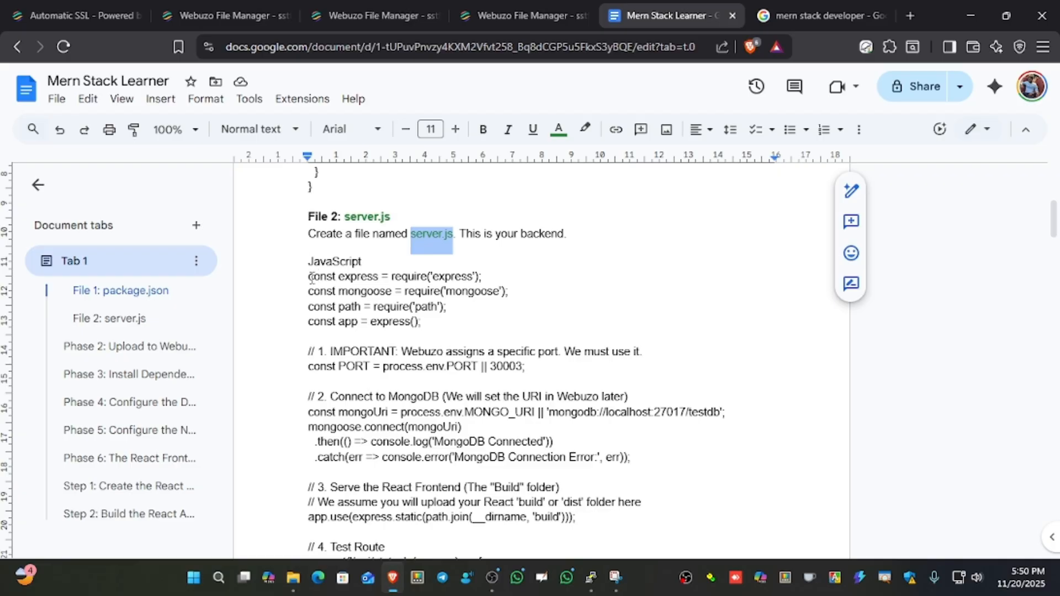
left_click_drag(311, 278, 314, 337)
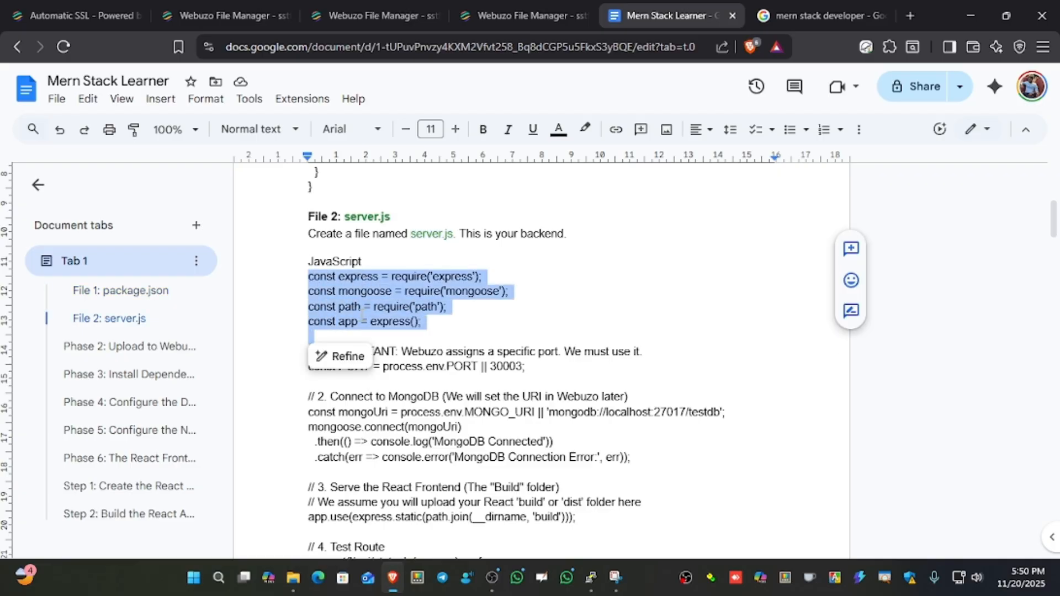
scroll(363, 315, "down", 3)
scroll(473, 300, "down", 11)
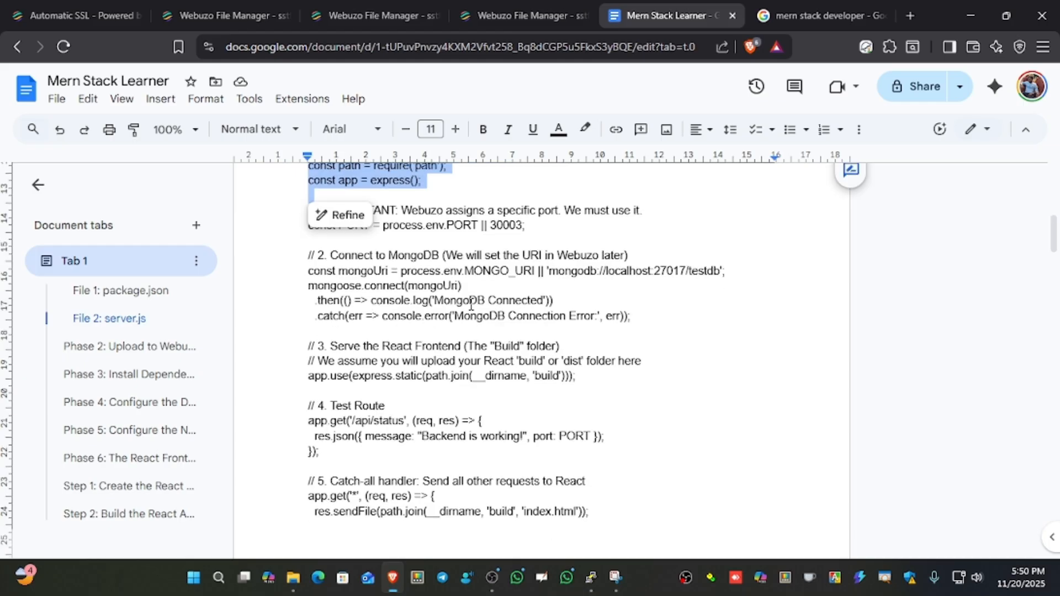
scroll(547, 344, "down", 3)
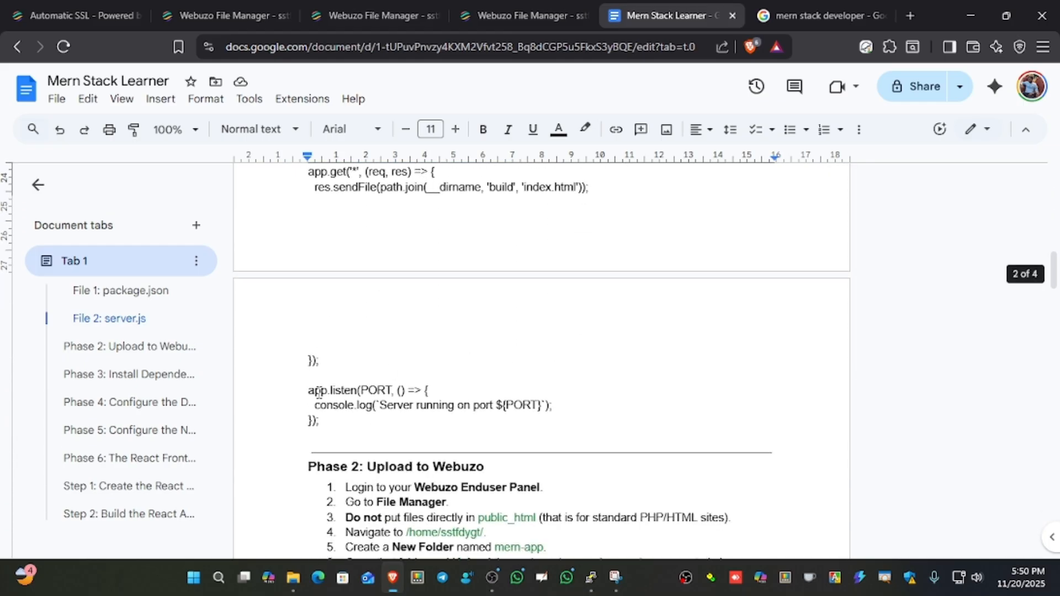
left_click(320, 421, "shift")
left_click_drag(393, 6, 542, 8)
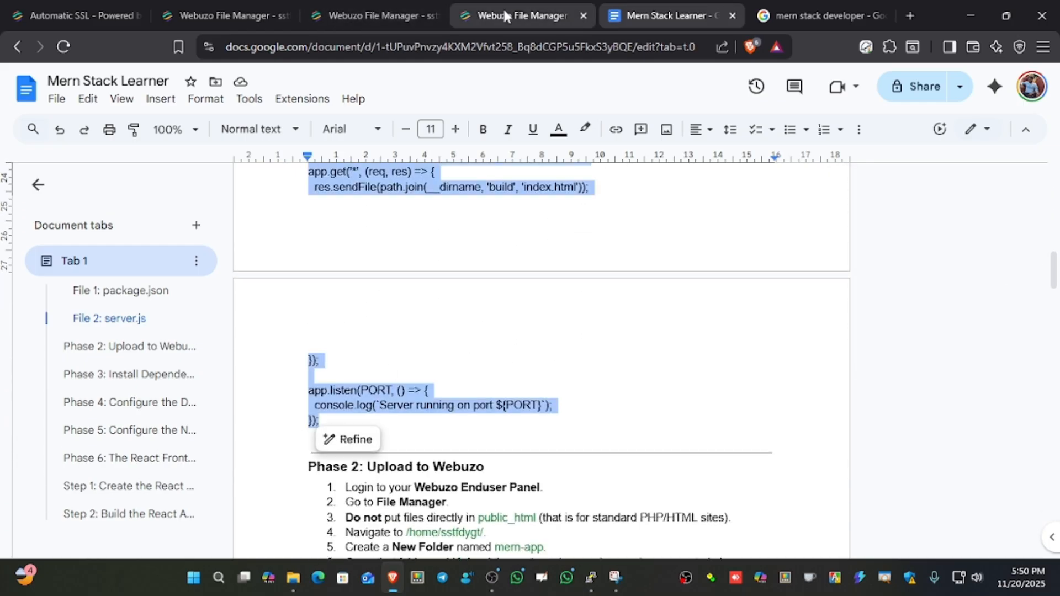
Try to paste the copied code into server.js and save it, then clear the text and discard the editor.
type("const express = require('express'); const mongoose = require('mongoose'); const path = require('path'); const app = express();  // 1. IMPORTANT: Webuzo assigns a specific port. We must use it. const PORT = process.env.PORT || 30003;  // 2. Connect to MongoDB (We will set the URI in Webuzo later) const mongoUri = process.env.MONGO_URI || 'mongodb://localhost:27017/testdb'; mongoose.connect(mongoUri)   .then(() => console.log('MongoDB Connected'))   .catch(err => console.error('MongoDB Connection Error:', err));  // 3. Serve the React Frontend (The \"Build\" folder) // We assume you will upload your React 'build' or 'dist' folder here app.use(express.static(path.join(__dirname, 'build')));  // 4. Test Route app.get('/api/status', (req, res) => {   res.json({ message: \"Backend is working!\", port: PORT }); });  // 5. Catch-all handler: Send all other requests to React app.get('*', (req, res) => {   res.sendFile(path.join(__dirname, 'build', 'index.html')); });  app.listen(PORT, () => {   console.log(`Server running on port ${PORT}`); });")
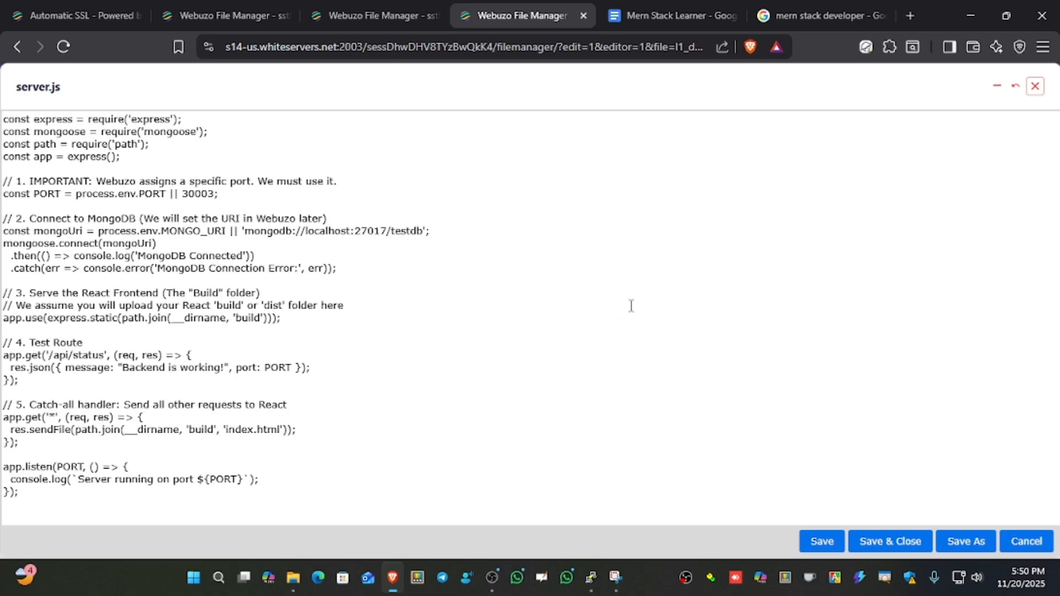
left_click(894, 546)
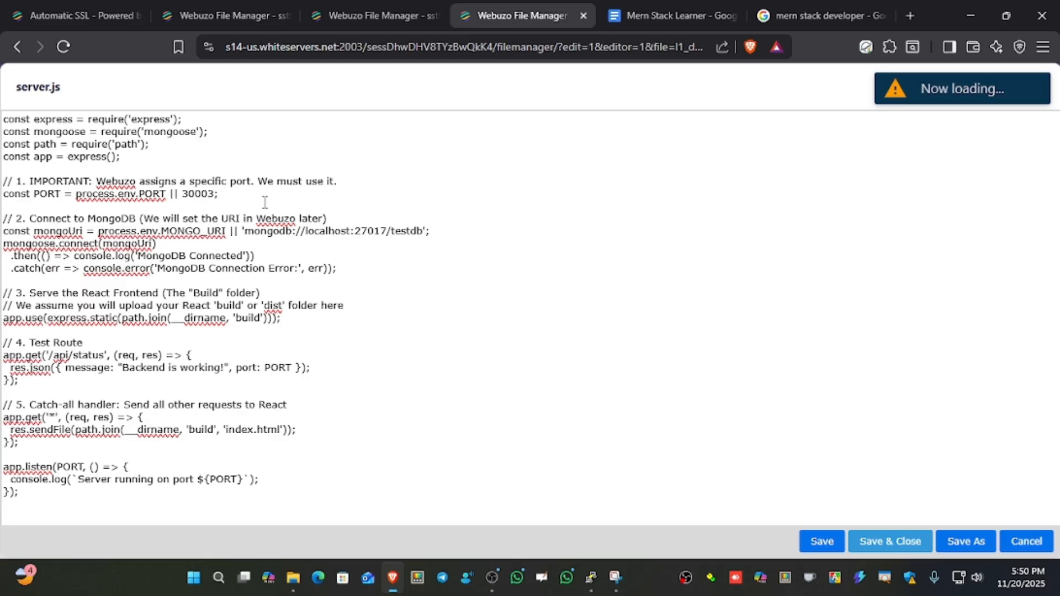
key("ctrl+a")
key("ctrl+c")
key("BackSpace")
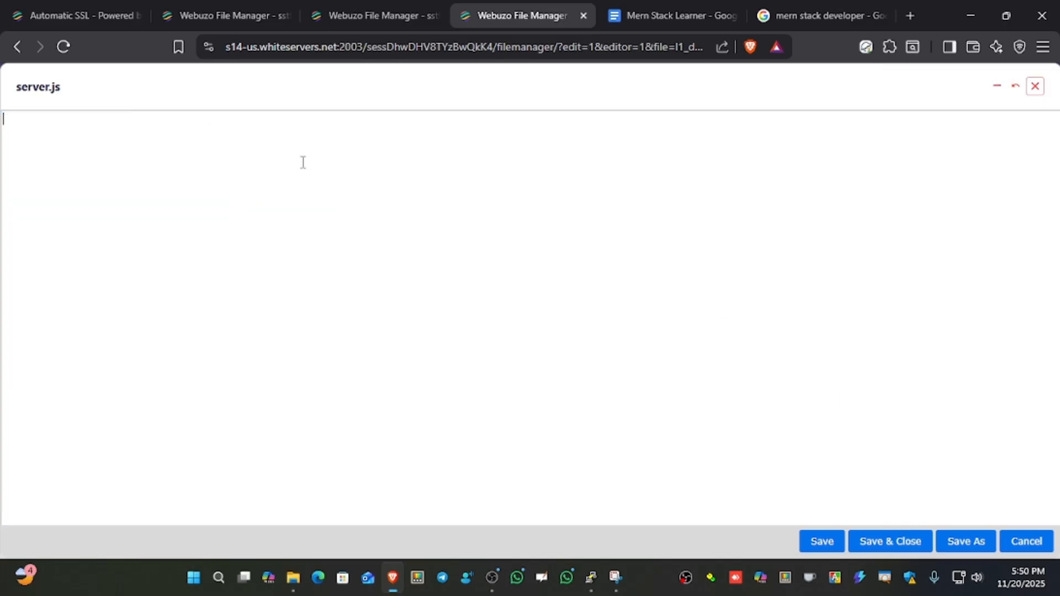
left_click(584, 17)
left_click(598, 144)
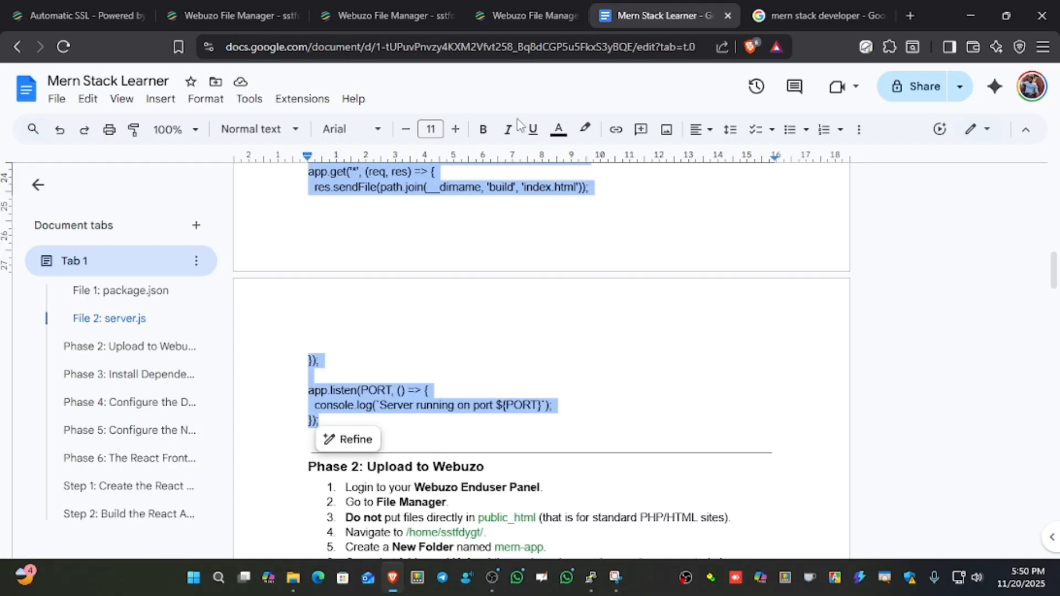
Reload the File Manager listing, open server.js in the TextArea editor, and paste the copied JavaScript code, then save and close it.
left_click(487, 18)
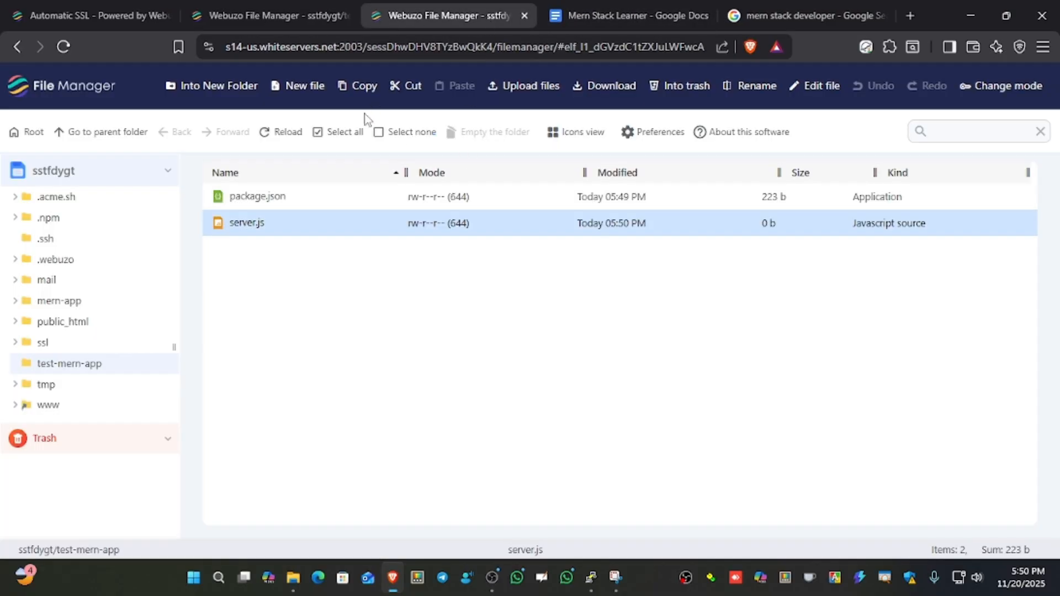
left_click(282, 133)
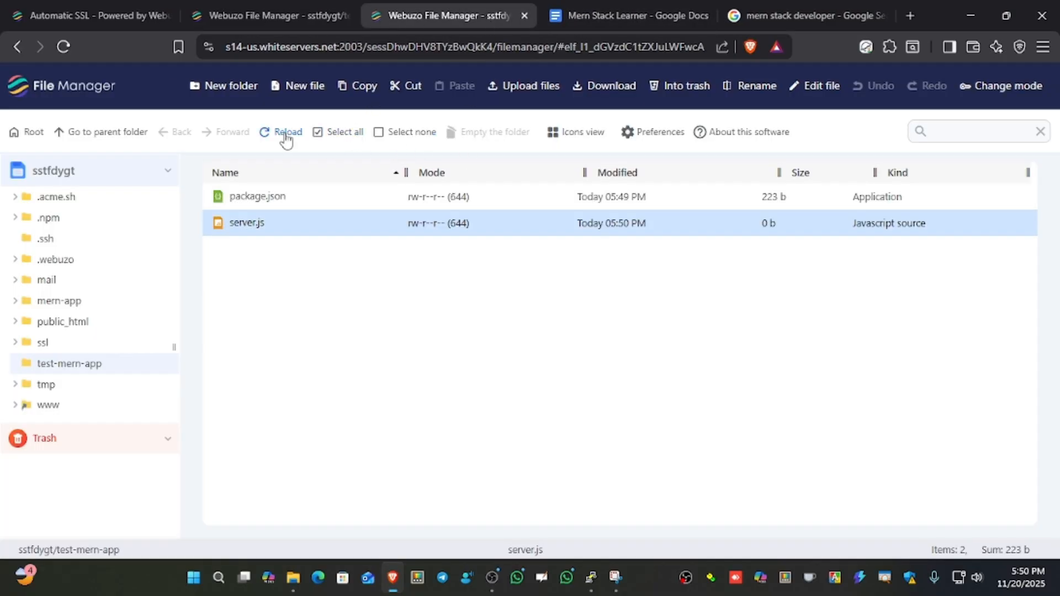
right_click(297, 225)
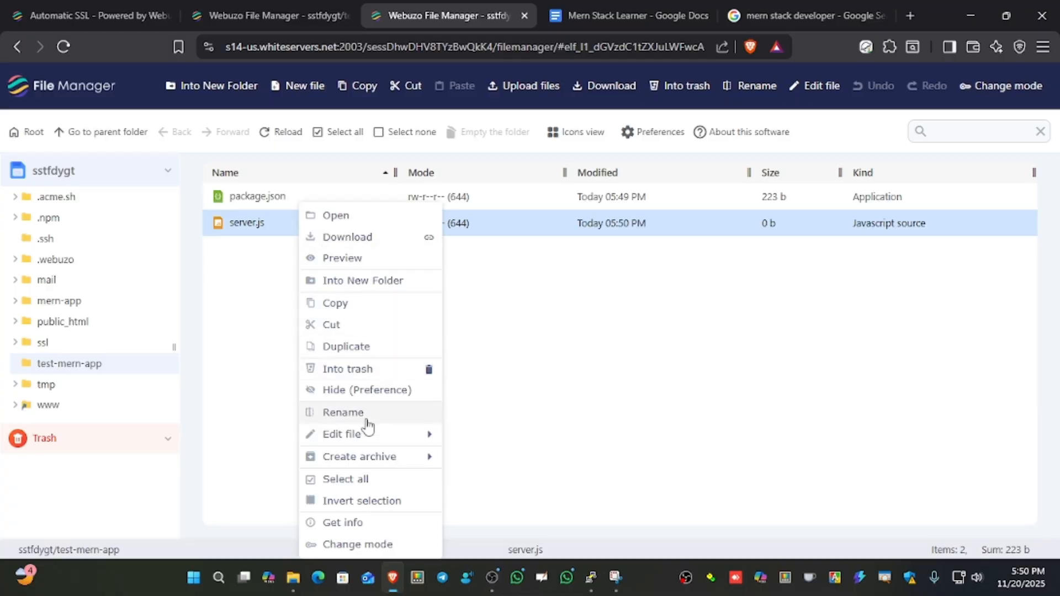
mouse_move(408, 442)
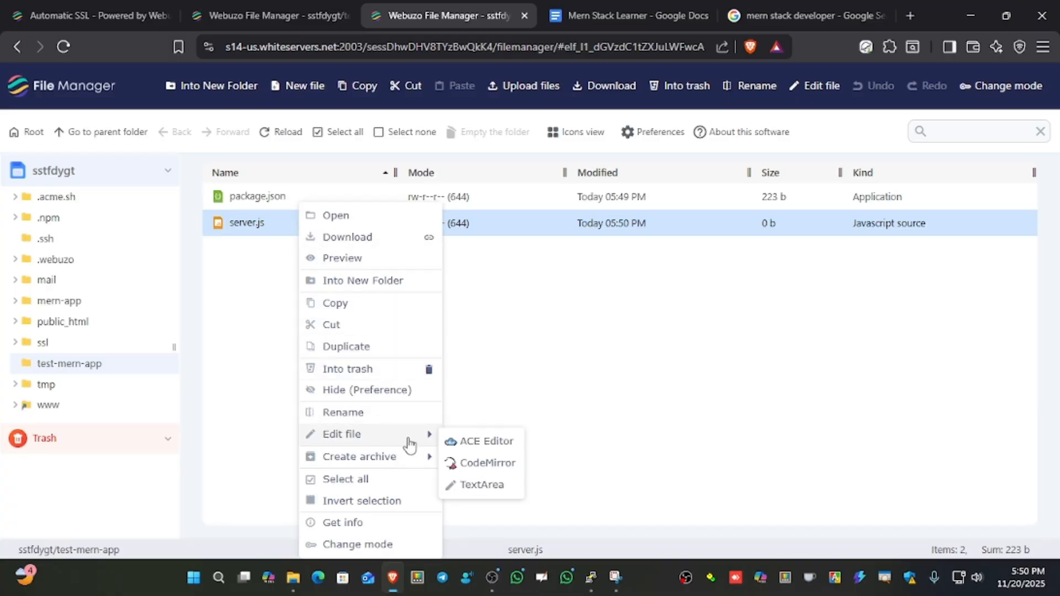
left_click(480, 485)
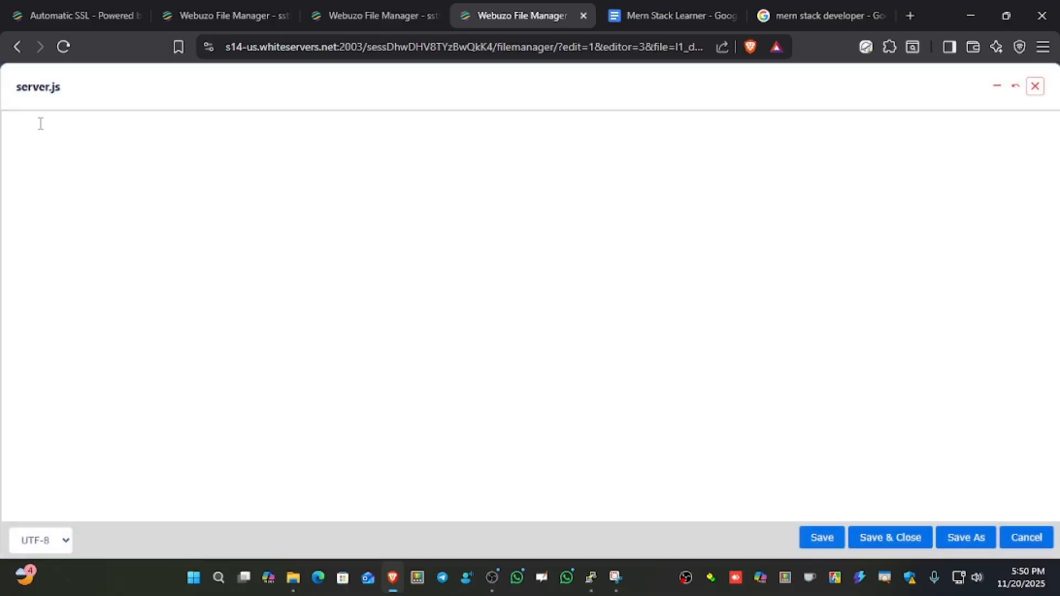
key("ctrl+v")
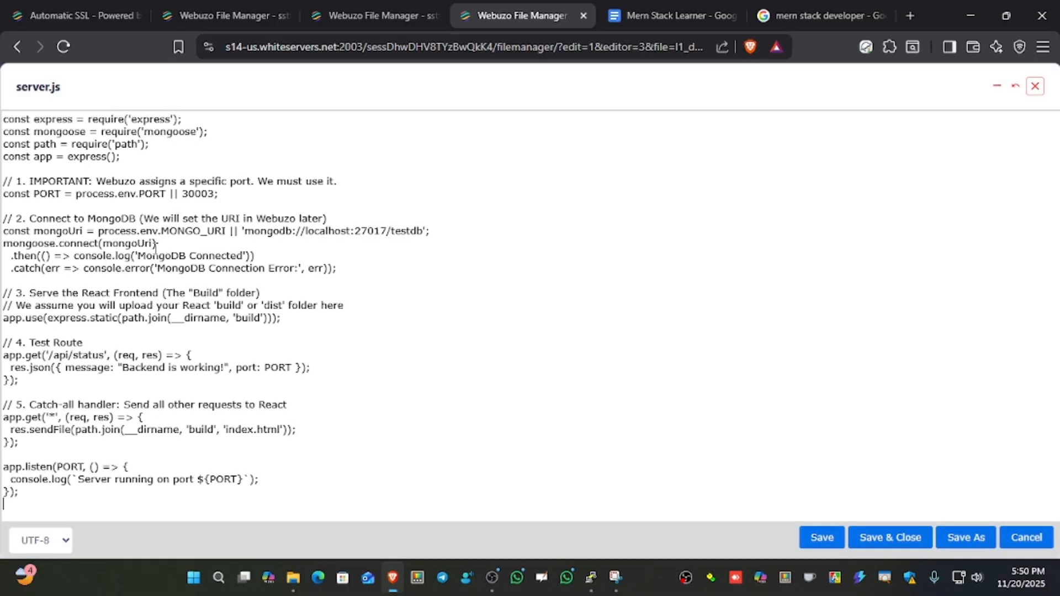
left_click(891, 538)
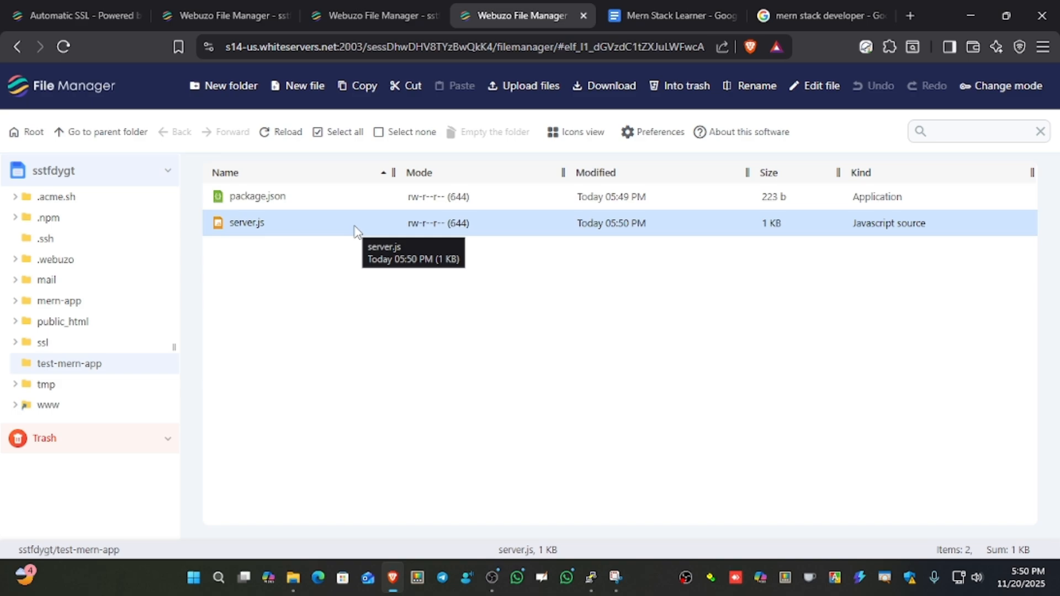
left_click(375, 308)
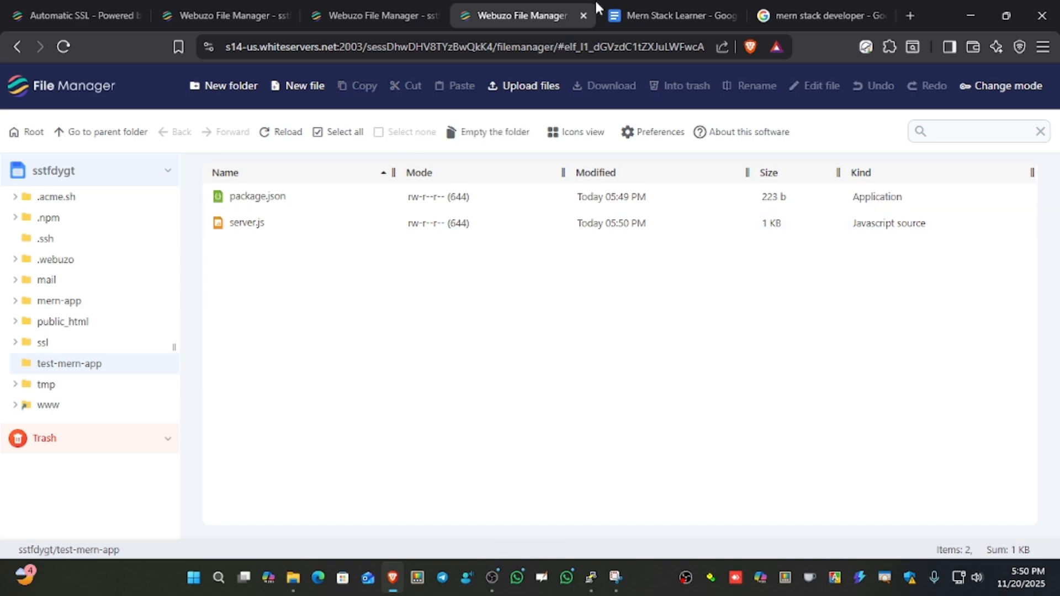
Read the Phase 2 upload and Phase 3 dependency installation instructions in the Mern Stack Learner document, marking the SSH client PuTTY.
left_click(681, 22)
scroll(553, 308, "down", 1)
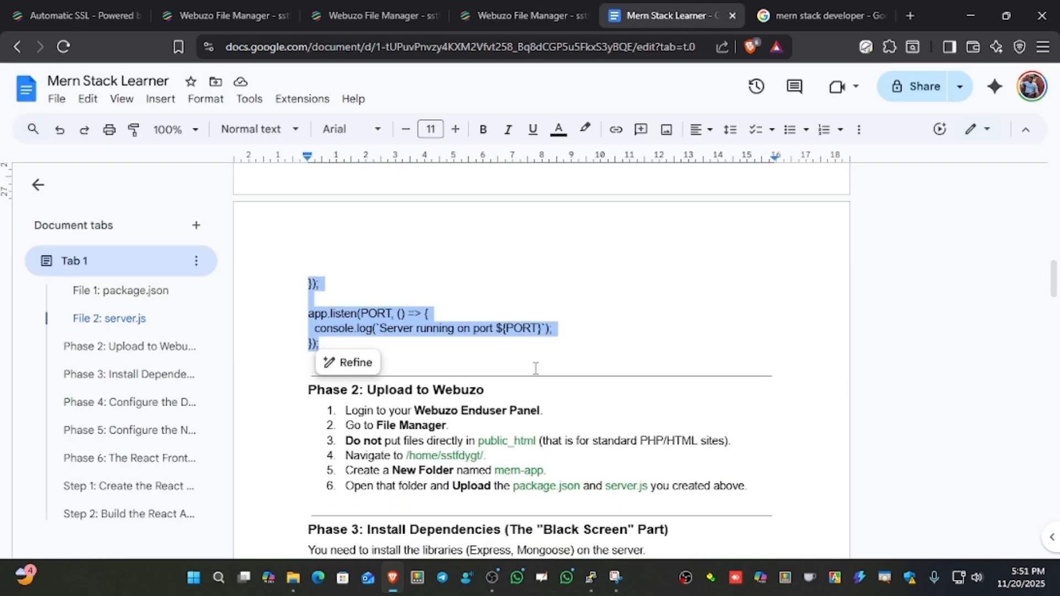
scroll(534, 368, "down", 1)
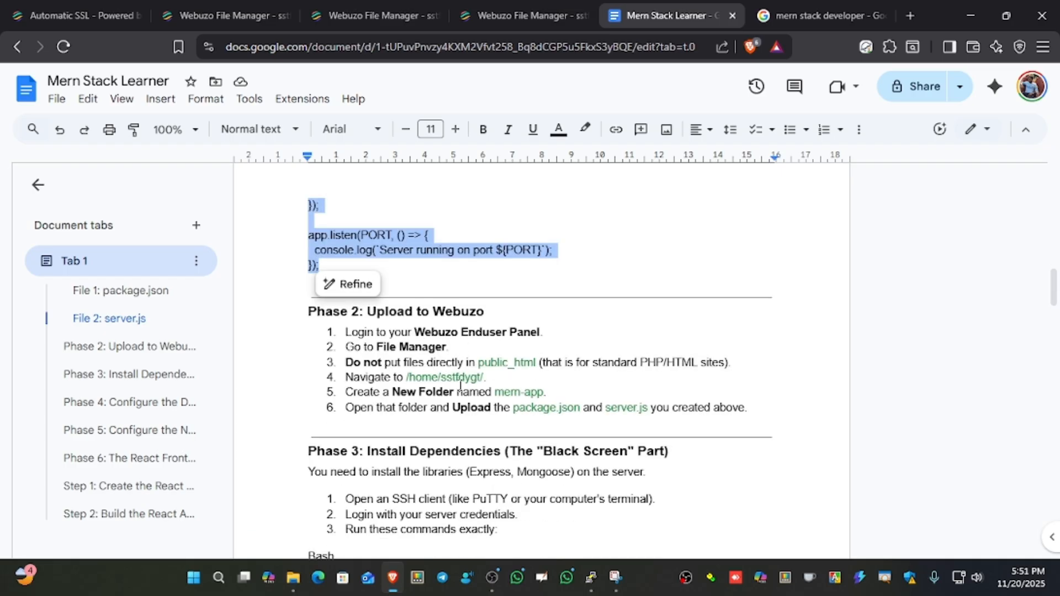
scroll(496, 410, "down", 1)
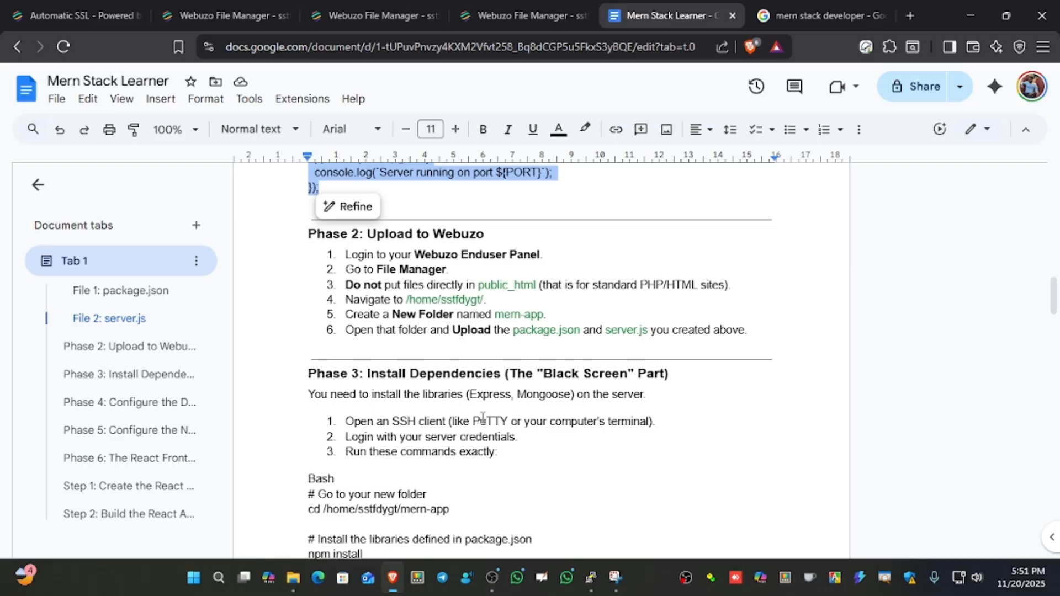
double_click(490, 420)
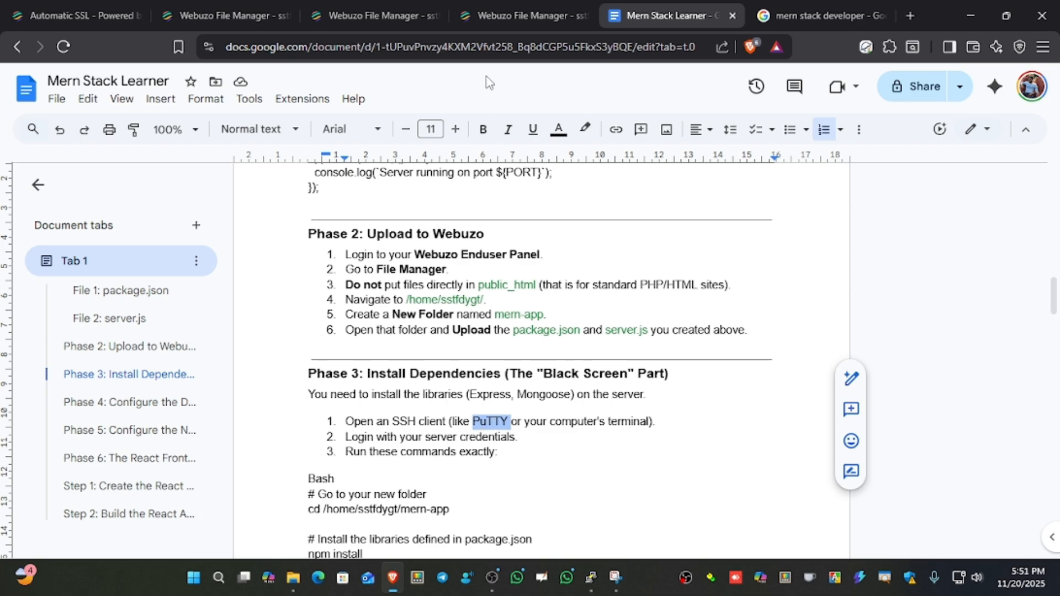
Return to the Webuzo control panel, search for "ter", and open the Terminal at a readable text size.
left_click(524, 8)
left_click(354, 8)
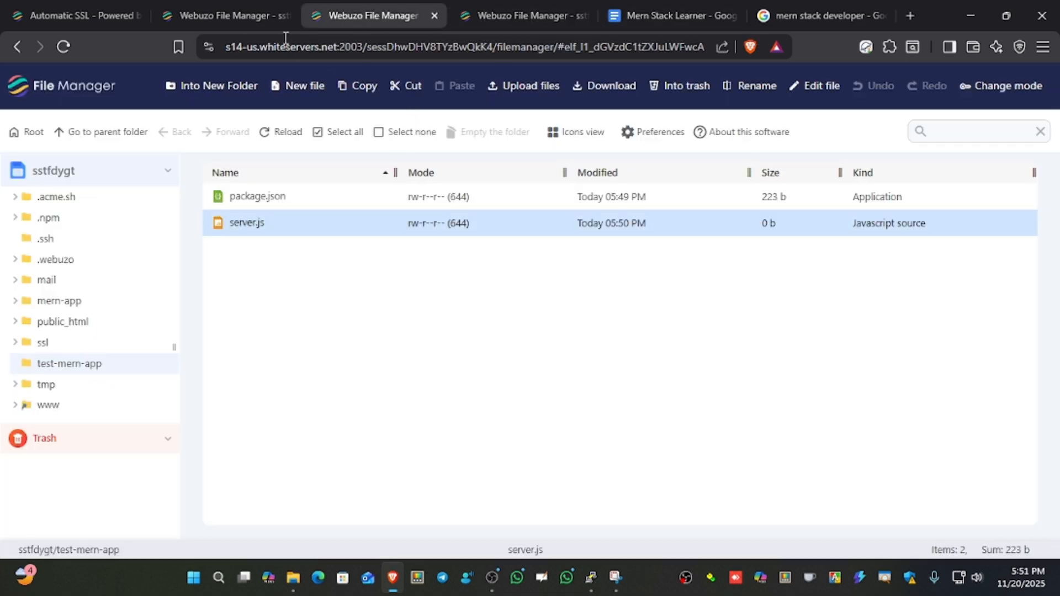
left_click(256, 18)
left_click(111, 4)
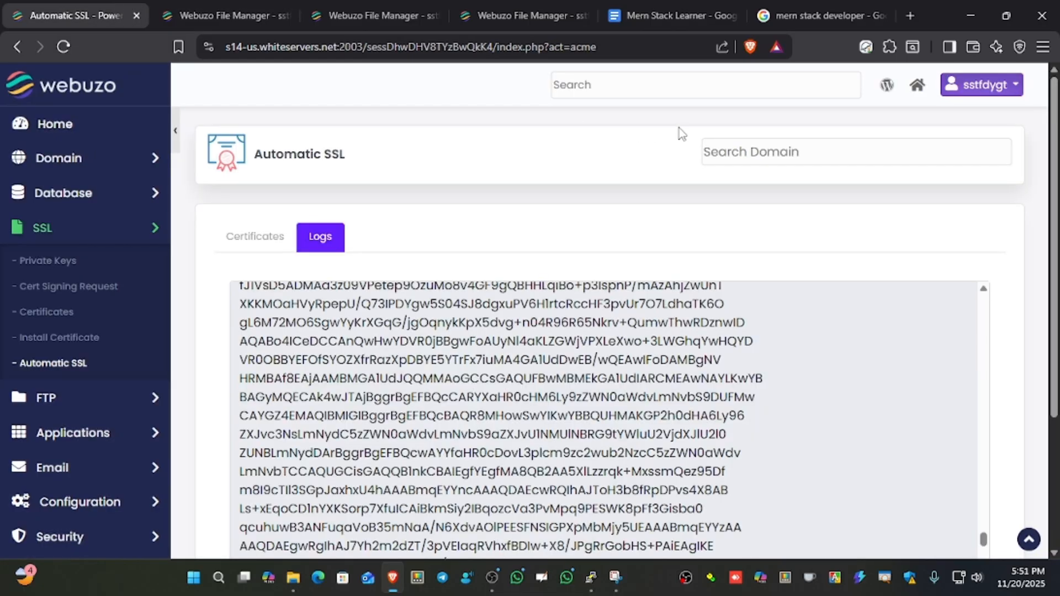
left_click(681, 84)
type("ter")
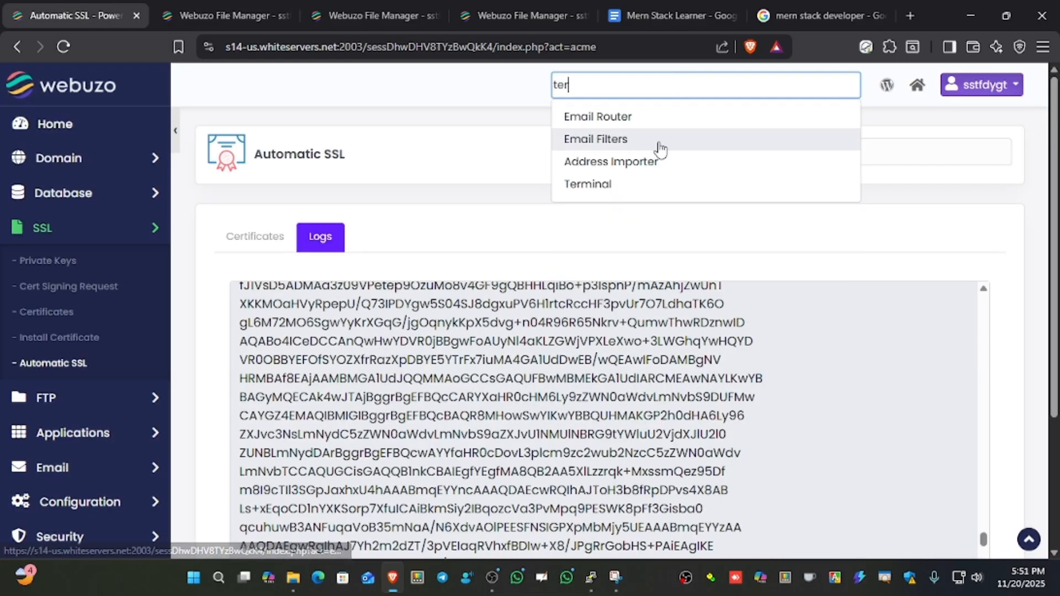
left_click(597, 182)
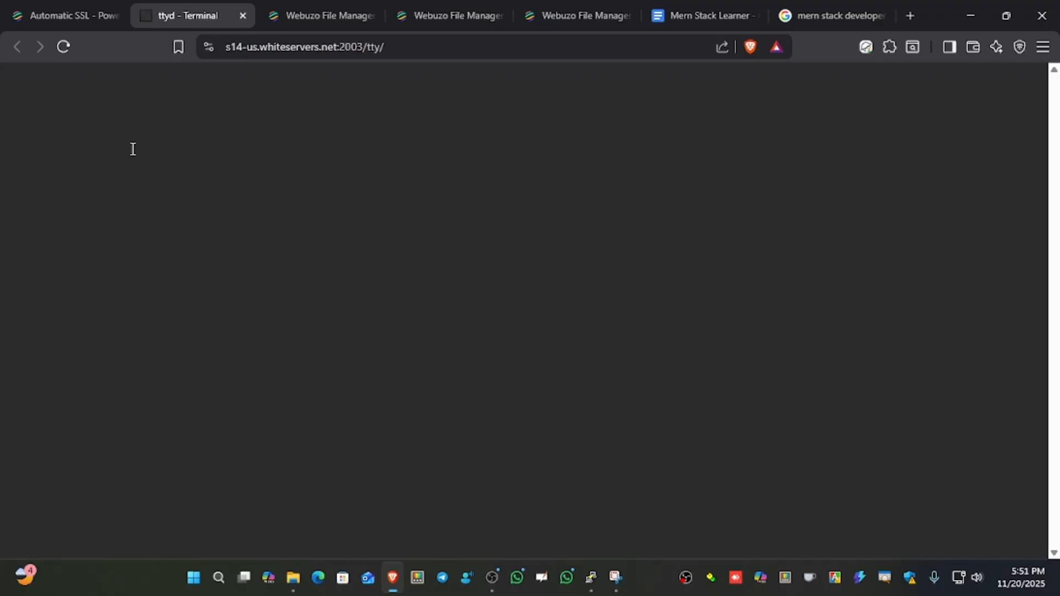
key("ctrl+plus")
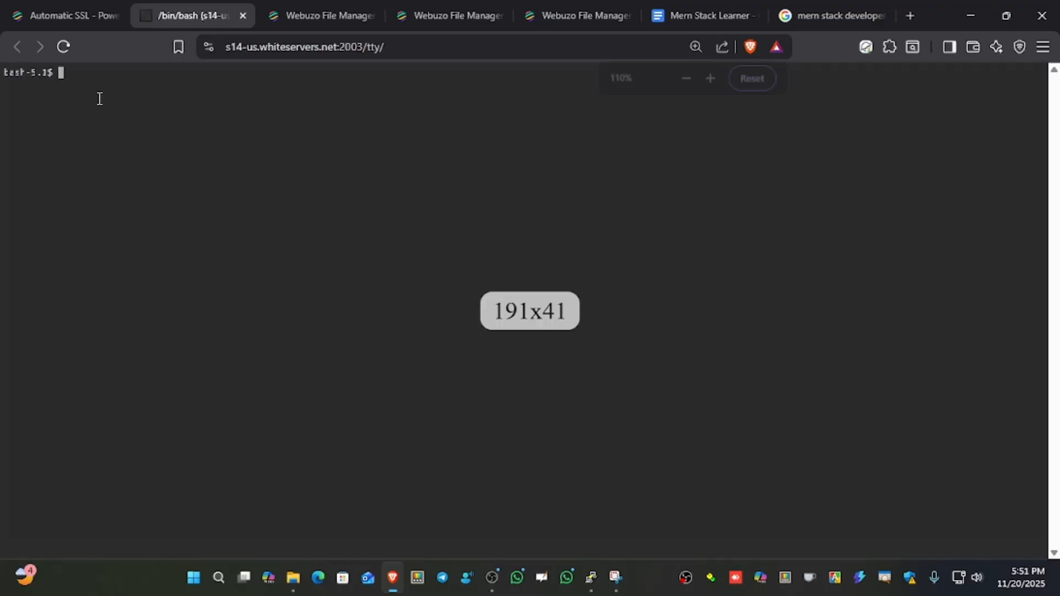
key("ctrl+plus")
key("ctrl+plus")
key("ctrl+plus")
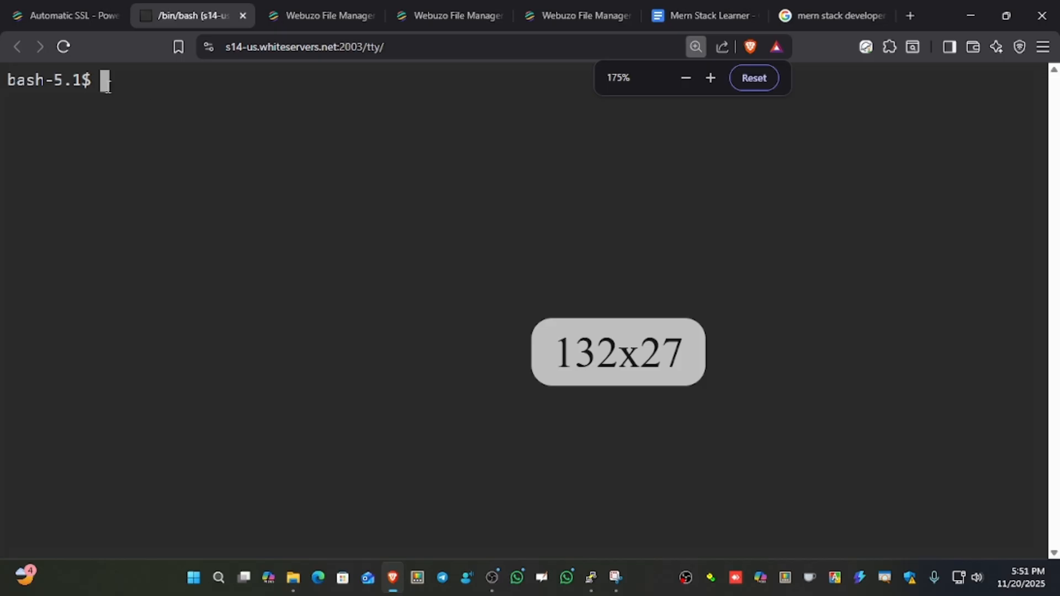
List the home directory contents in the terminal with ls to find the test-mern-app folder.
type("ls")
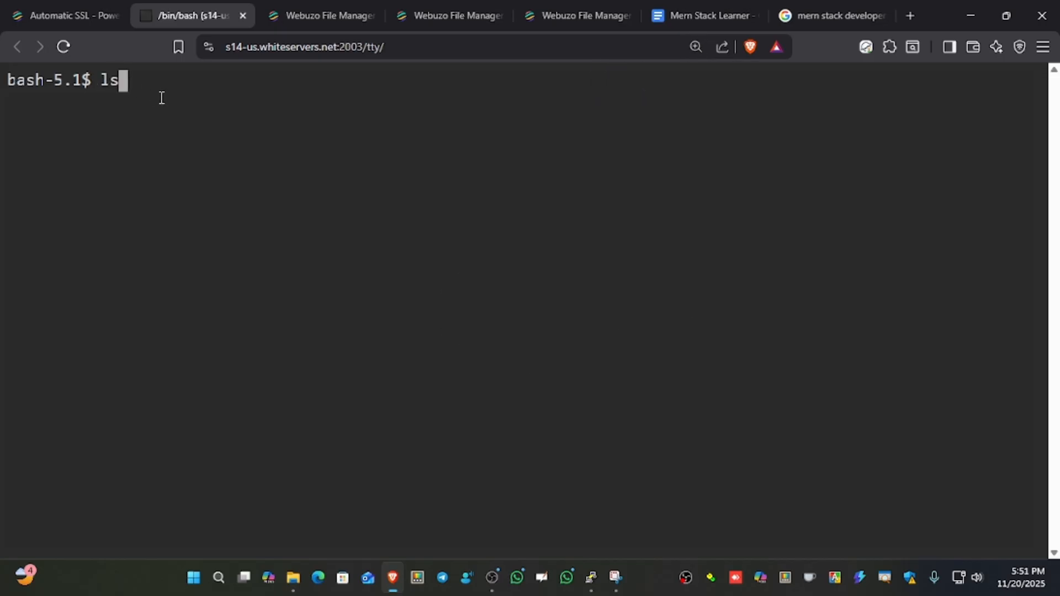
key("Return")
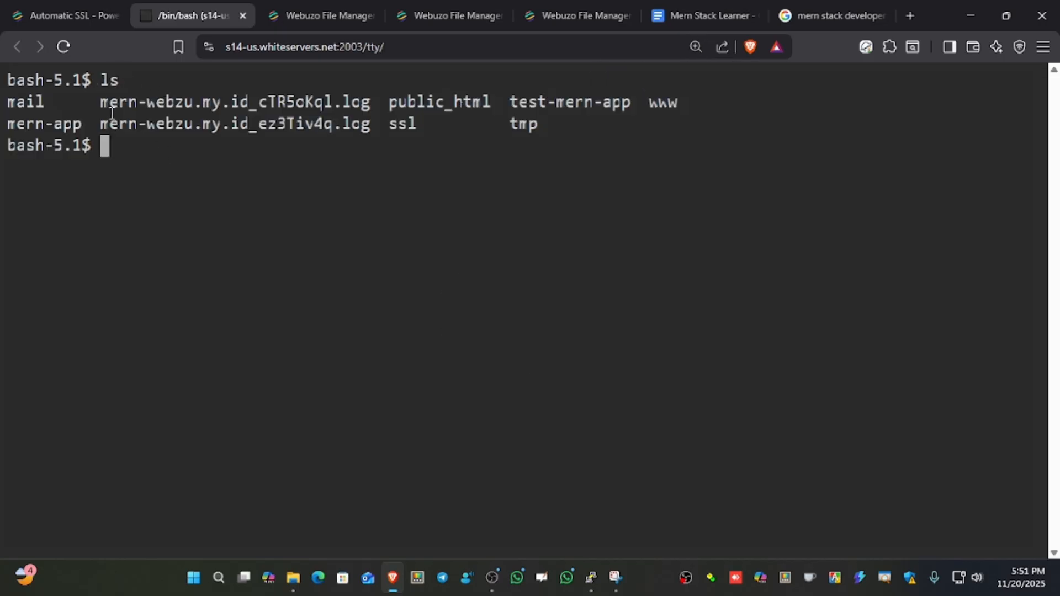
left_click_drag(11, 101, 508, 102)
key("ctrl+plus")
key("ctrl+plus")
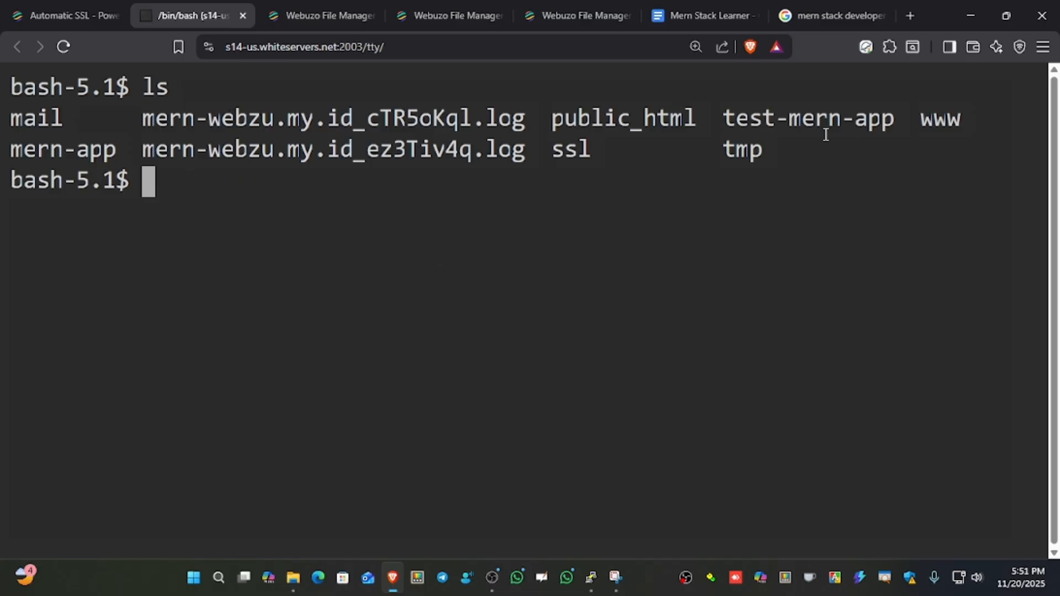
Change into the folder with cd test-mern-app, reusing the name from the listing, and list its files with ls.
type("cd")
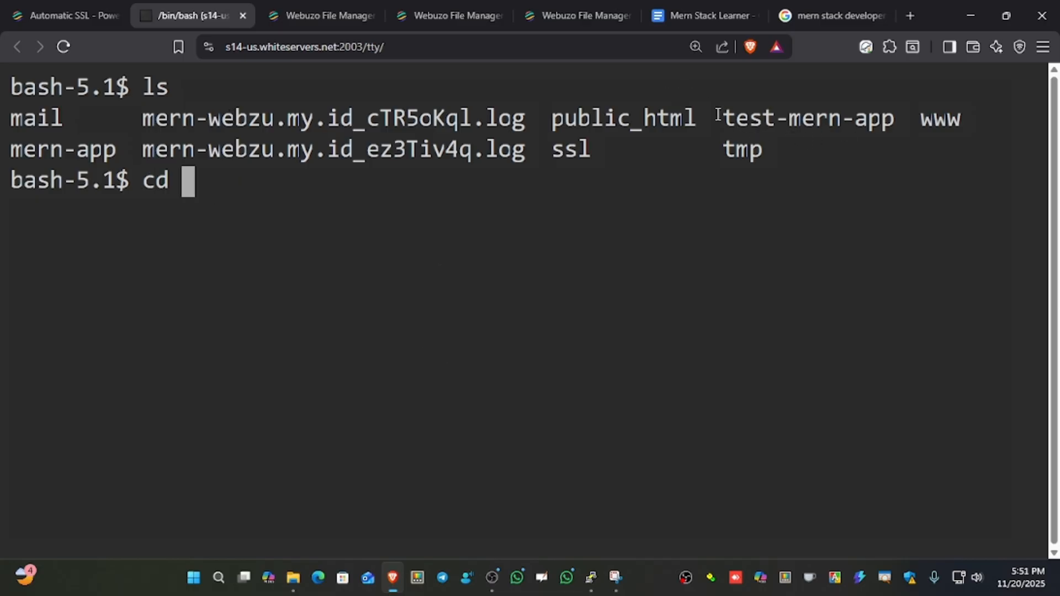
left_click_drag(722, 116, 891, 131)
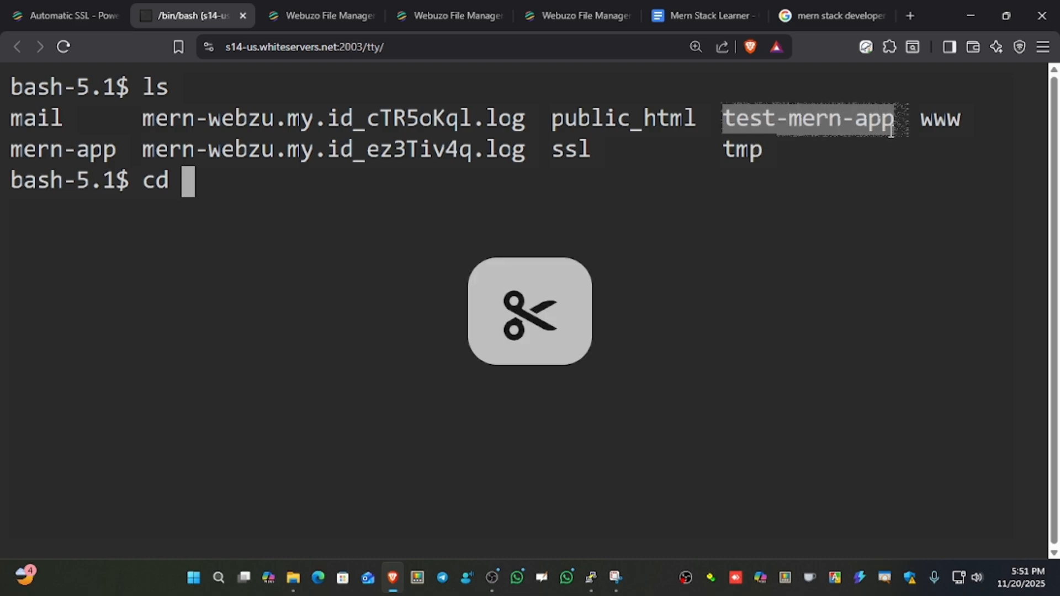
right_click(885, 132)
left_click(700, 204)
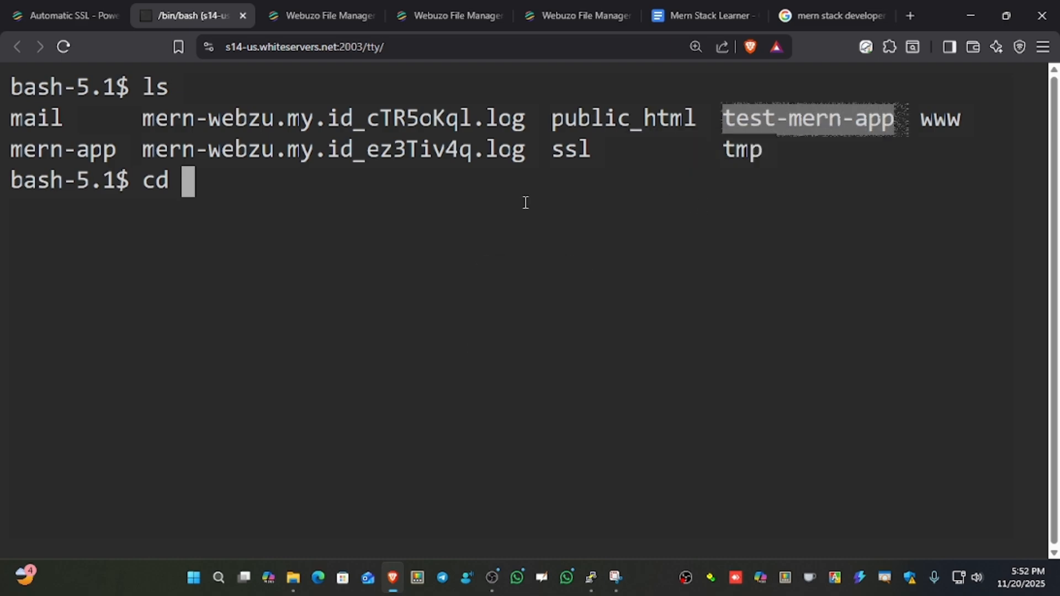
left_click(374, 199)
right_click(345, 192)
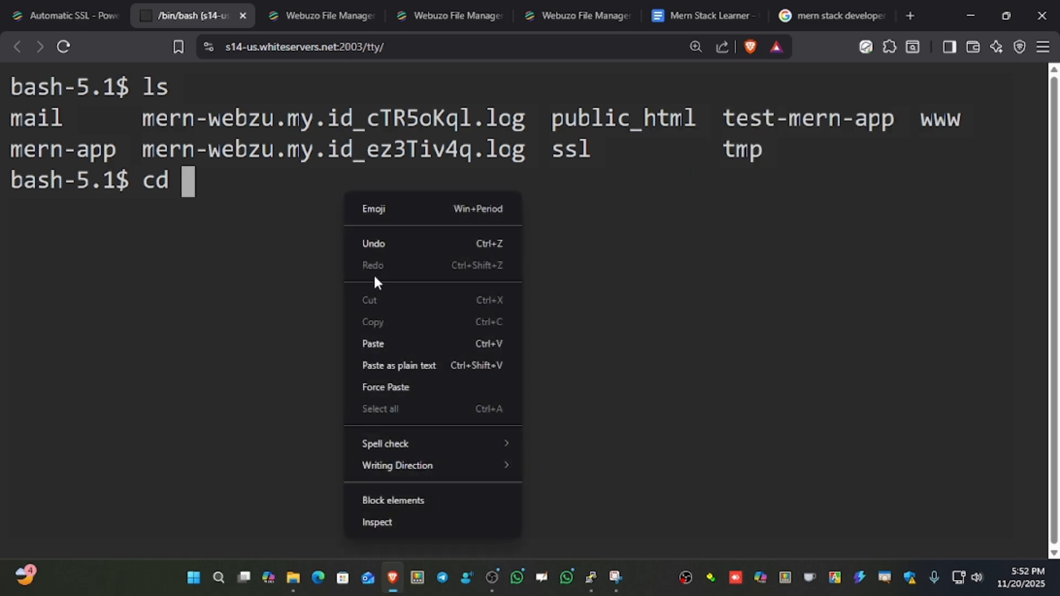
left_click(379, 342)
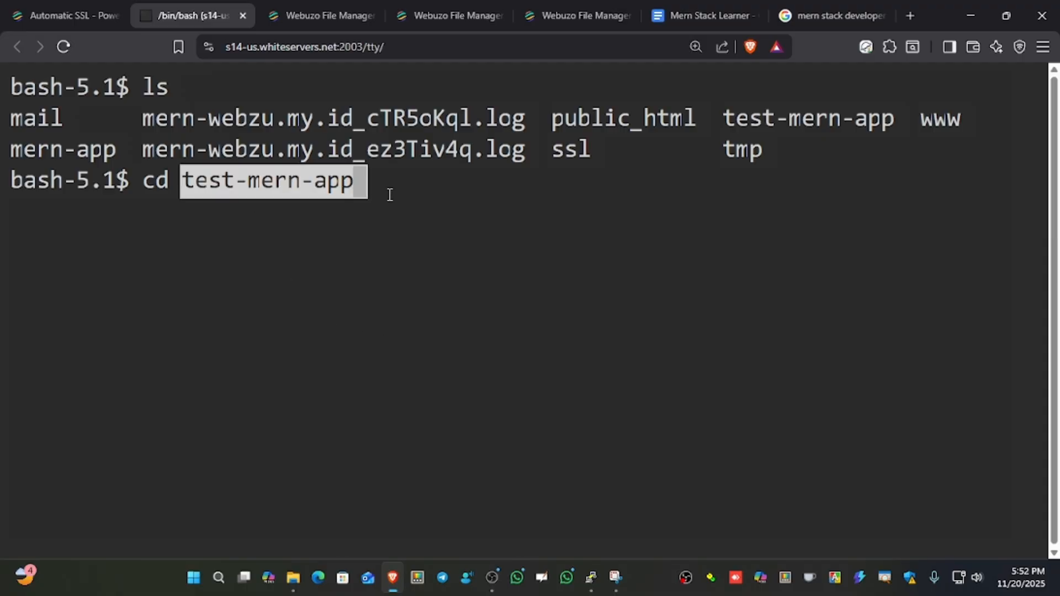
key("Return")
type("ls")
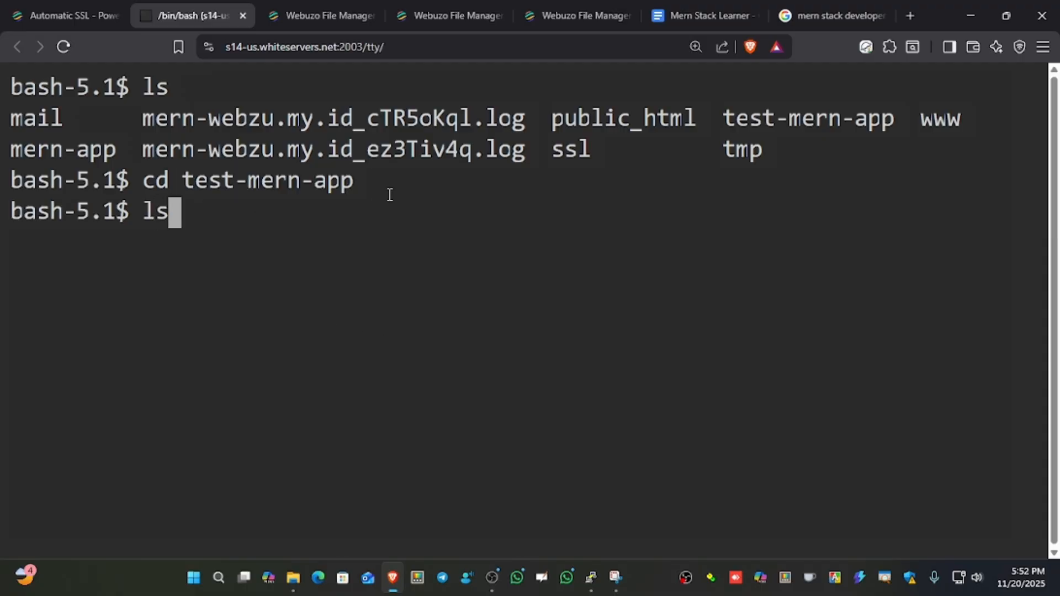
key("Return")
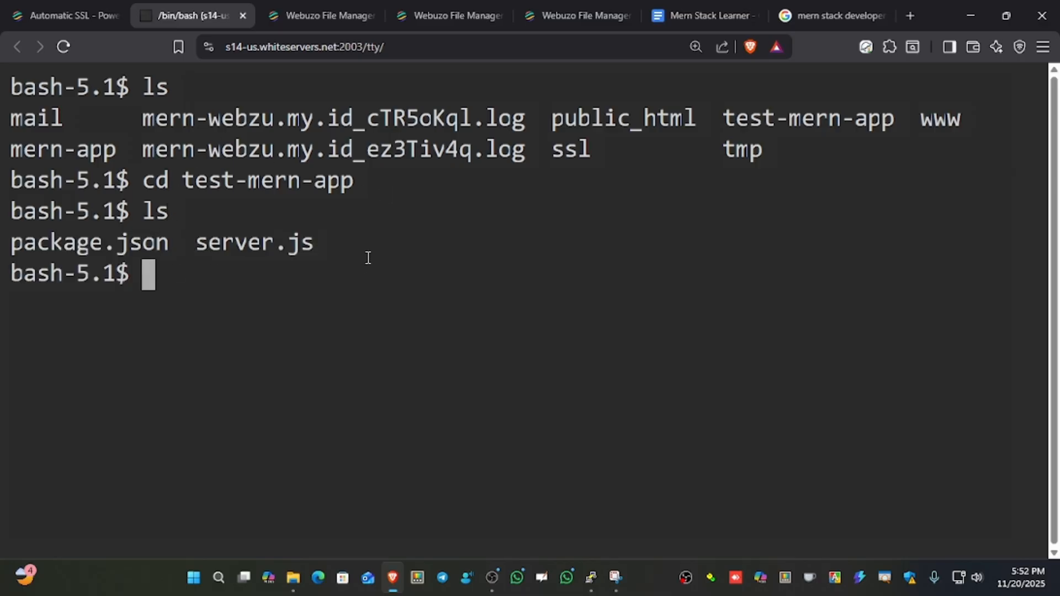
Search the Webuzo control panel for "node", open the node application form, and check its assigned port.
left_click(76, 22)
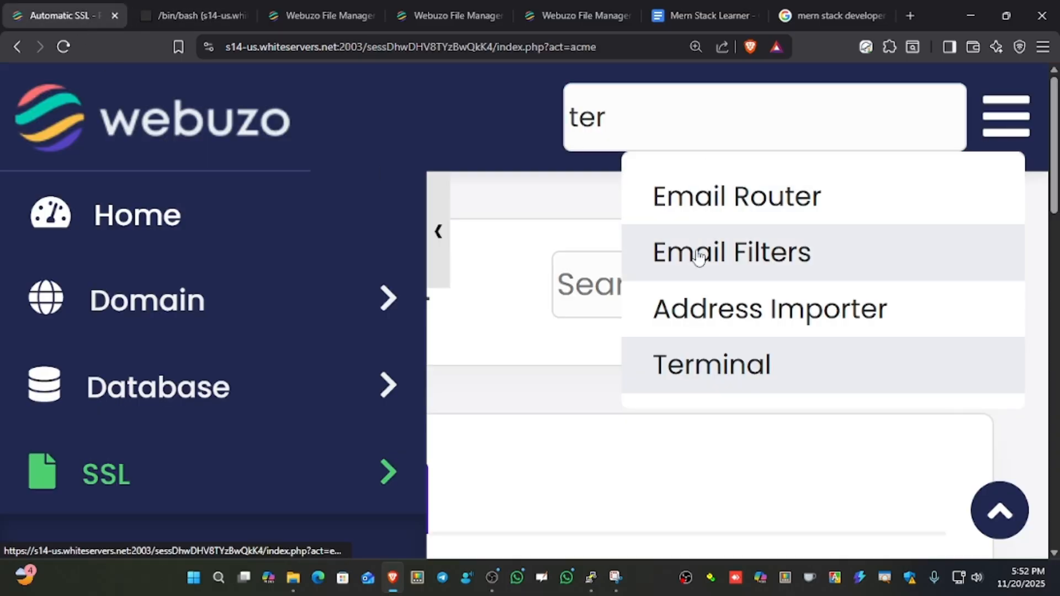
key("ctrl+minus")
key("ctrl+minus")
key("ctrl+minus")
key("ctrl+minus")
key("ctrl+minus")
key("ctrl+minus")
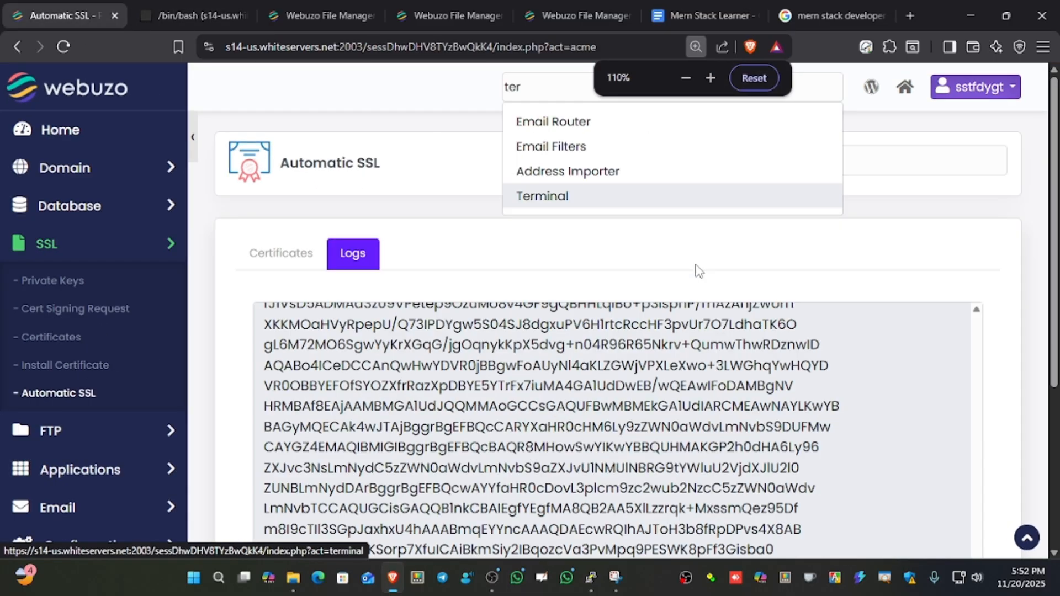
double_click(562, 86)
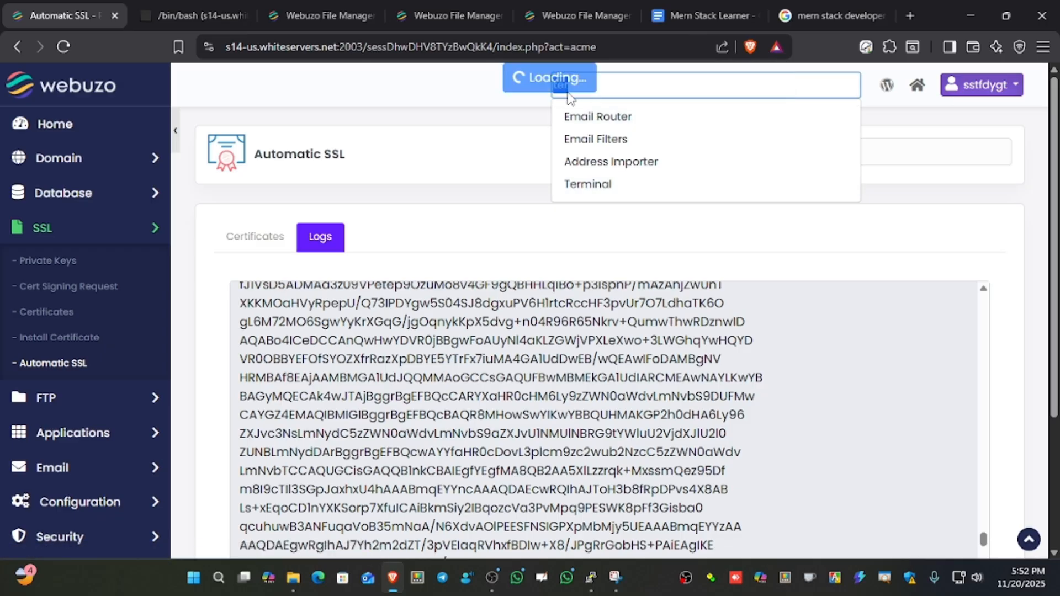
type("node")
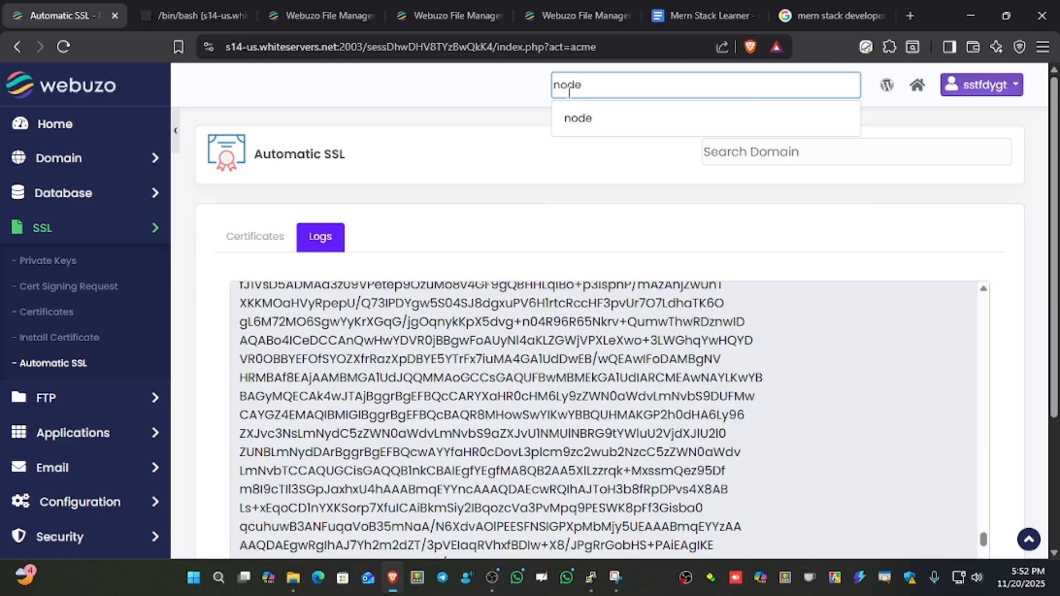
left_click(593, 124)
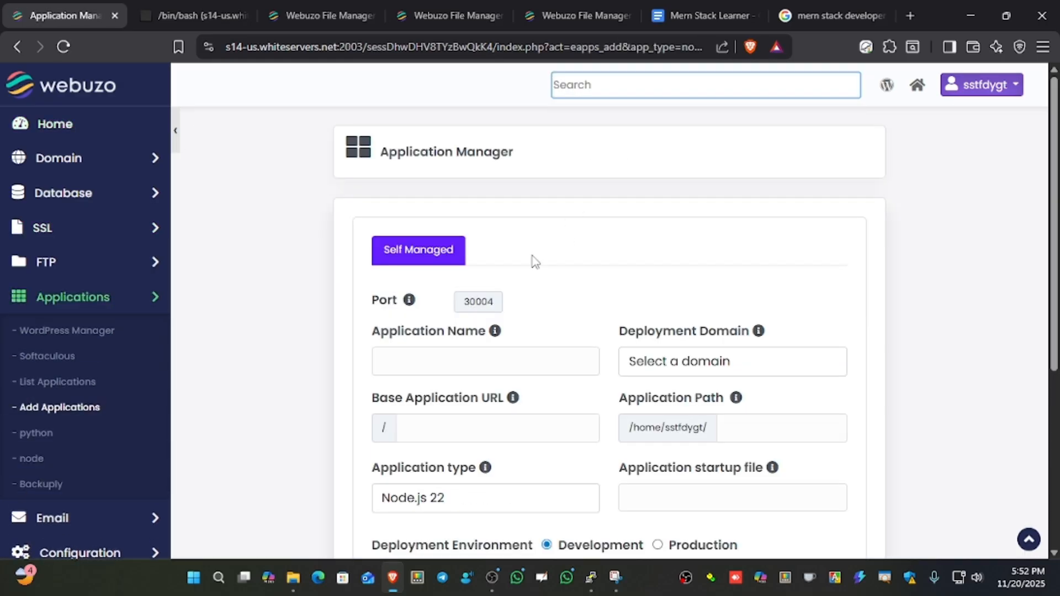
scroll(533, 261, "down", 1)
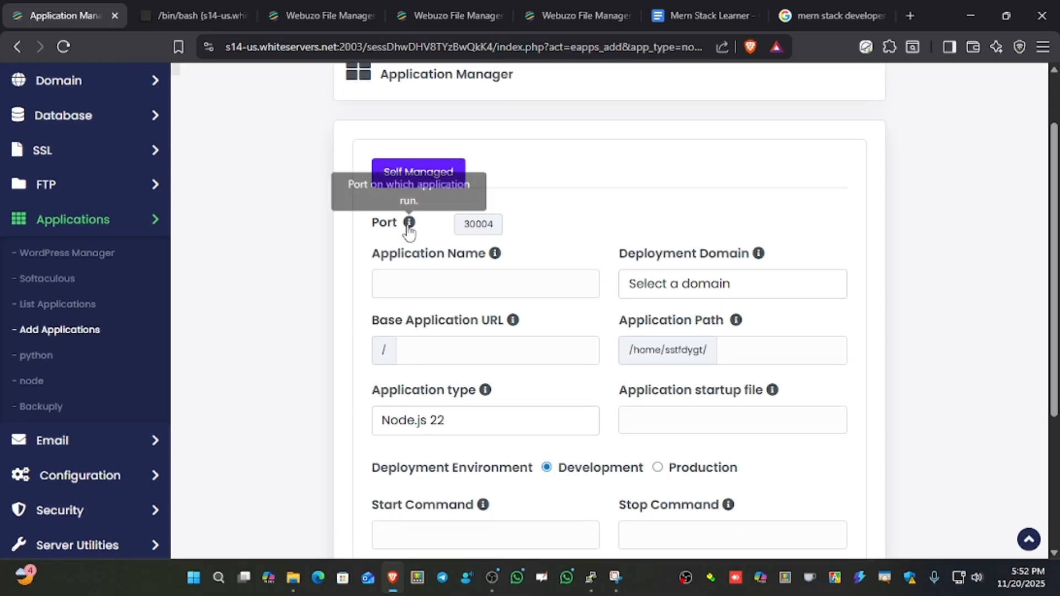
double_click(494, 225)
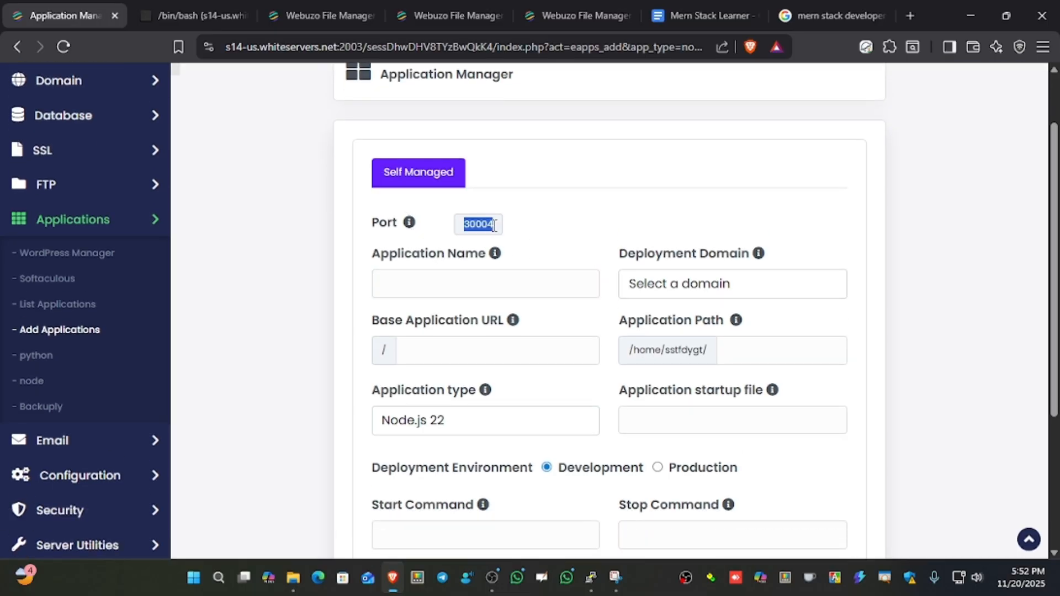
left_click(442, 270)
Reload the test-mern-app listing, open server.js in the TextArea editor, set the fallback PORT to 30004, then save and close it.
left_click(429, 15)
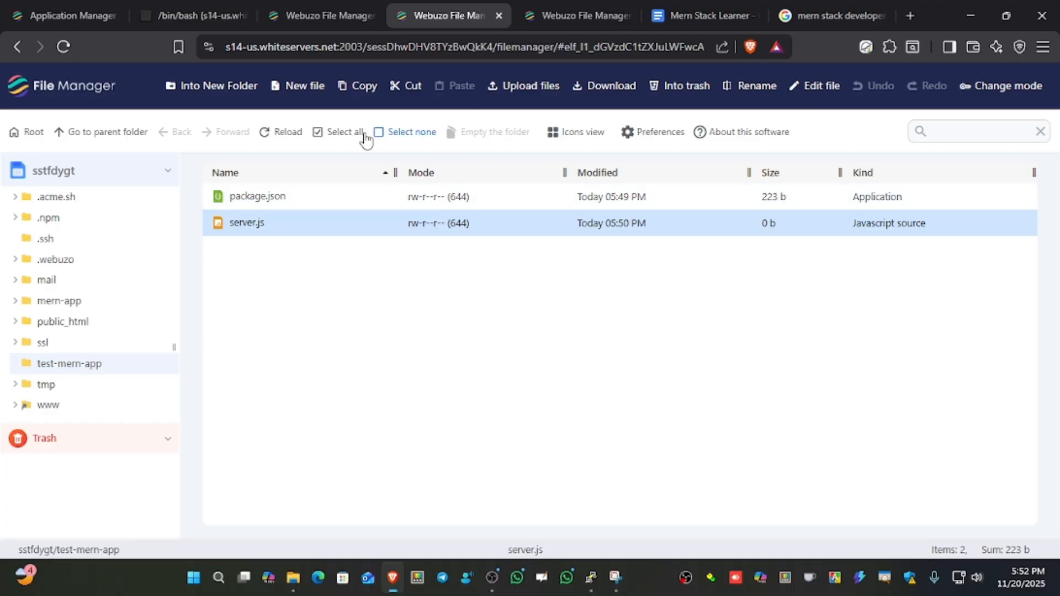
left_click(286, 136)
right_click(308, 223)
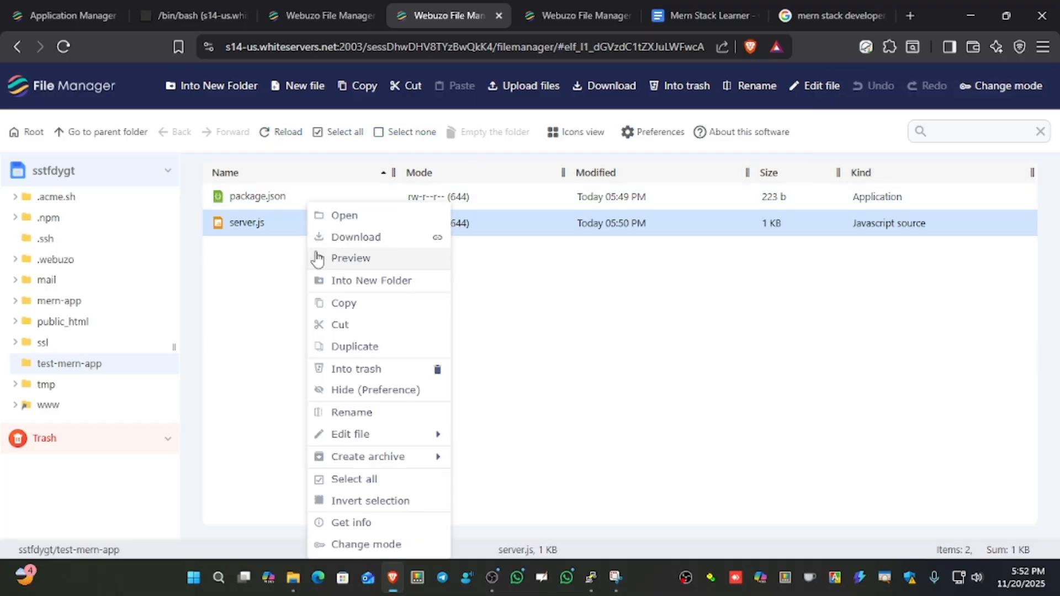
mouse_move(346, 434)
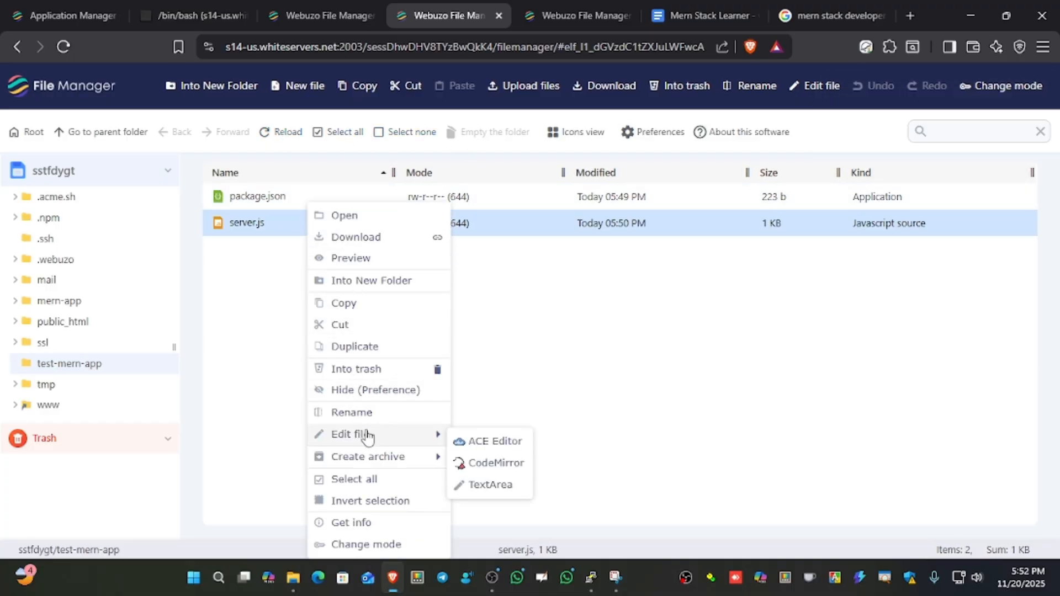
left_click(490, 484)
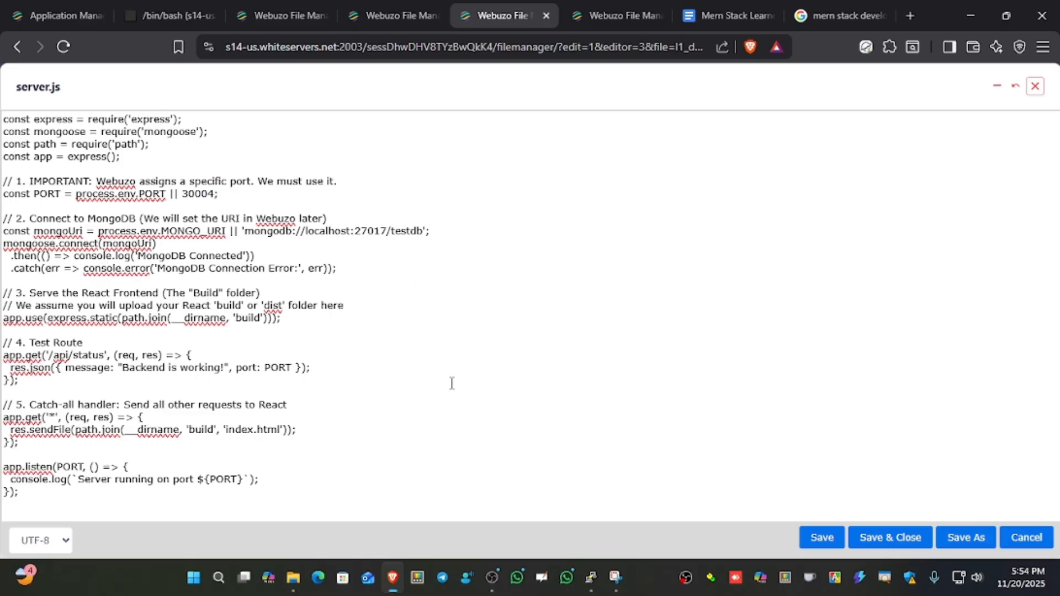
left_click(892, 539)
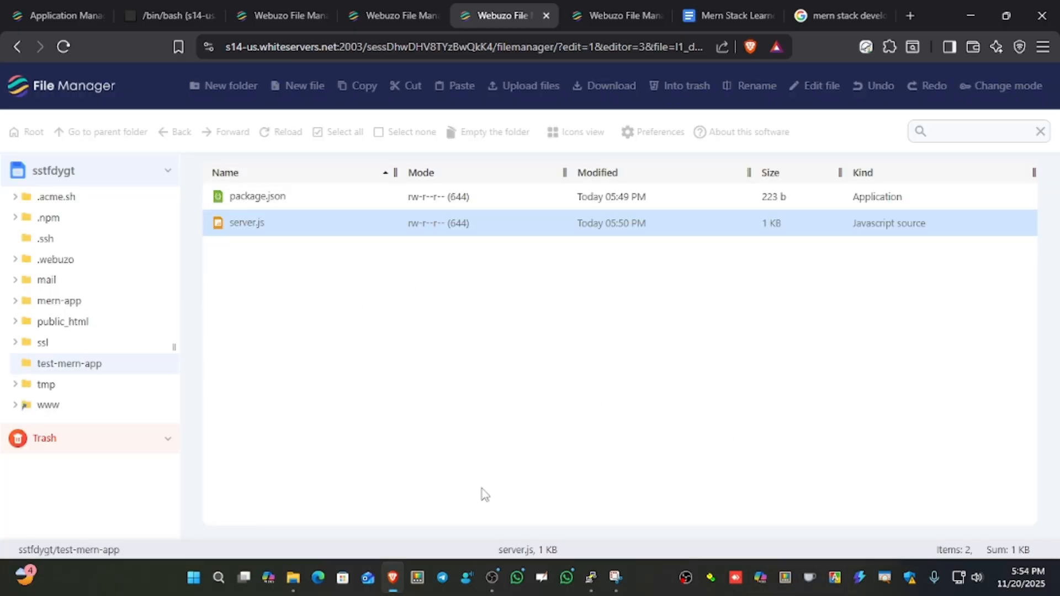
In the Application Manager form, name the application Test 2 and choose test.mern-webzu.my.id as the deployment domain.
left_click(282, 16)
left_click(155, 15)
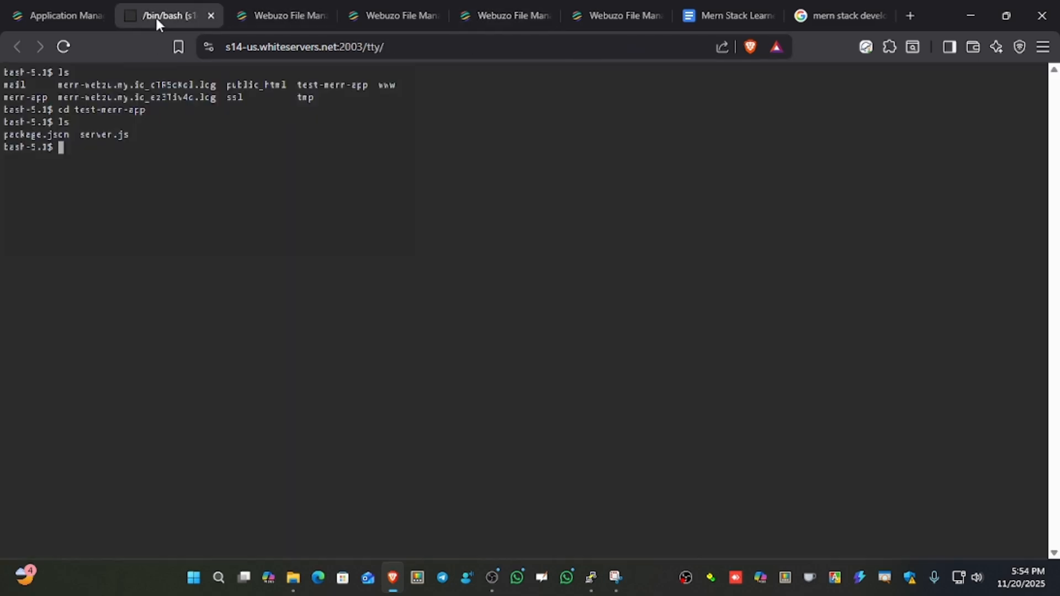
left_click(44, 12)
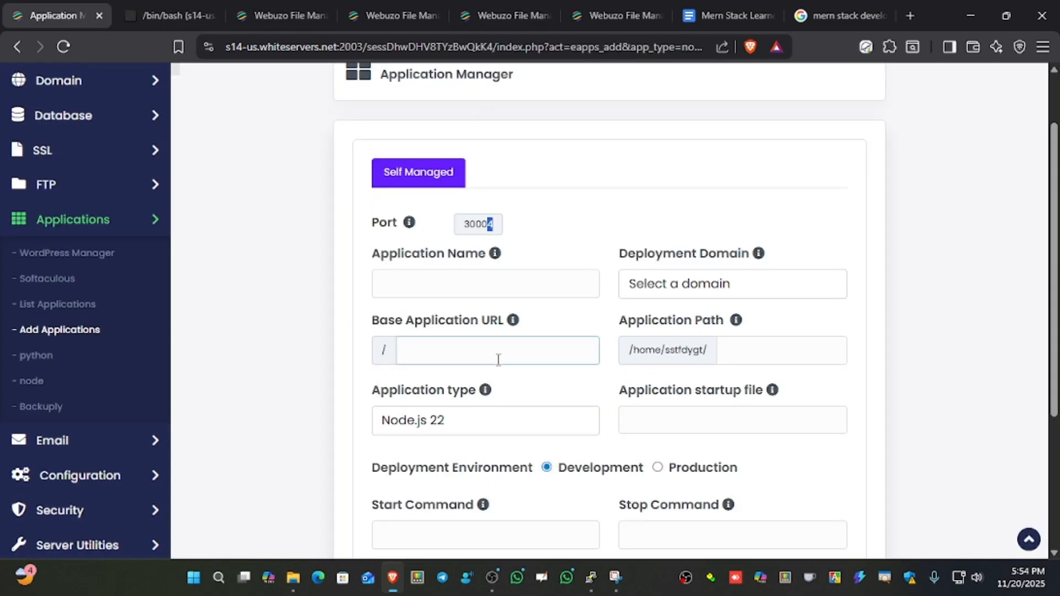
left_click(464, 287)
left_click(472, 327)
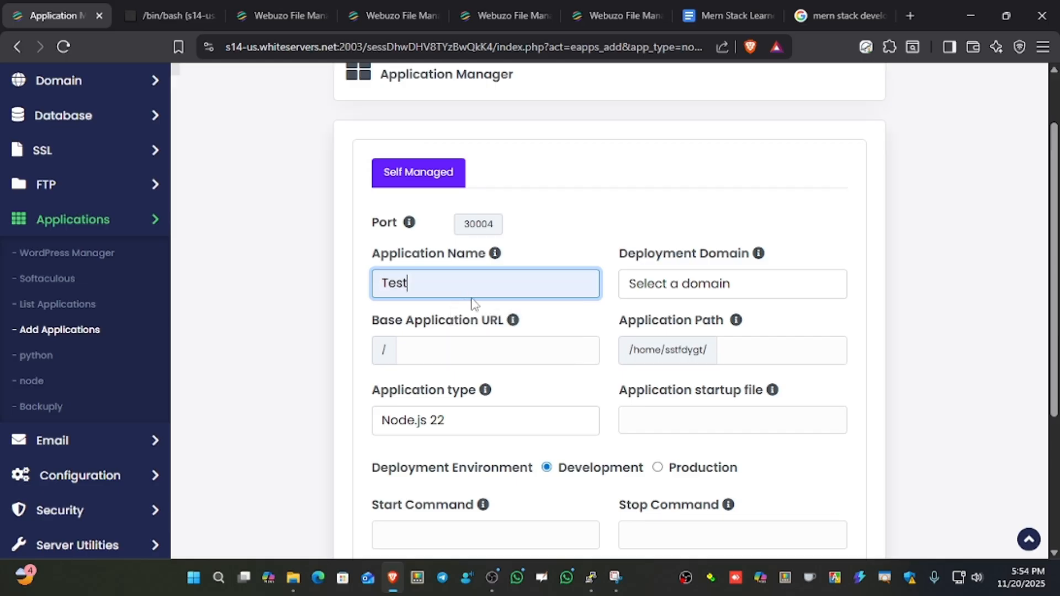
type("2")
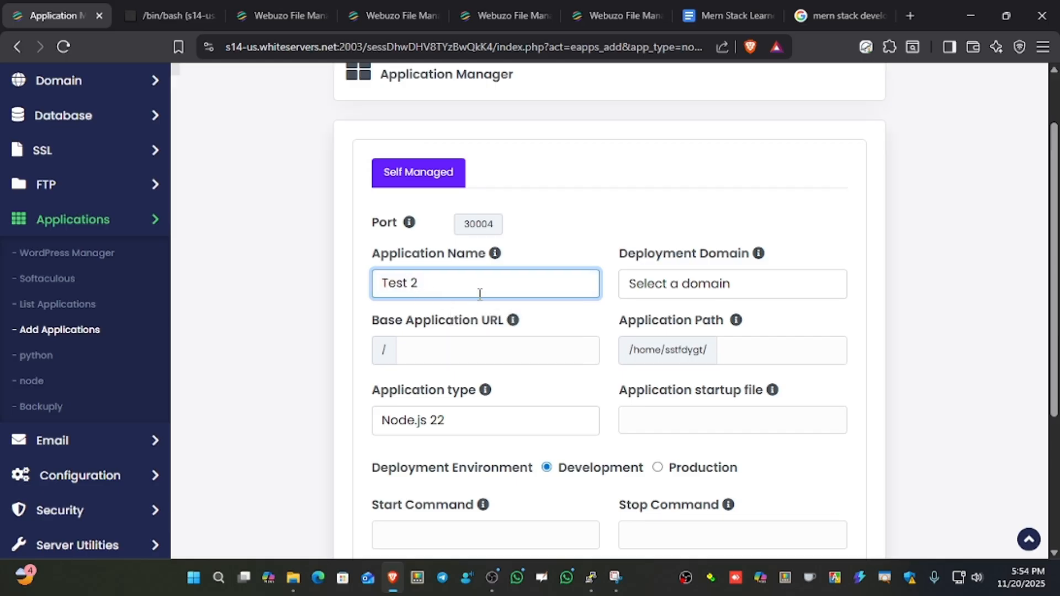
left_click(679, 292)
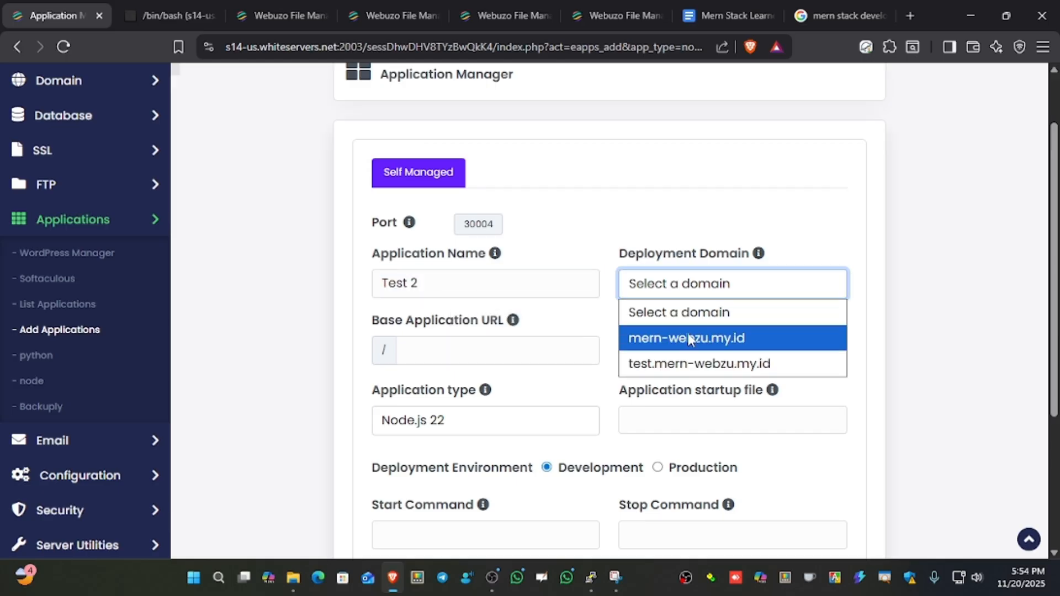
left_click(698, 367)
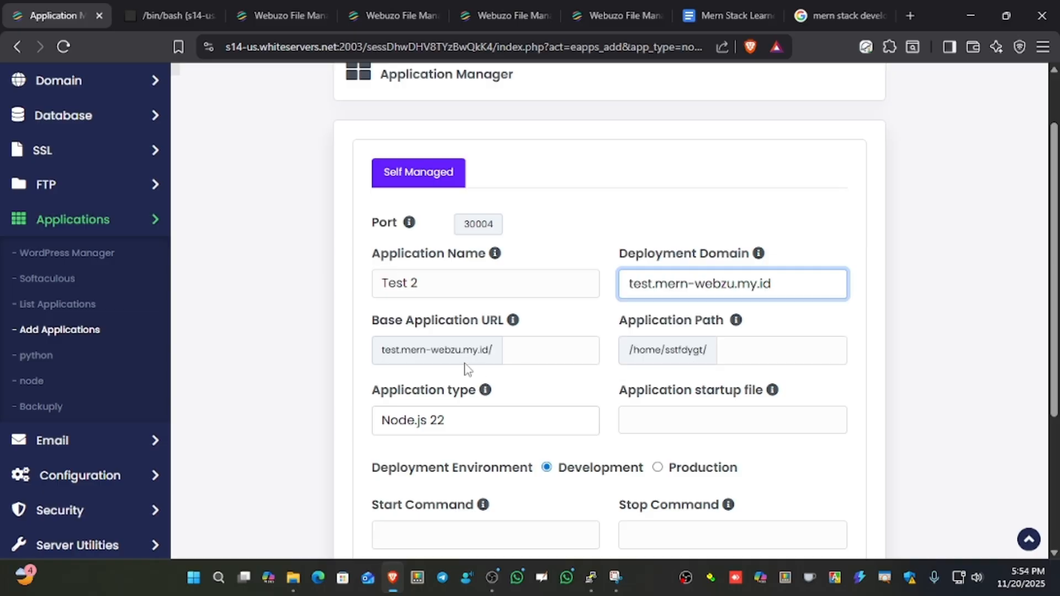
Set the application path to test-mern-app, reusing the folder name from the clipboard history.
scroll(608, 300, "down", 1)
left_click(743, 267)
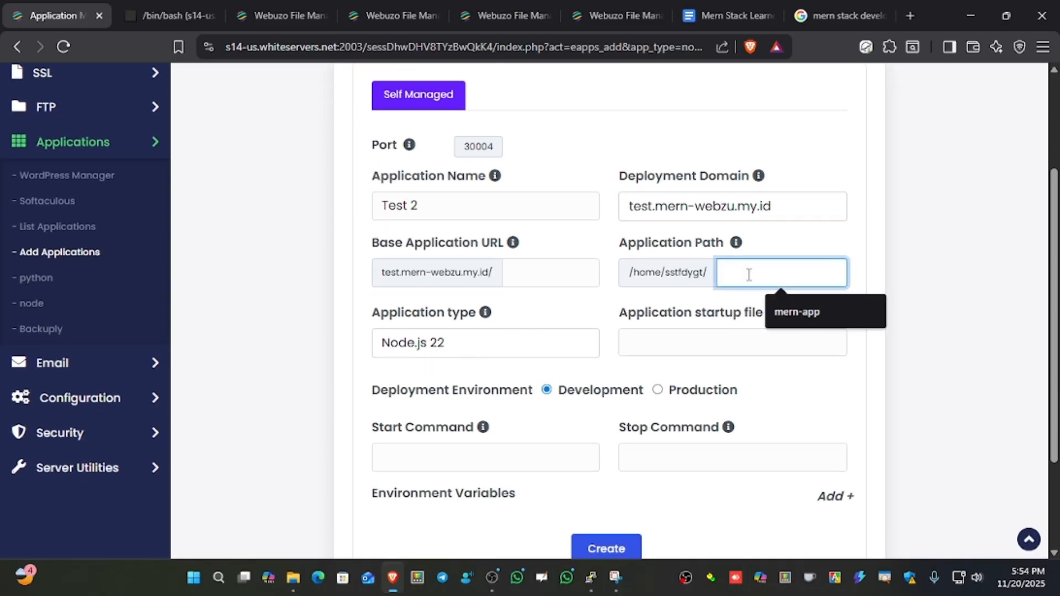
key("super+v")
scroll(800, 414, "up", 1)
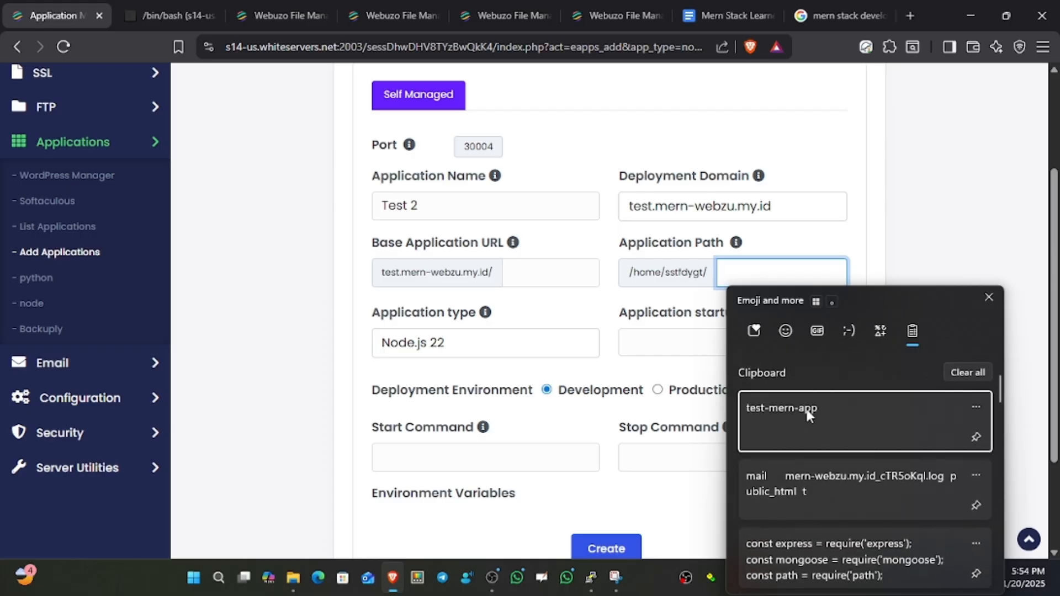
left_click(803, 412)
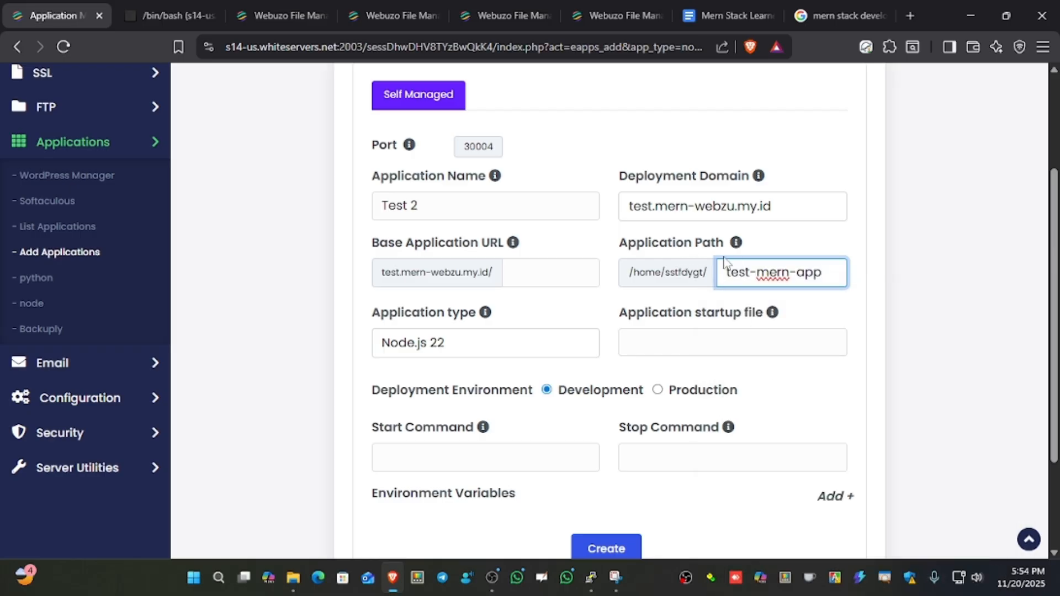
double_click(798, 278)
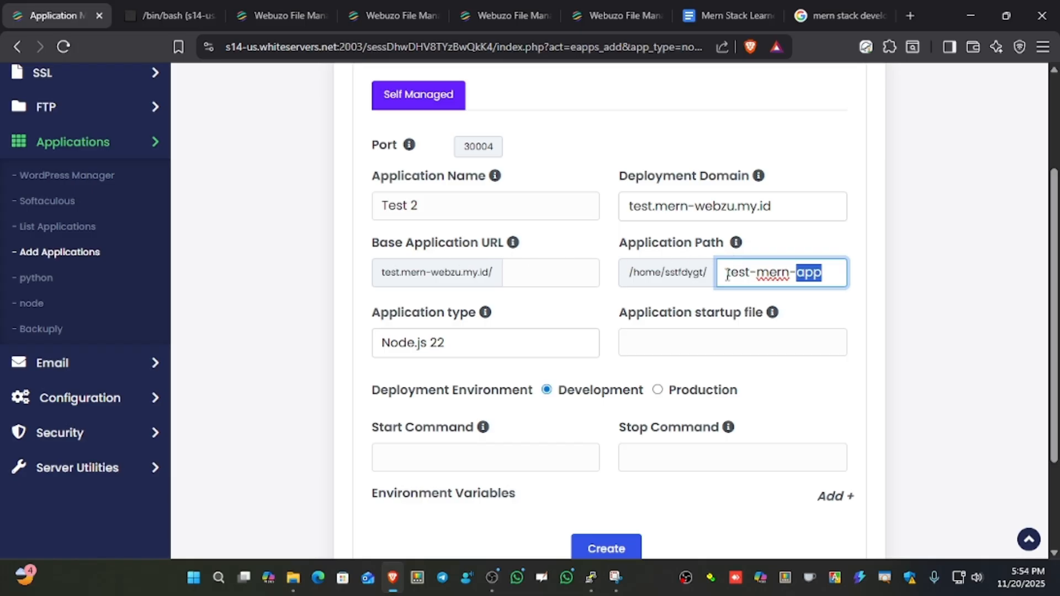
mouse_move(724, 277)
left_mouse_down()
mouse_move(829, 270)
mouse_move(719, 287)
left_mouse_up()
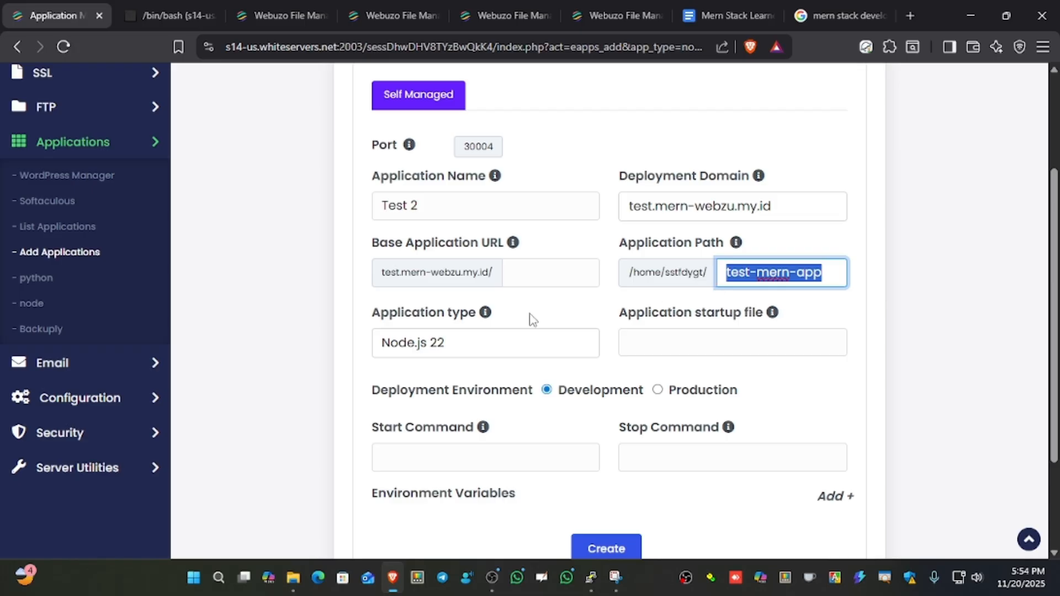
Choose Node.js 22 as the application type and set the application startup file to server.js.
left_click(435, 352)
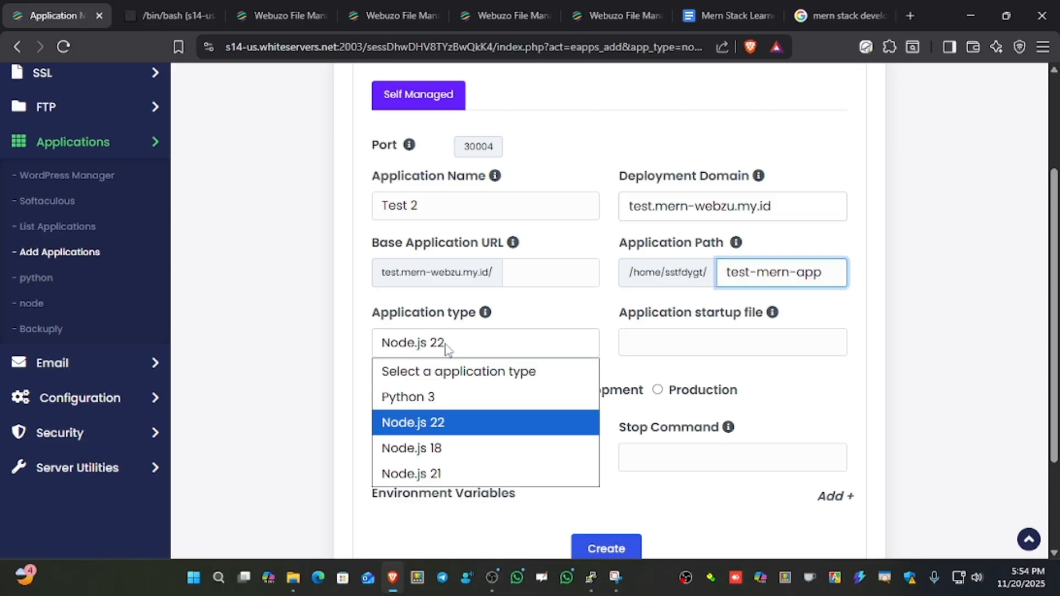
left_click(439, 423)
scroll(607, 324, "down", 1)
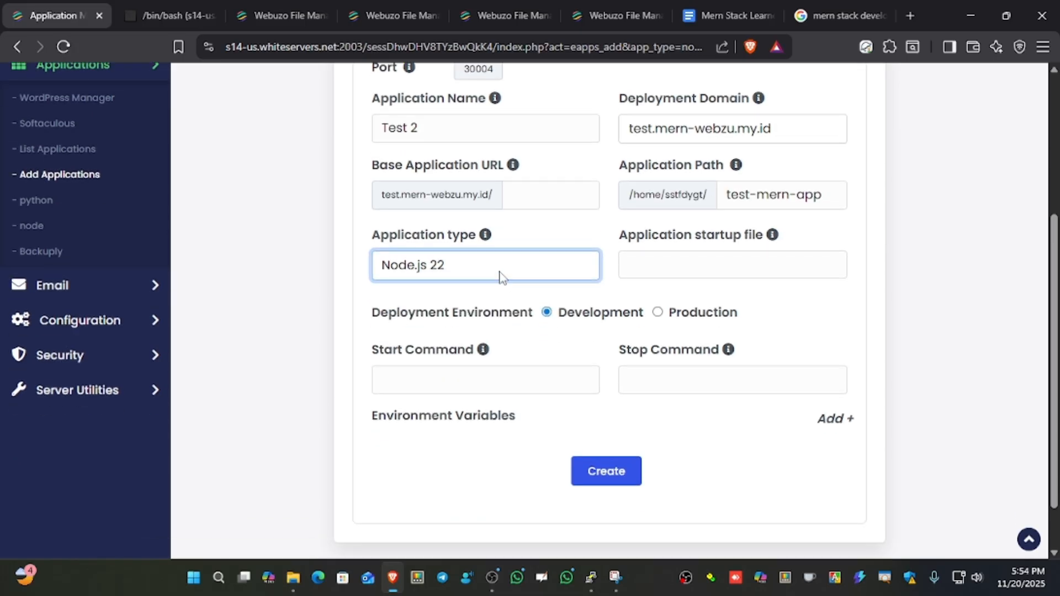
left_click(688, 260)
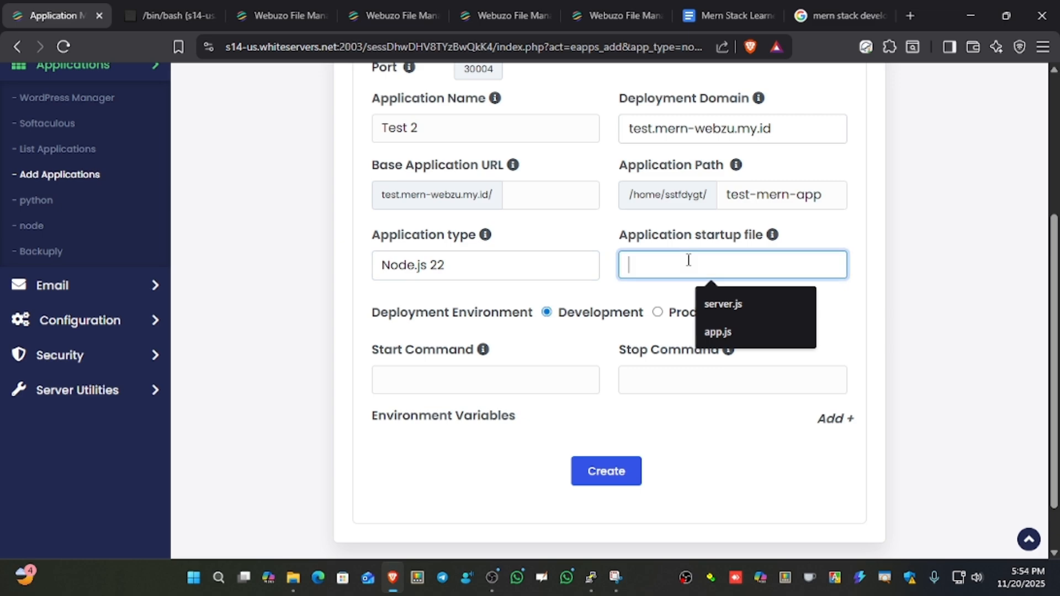
left_click(723, 298)
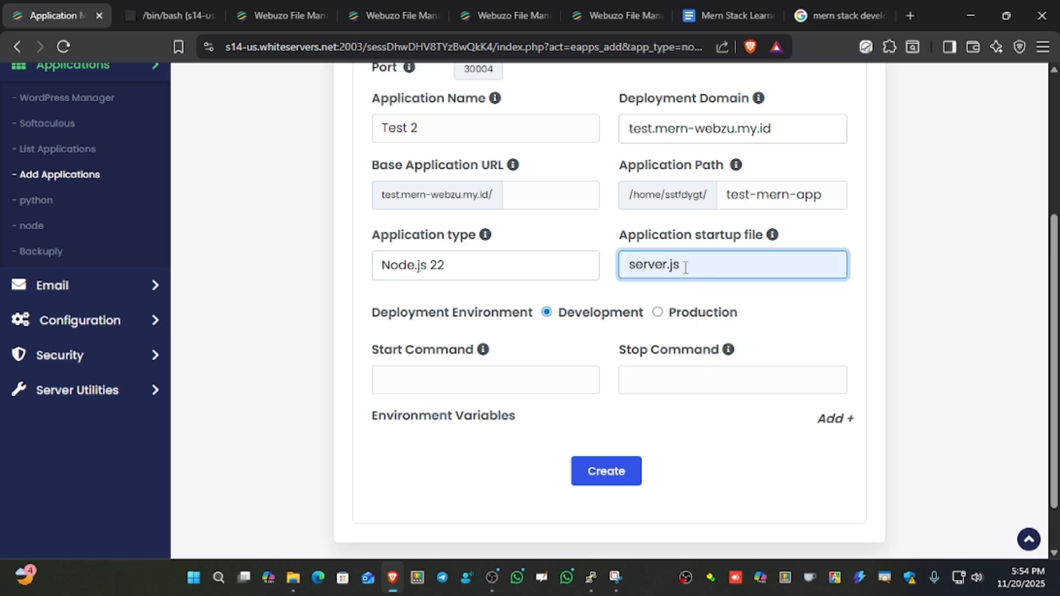
Set the application's start command to npm start and its stop command to npm stop.
left_click(490, 384)
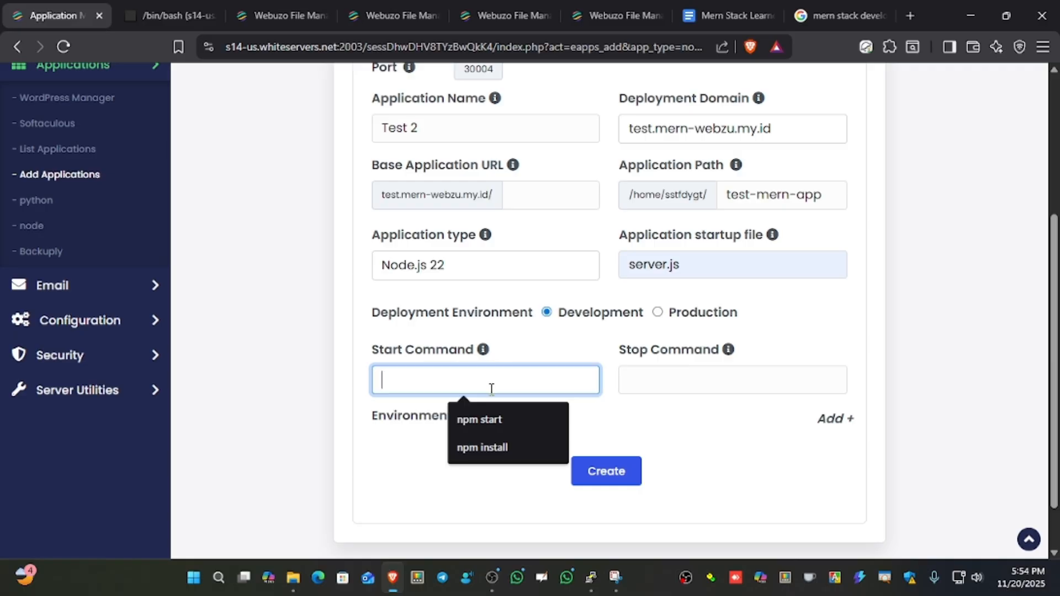
left_click(479, 420)
left_click(657, 379)
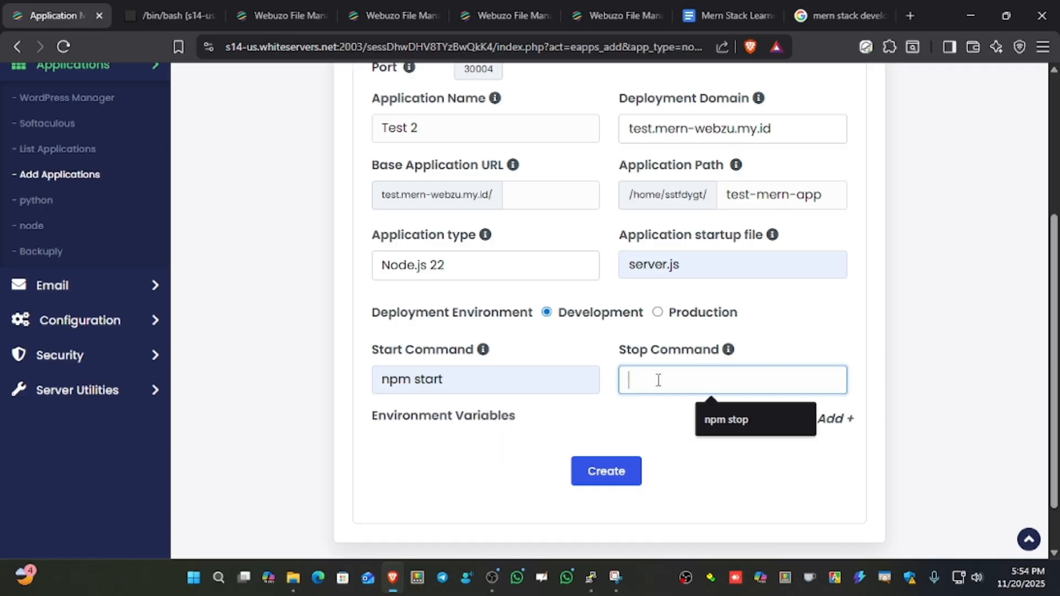
left_click(723, 418)
Review the completed form, create the Test 2 application, and acknowledge the confirmation dialog.
scroll(570, 421, "down", 1)
scroll(499, 402, "up", 2)
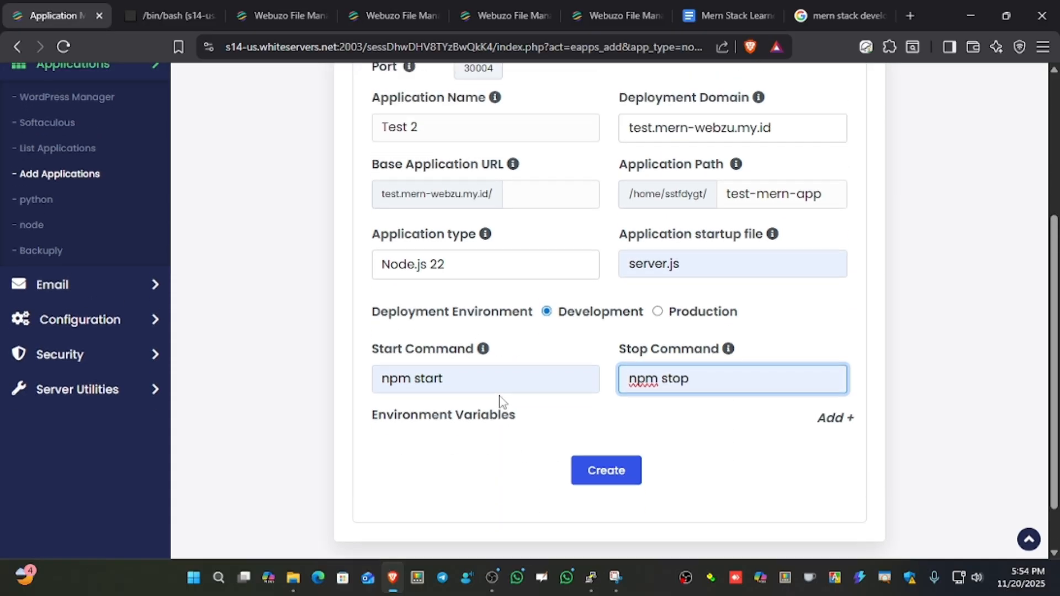
scroll(313, 348, "up", 3)
scroll(307, 355, "down", 5)
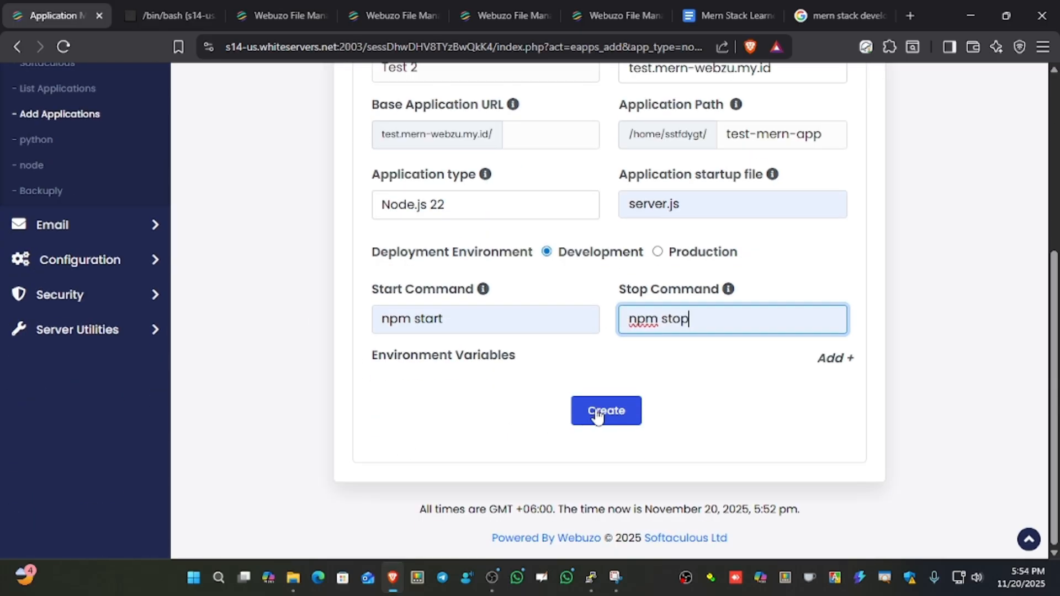
left_click(604, 412)
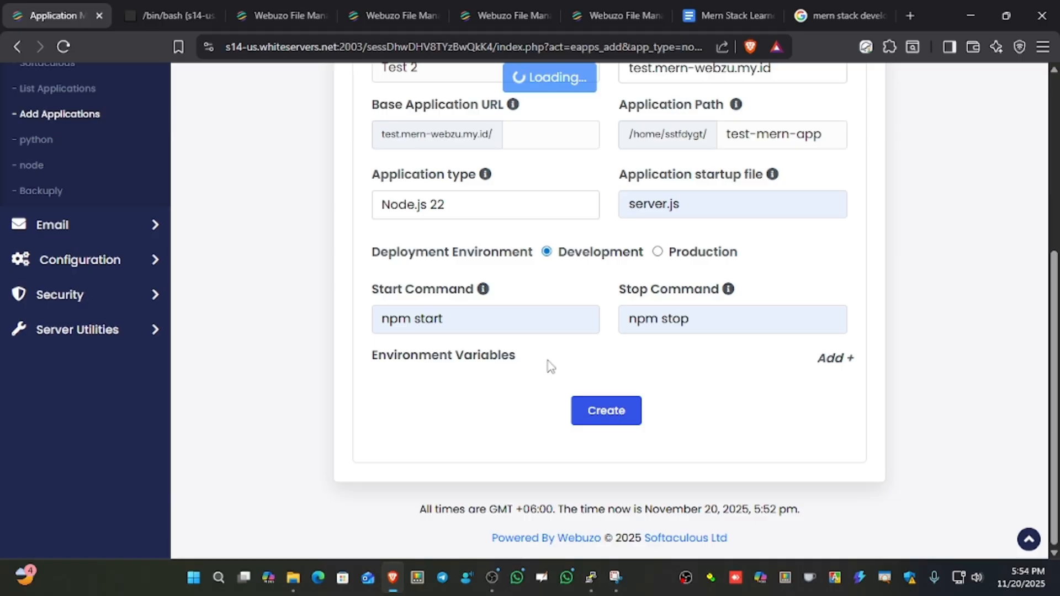
scroll(545, 366, "up", 5)
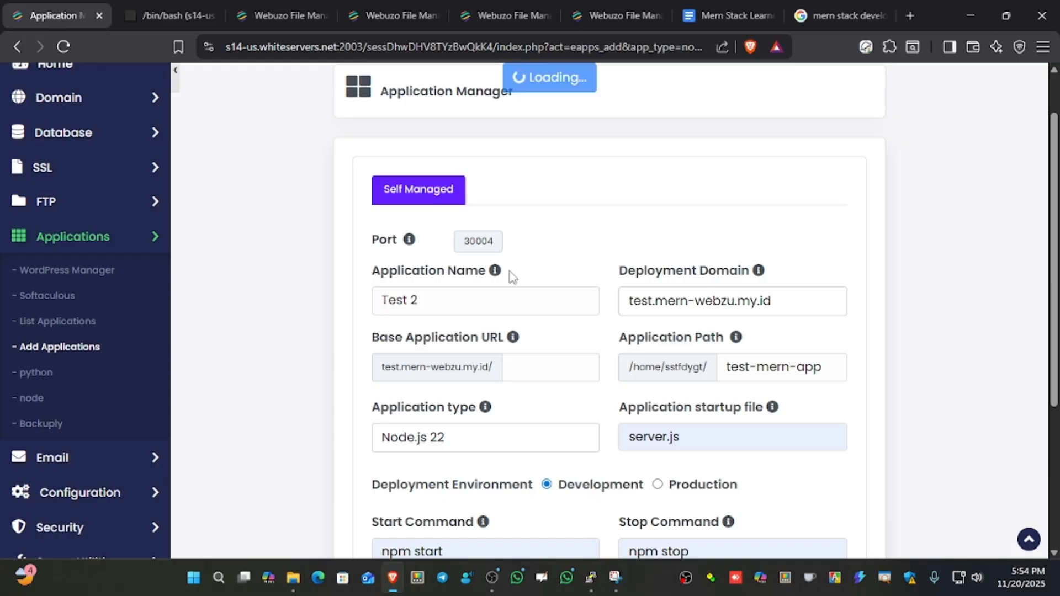
scroll(471, 308, "up", 1)
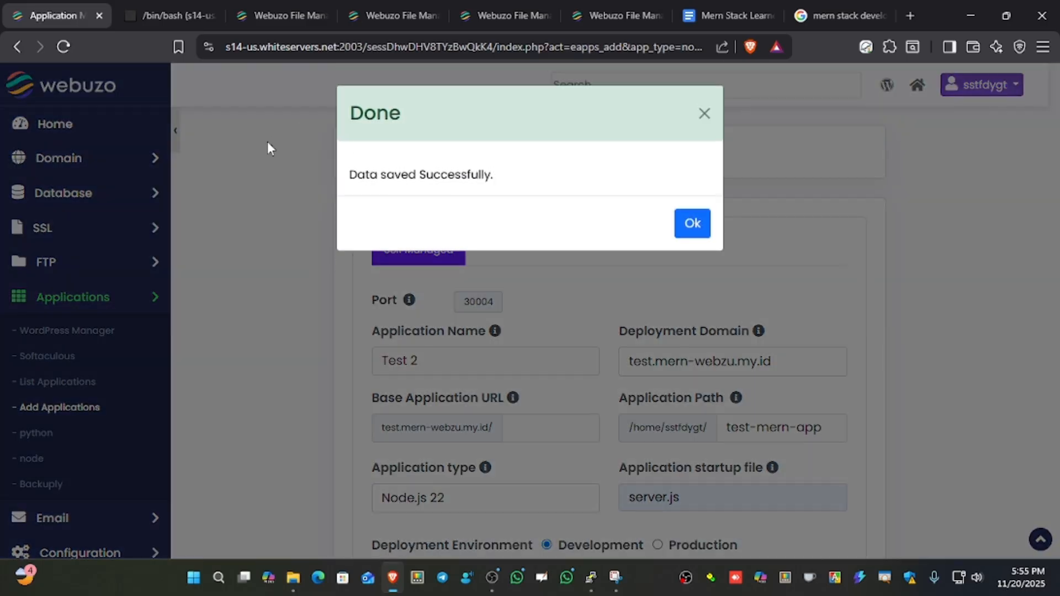
left_click(690, 224)
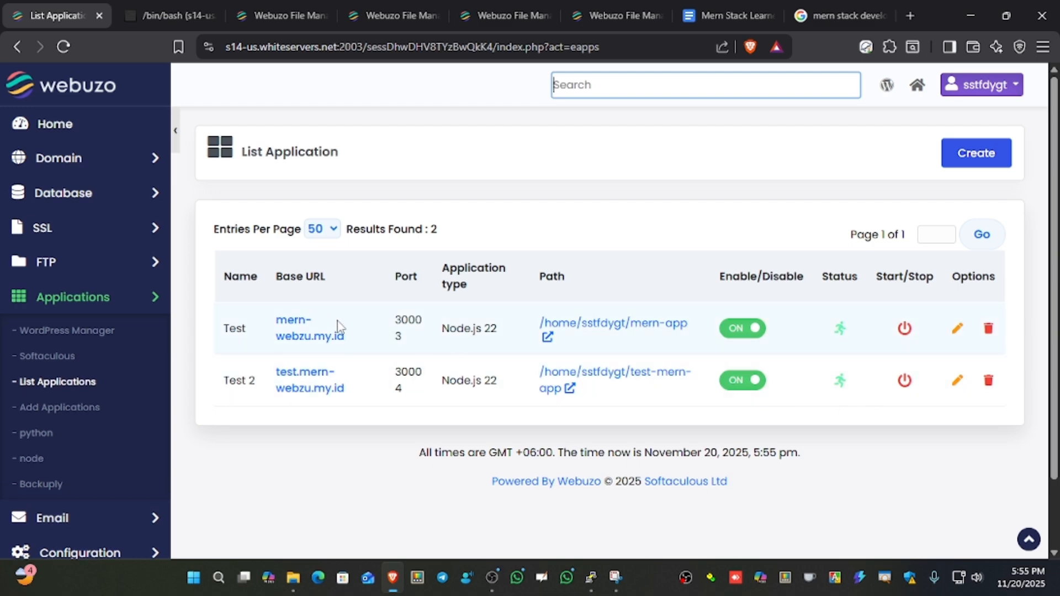
Check the port of the existing Test application, view its site at mern-webzu.my.id, and close that page.
left_click_drag(395, 320, 409, 345)
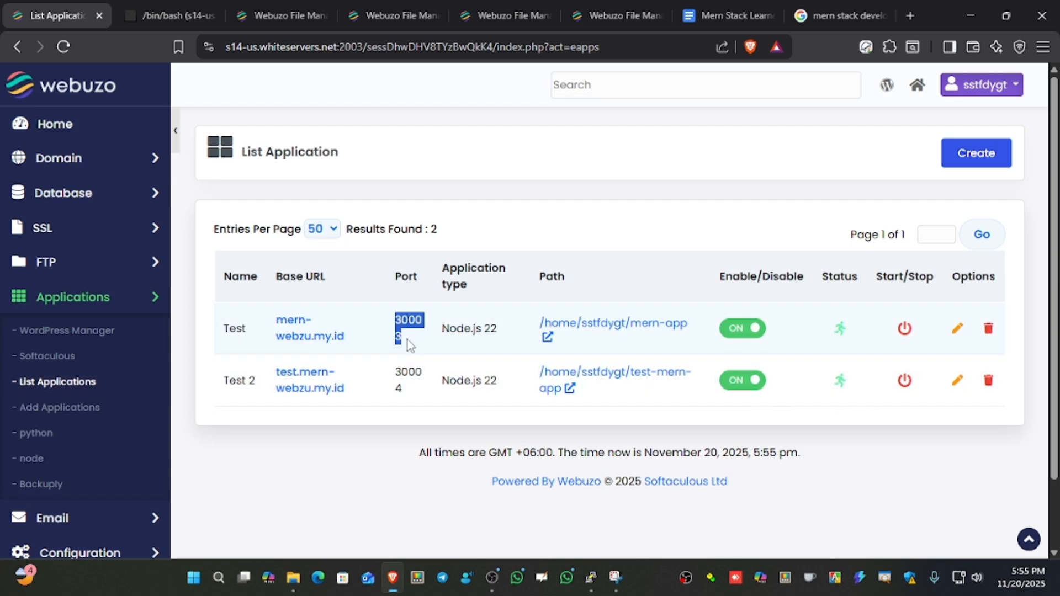
left_click(307, 336)
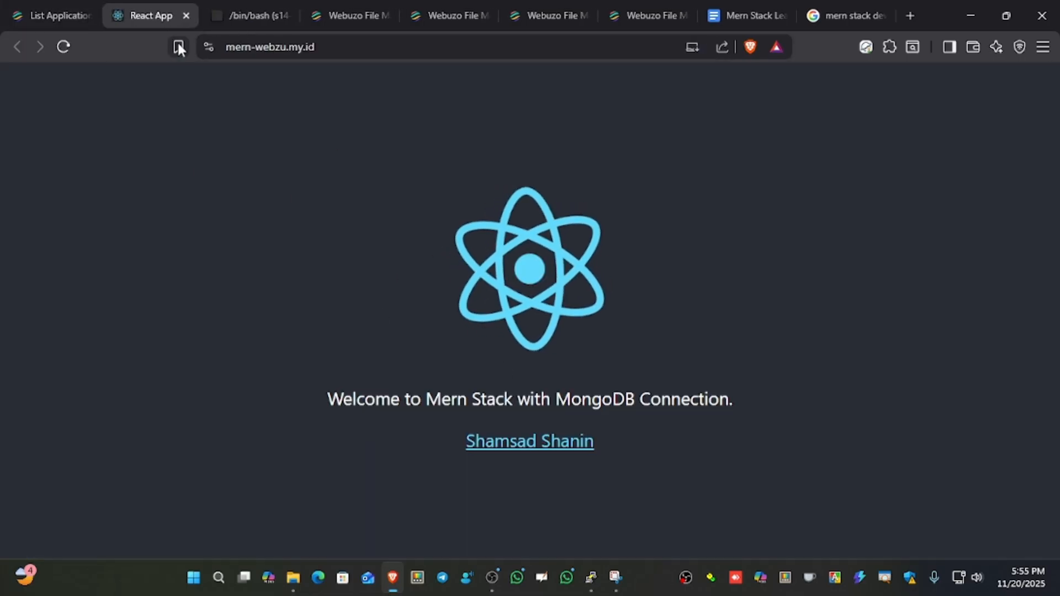
left_click_drag(614, 399, 698, 400)
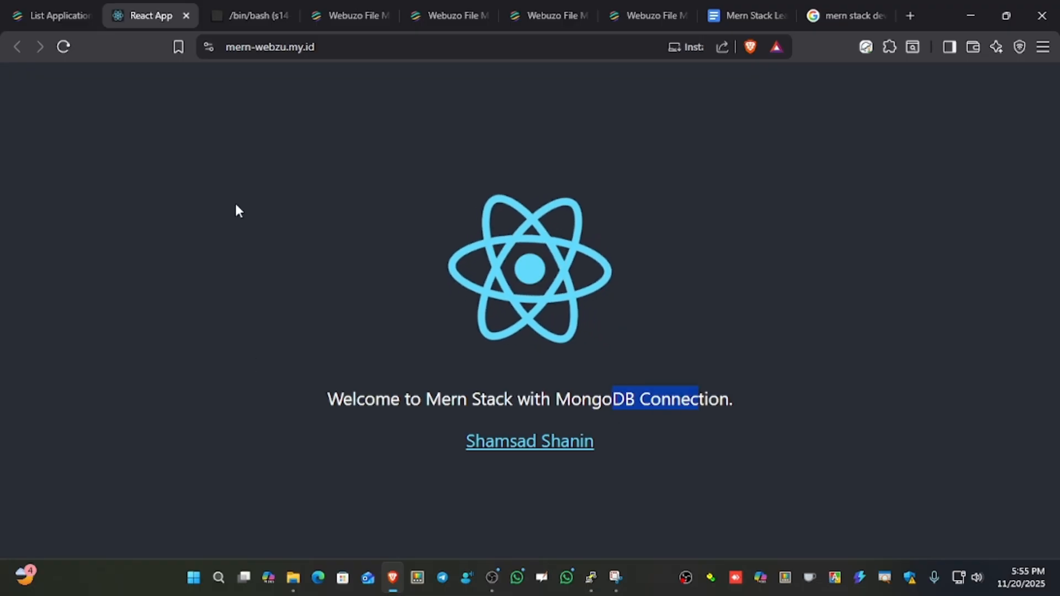
left_click(187, 15)
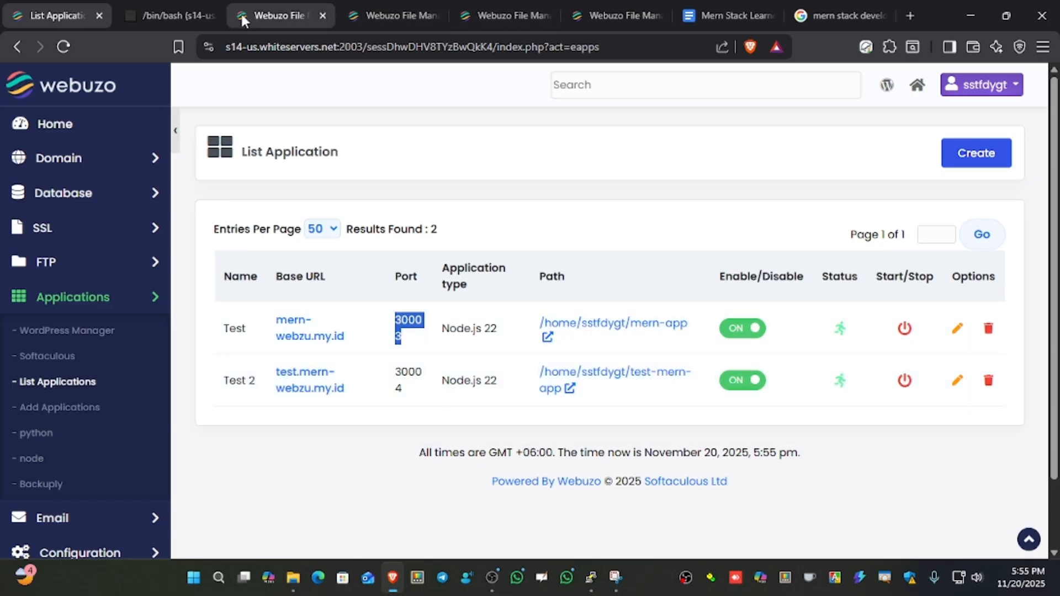
Switch to the bash terminal and list the test-mern-app folder again with ls to check for node_modules.
left_click(262, 14)
left_click(177, 14)
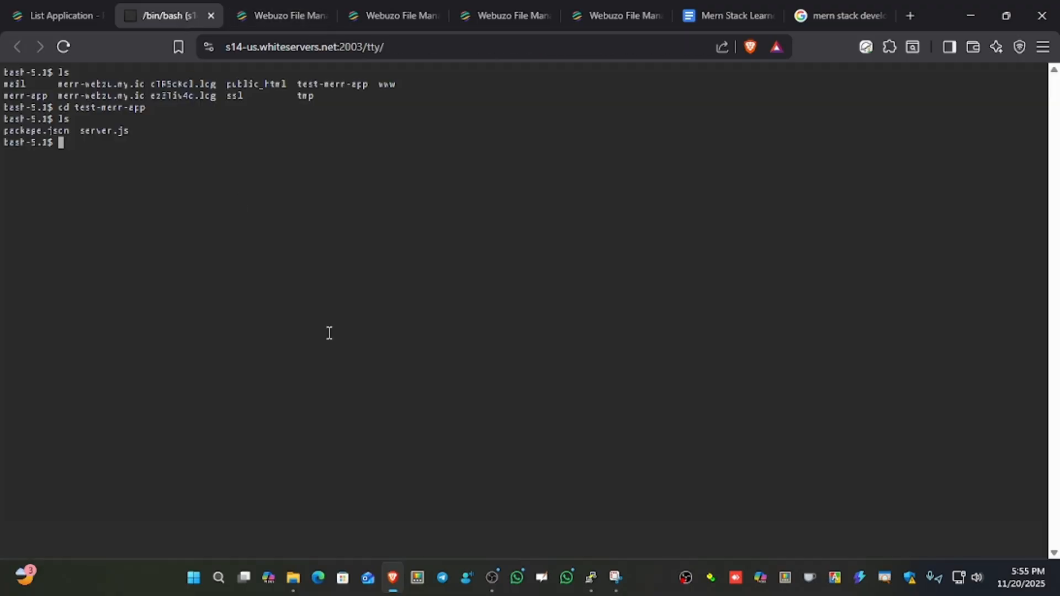
key("ctrl+plus")
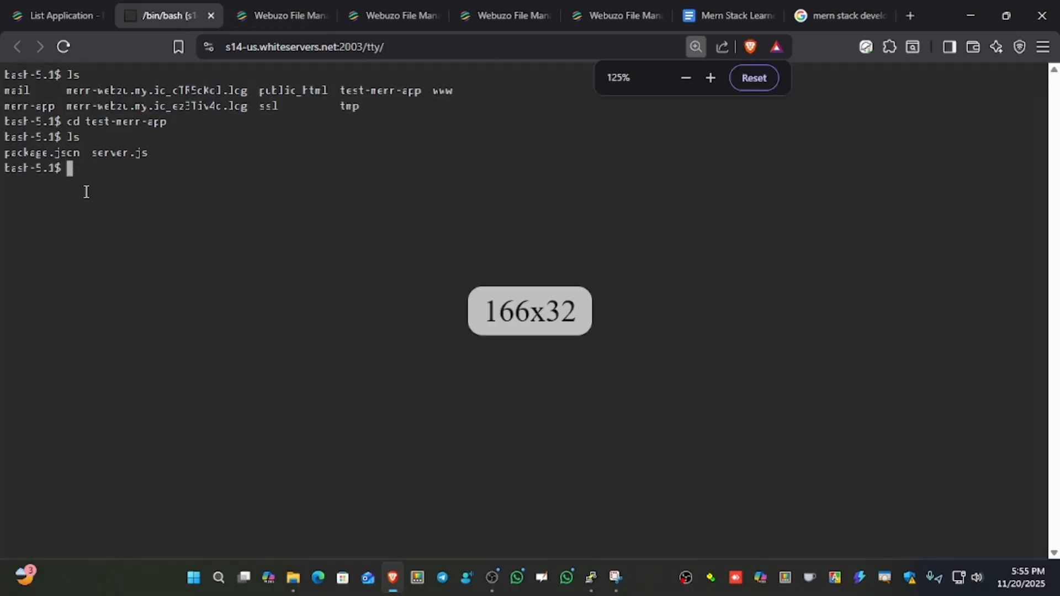
key("ctrl+plus")
key("ctrl+plus")
key("ctrl+plus")
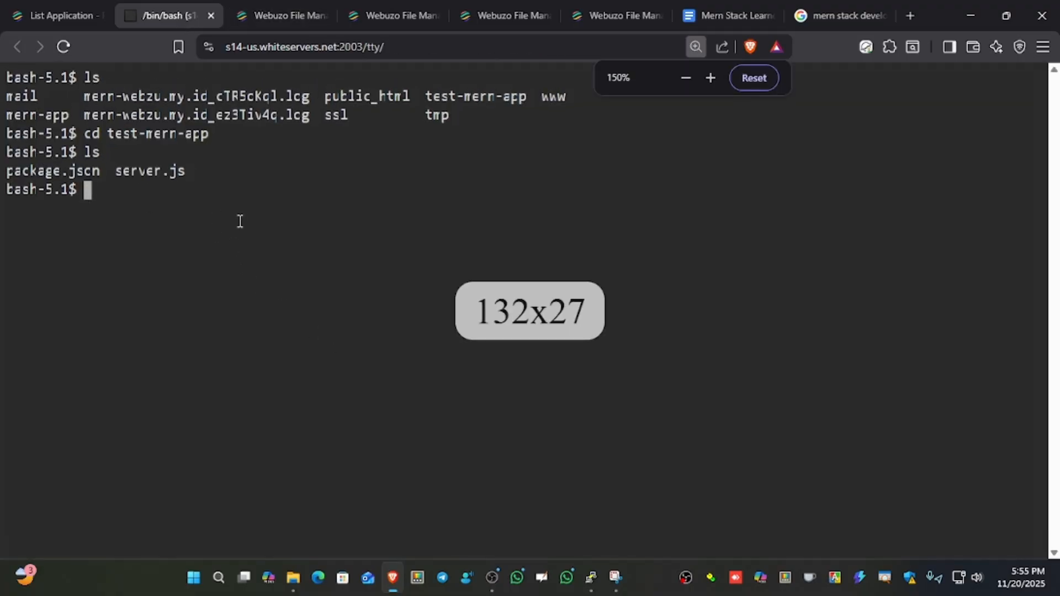
type("ls")
key("Return")
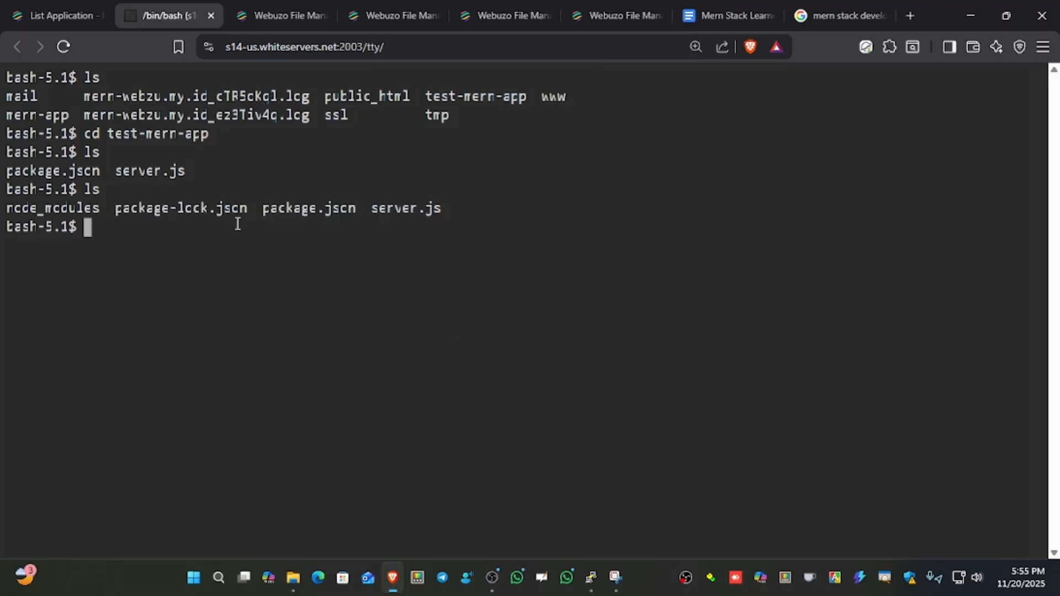
key("ctrl+plus")
key("ctrl+plus")
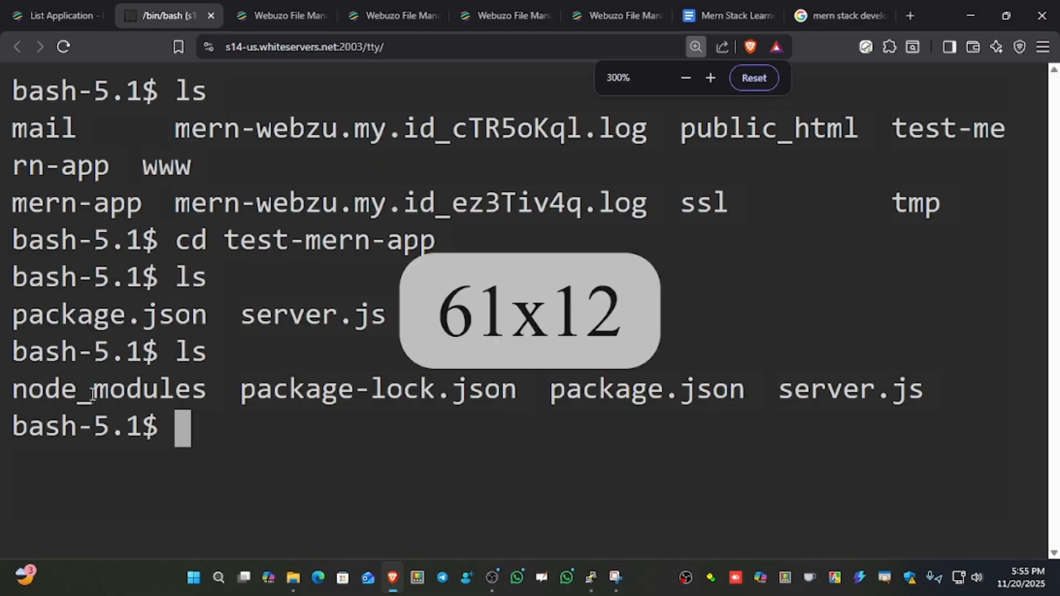
double_click(92, 395)
left_click(196, 438)
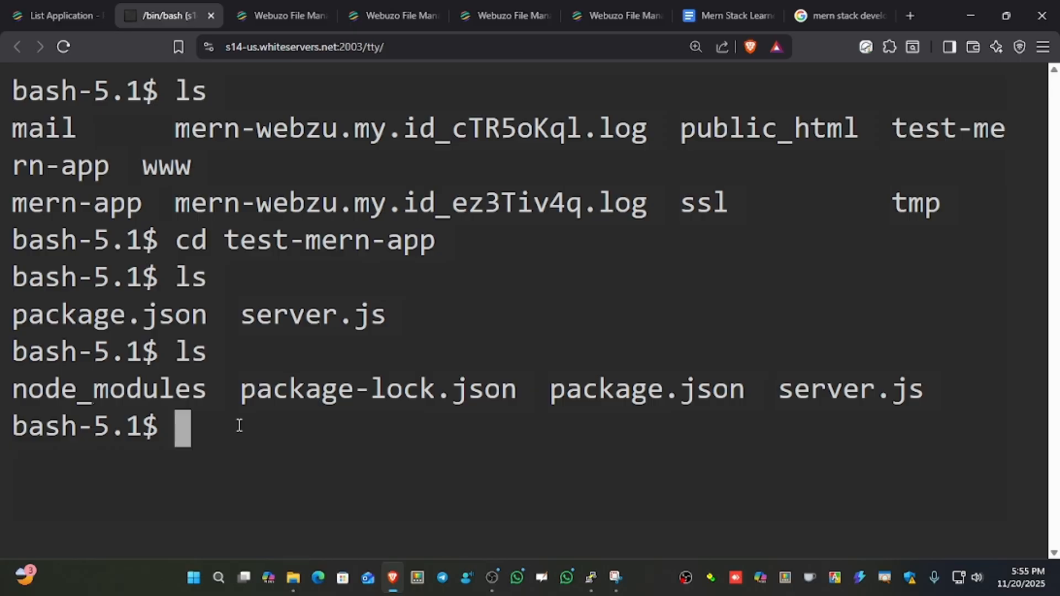
type("cd")
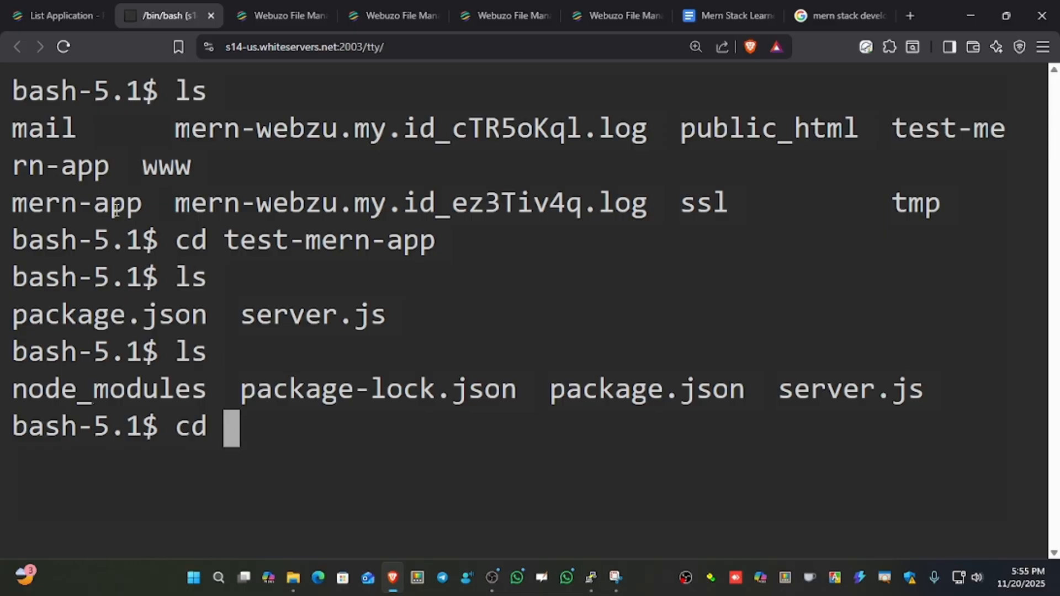
key("BackSpace")
key("BackSpace")
key("BackSpace")
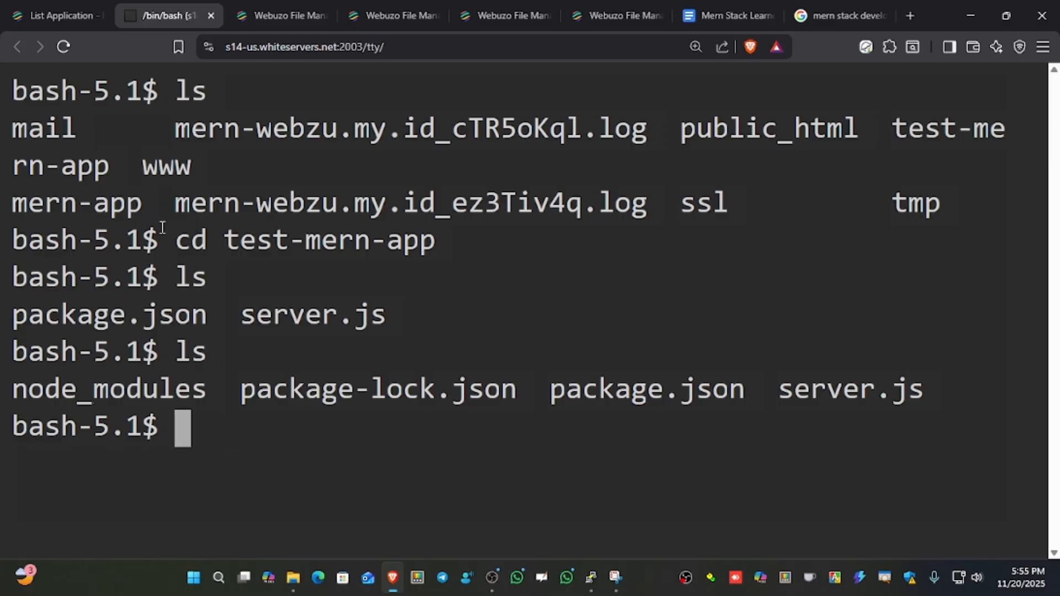
Return to the home directory with cd and list its contents with ls.
type("cd")
key("Return")
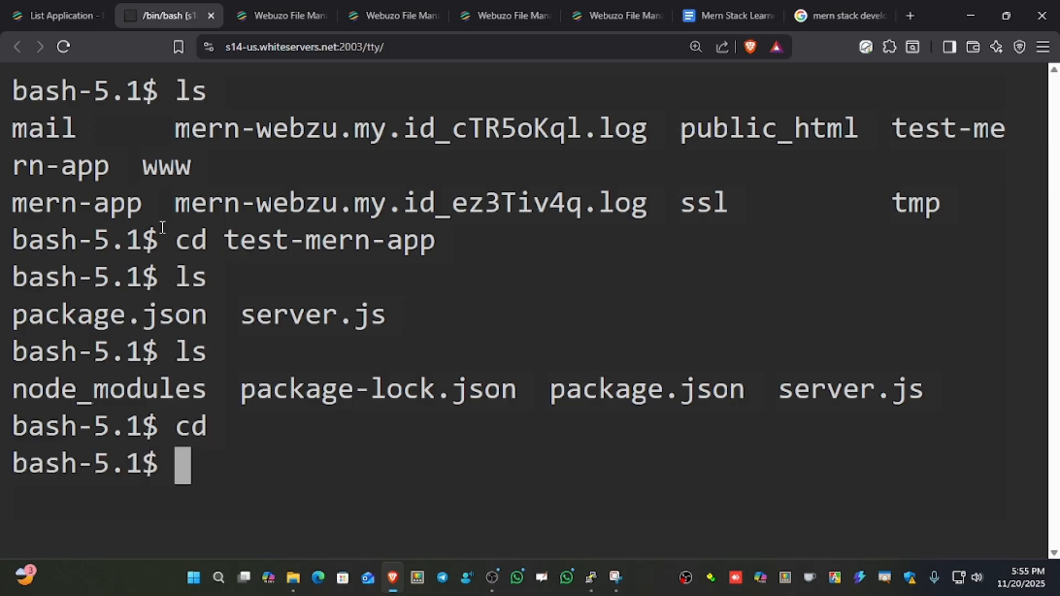
type("ls")
key("Return")
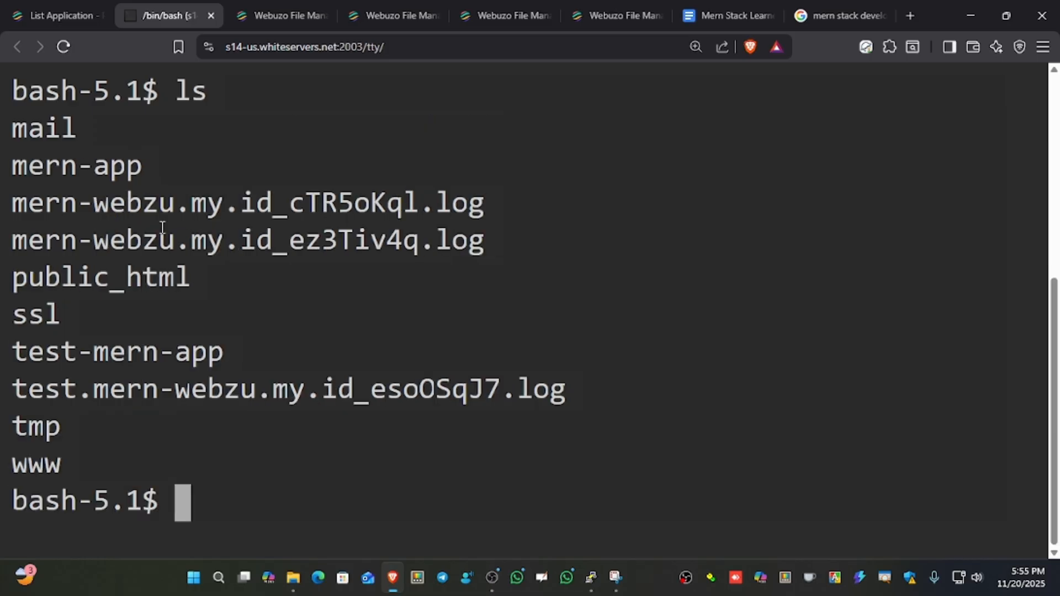
Change back into the application folder with cd test-mern-app.
type("cd")
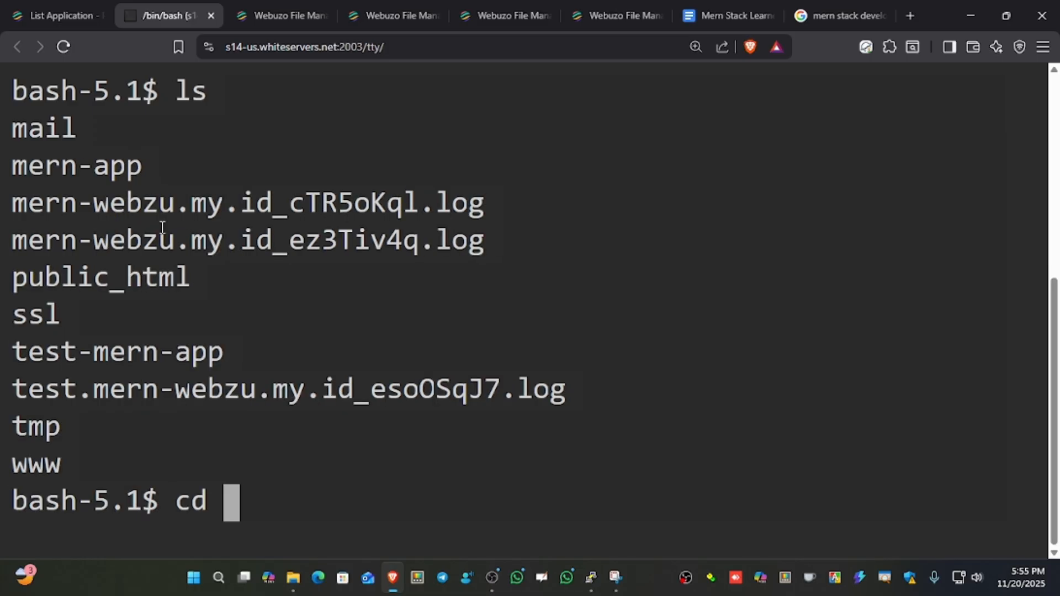
type(" test")
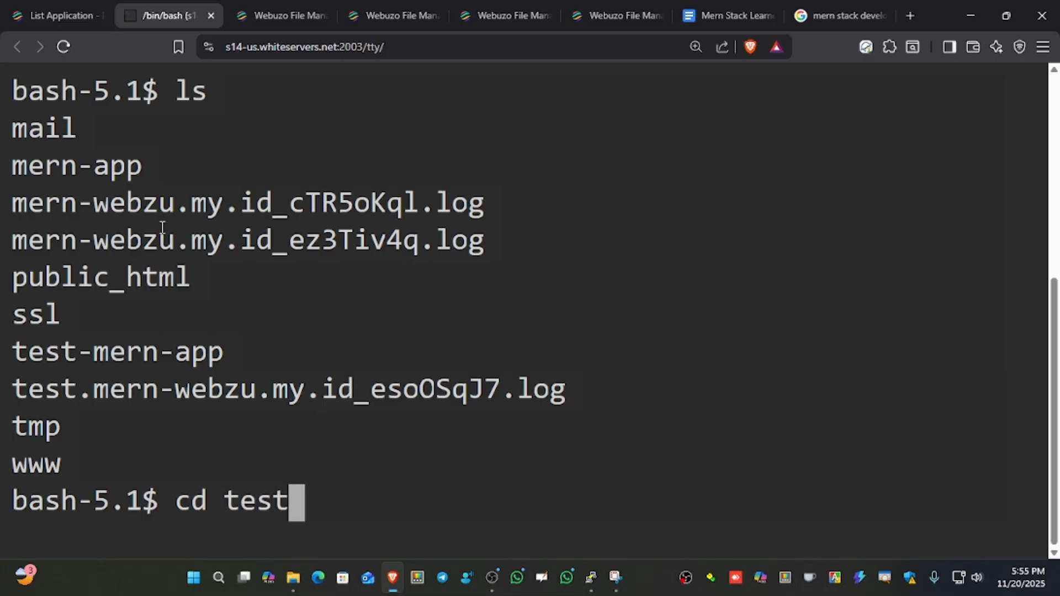
type("-mern")
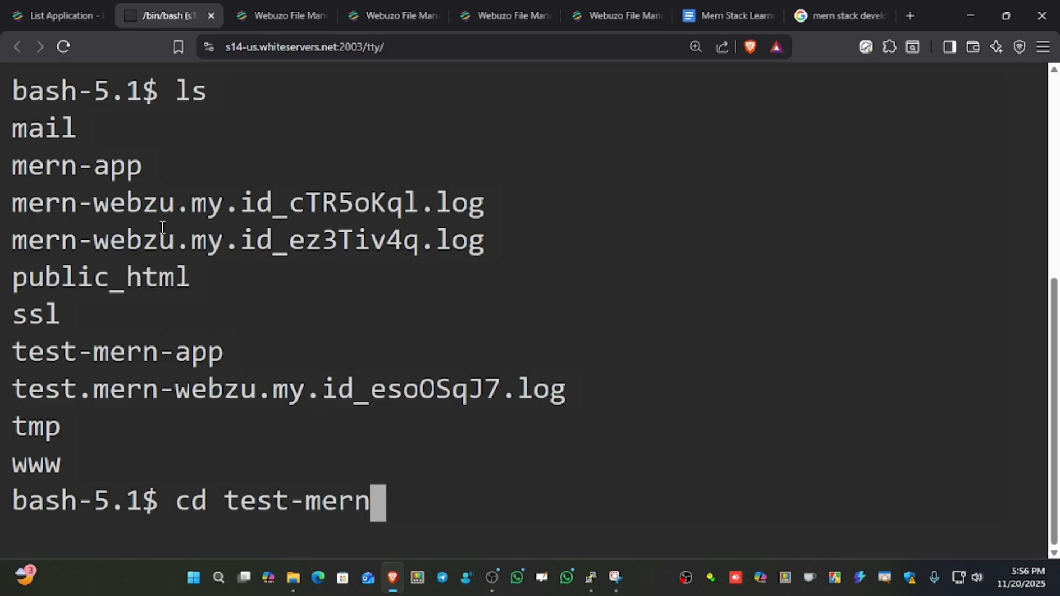
type("-app")
key("Return")
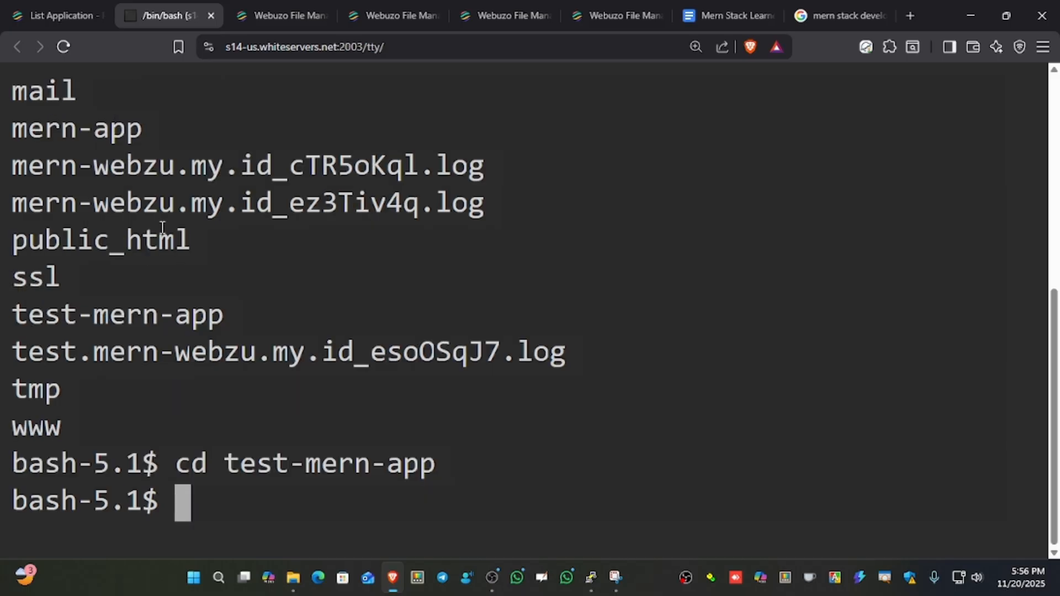
List the contents of the test-mern-app folder with ls.
type("ls")
key("Return")
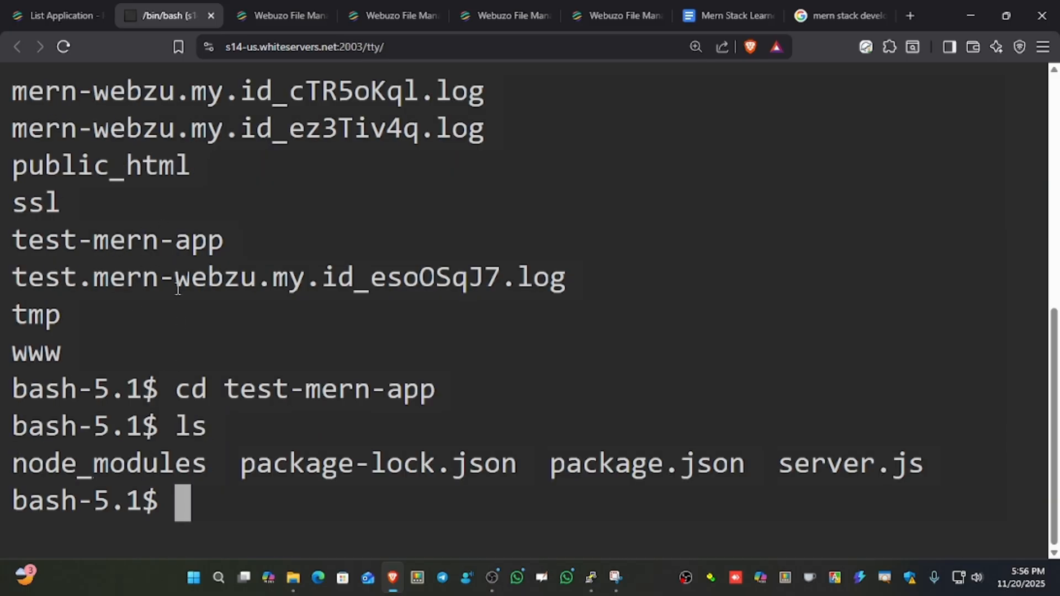
Open the Test 2 site at test.mern-webzu.my.id from the Webuzo application list and examine the message on its page.
left_click(51, 16)
key("ctrl+minus")
key("ctrl+minus")
key("ctrl+minus")
key("ctrl+minus")
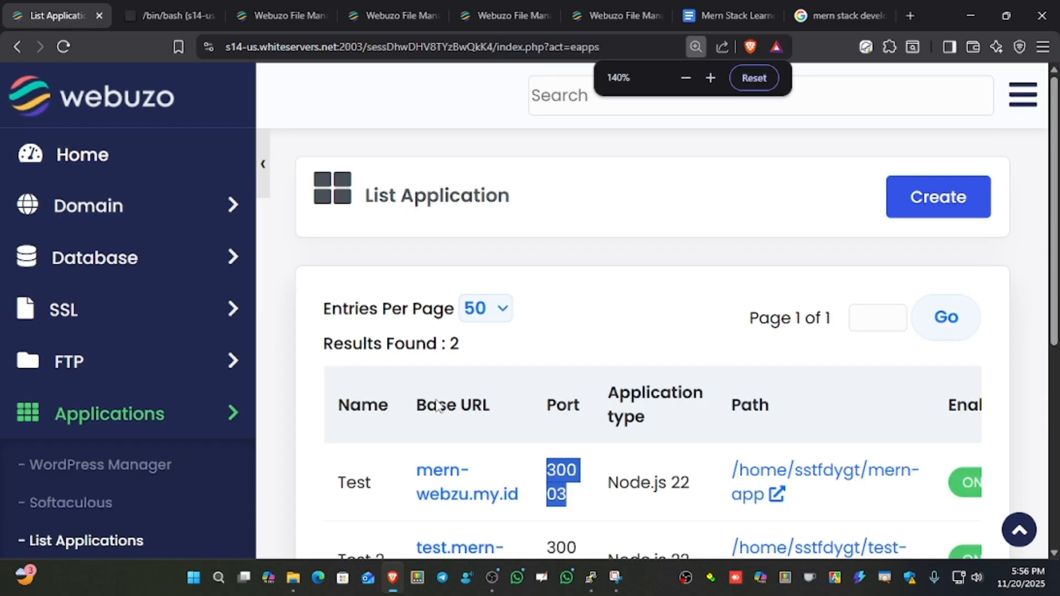
scroll(442, 436, "down", 2)
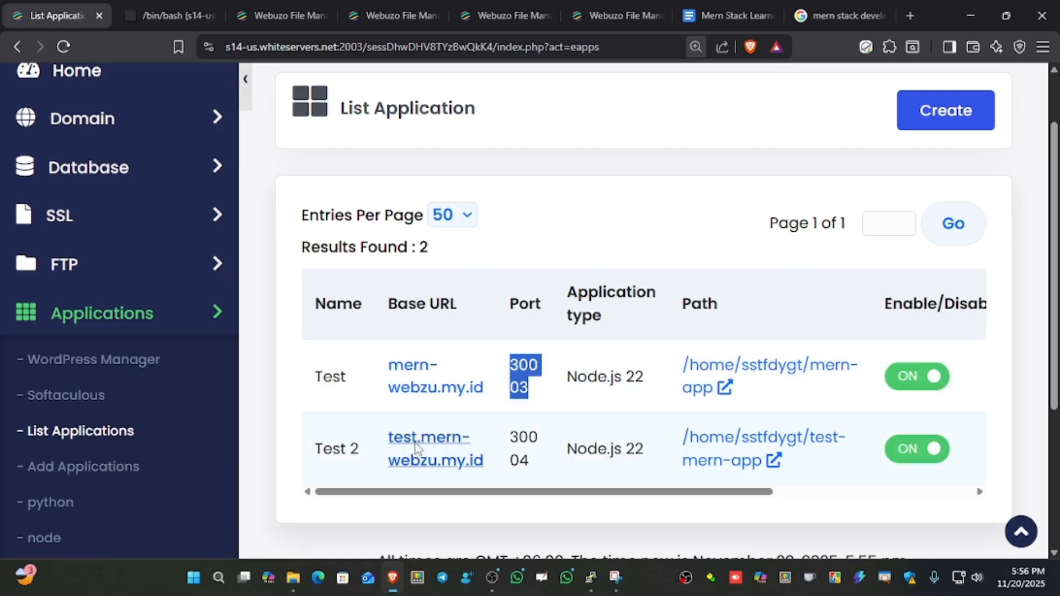
left_click(423, 435)
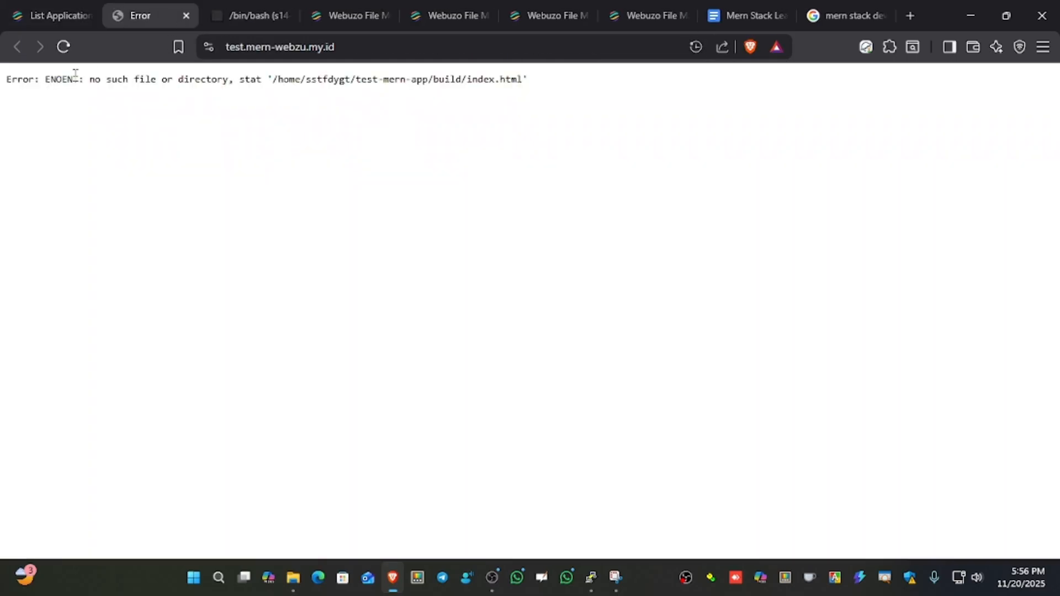
left_click_drag(35, 79, 3, 79)
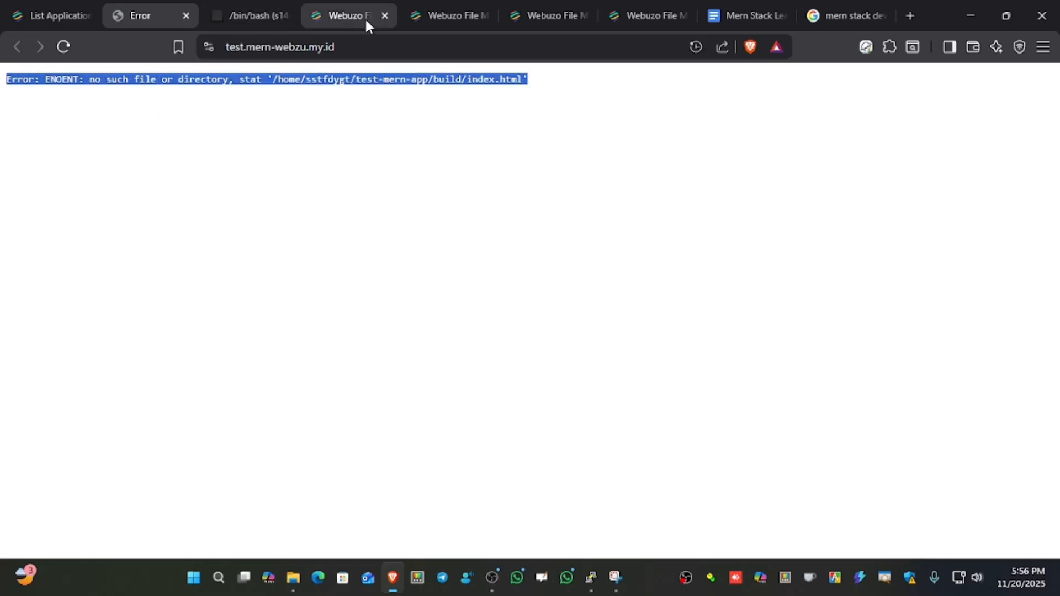
Find the React app creation step in the Mern Stack Learner document and copy the command npx create-react-app client.
left_click(753, 17)
scroll(537, 303, "down", 15)
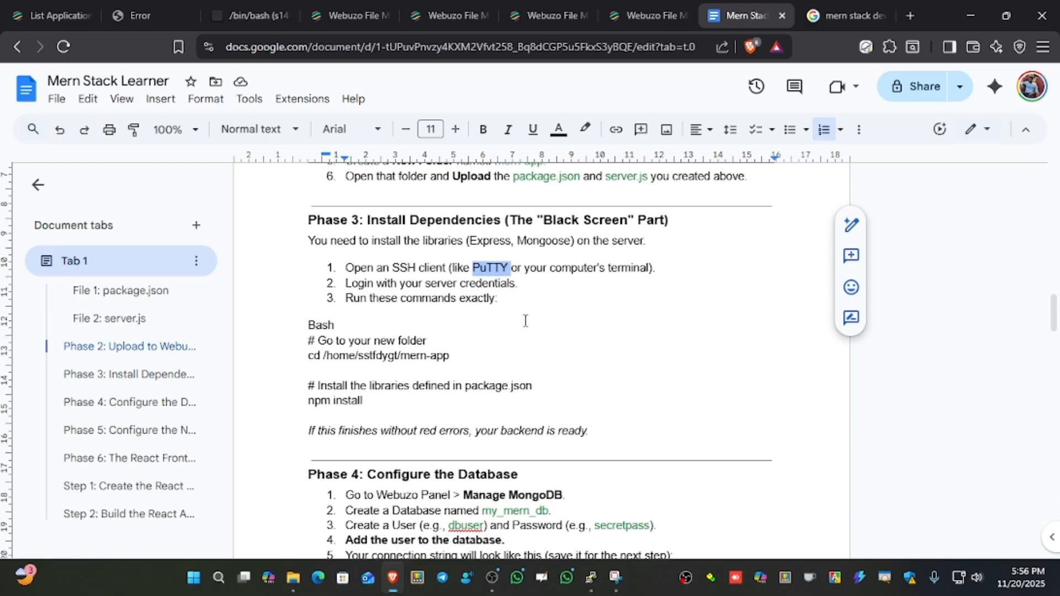
scroll(525, 320, "down", 15)
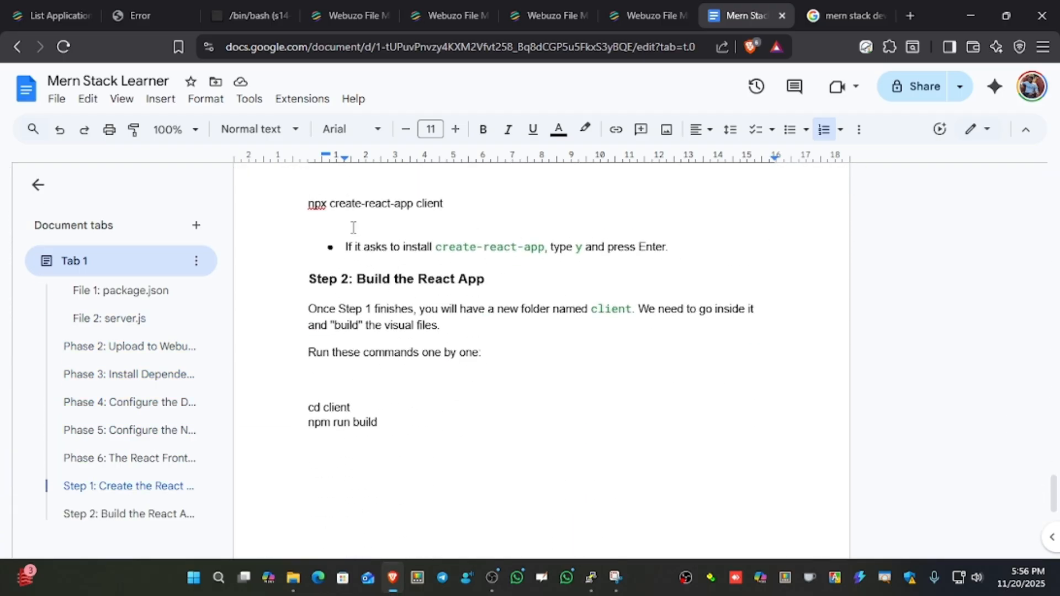
scroll(420, 283, "up", 2)
left_click_drag(442, 283, 306, 285)
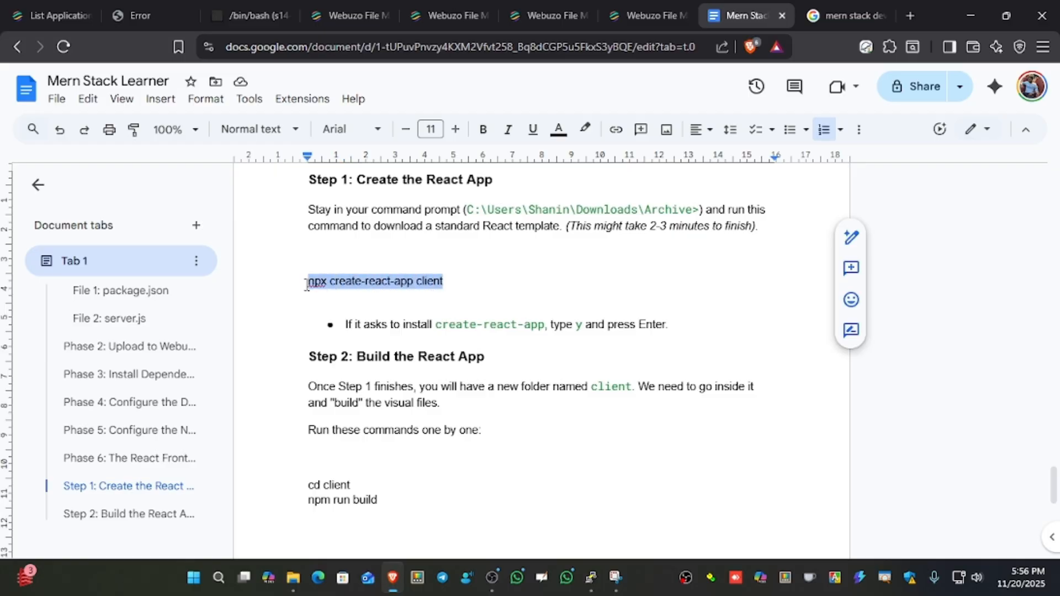
left_click(401, 282)
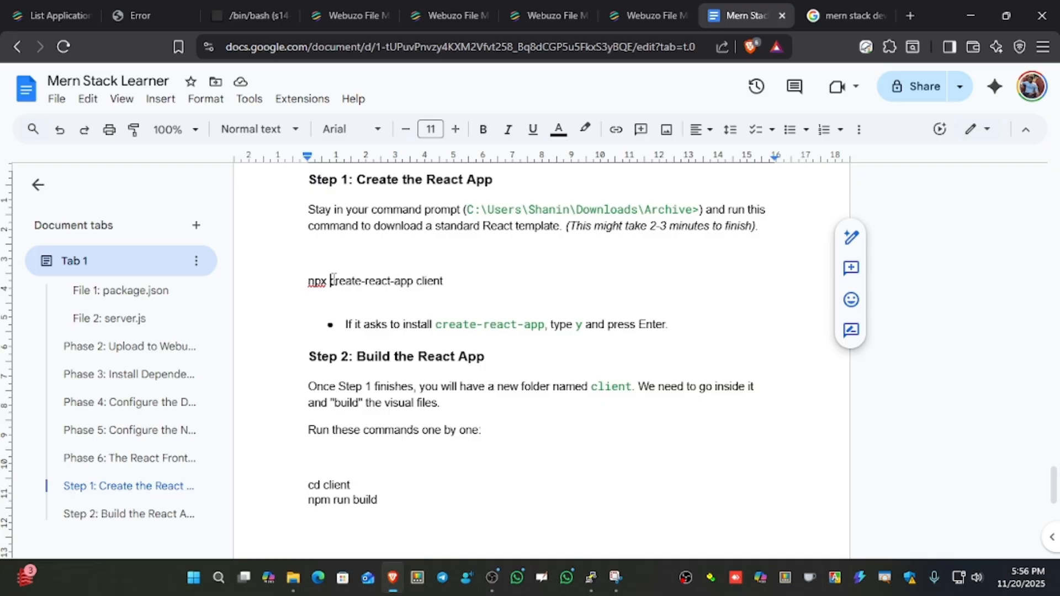
left_click_drag(332, 279, 436, 278)
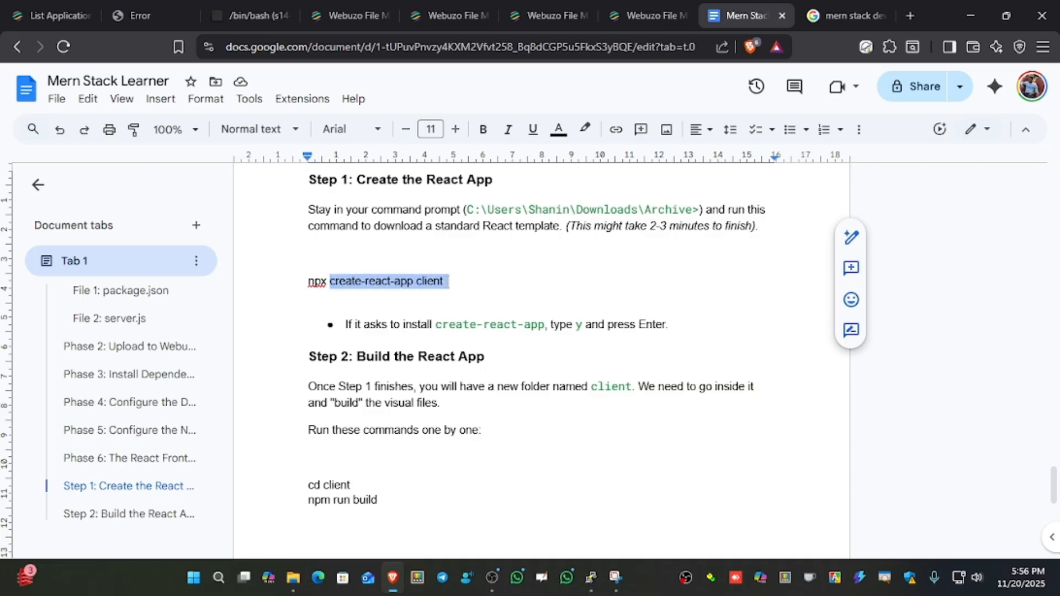
left_click_drag(450, 281, 306, 288)
key("super+c")
In the bash terminal, run npx create-react-app client inside test-mern-app and accept the package installation with y.
left_click(248, 16)
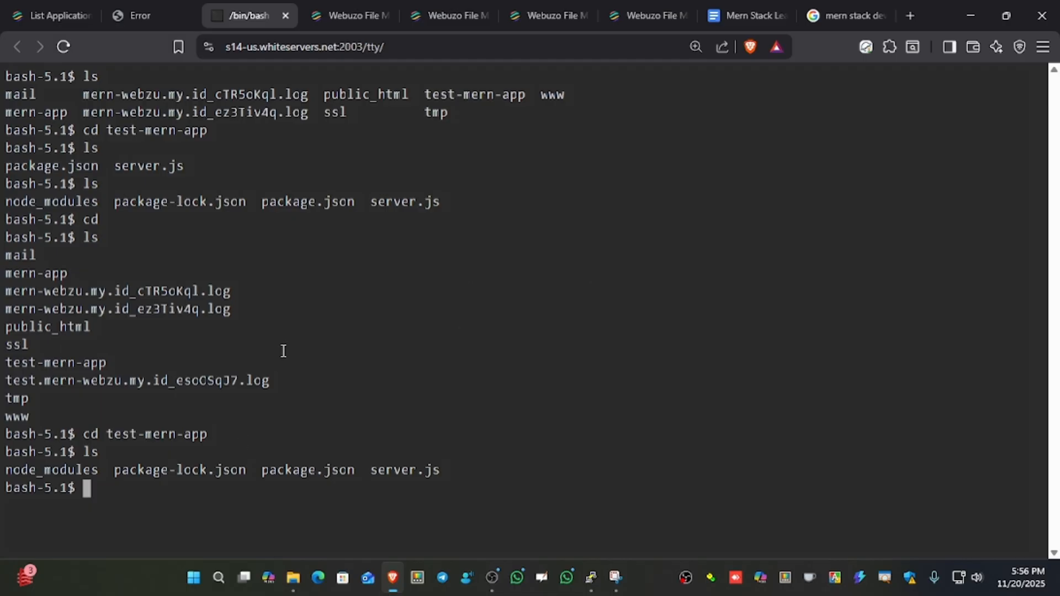
right_click(106, 486)
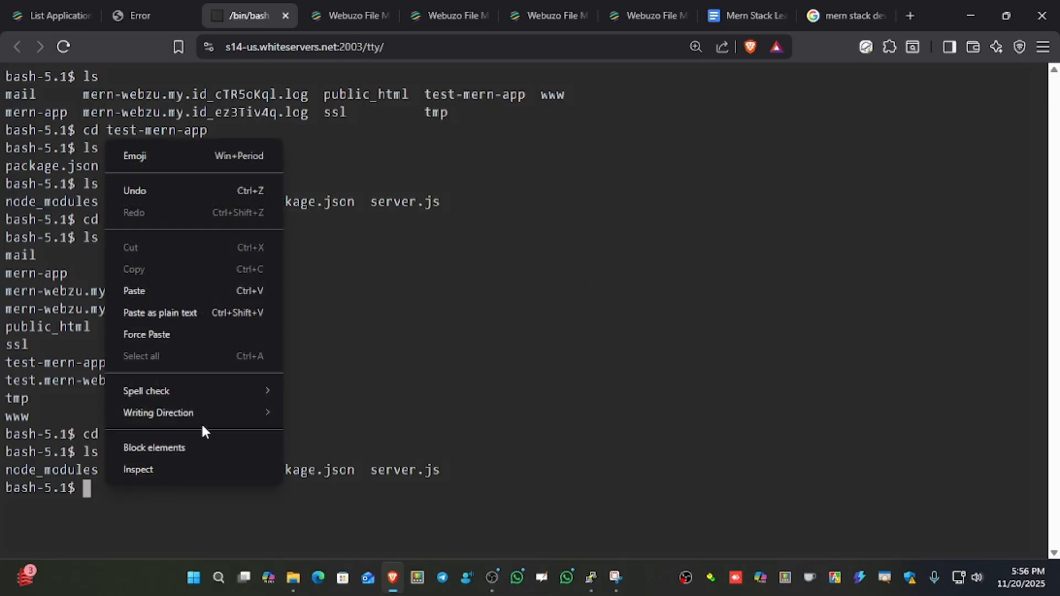
left_click(159, 283)
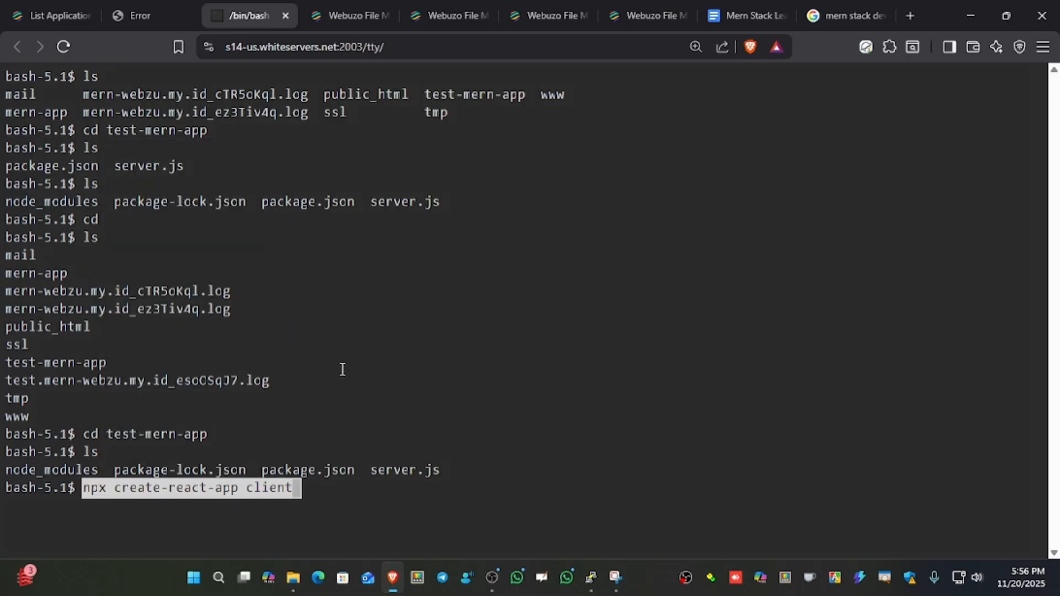
key("Return")
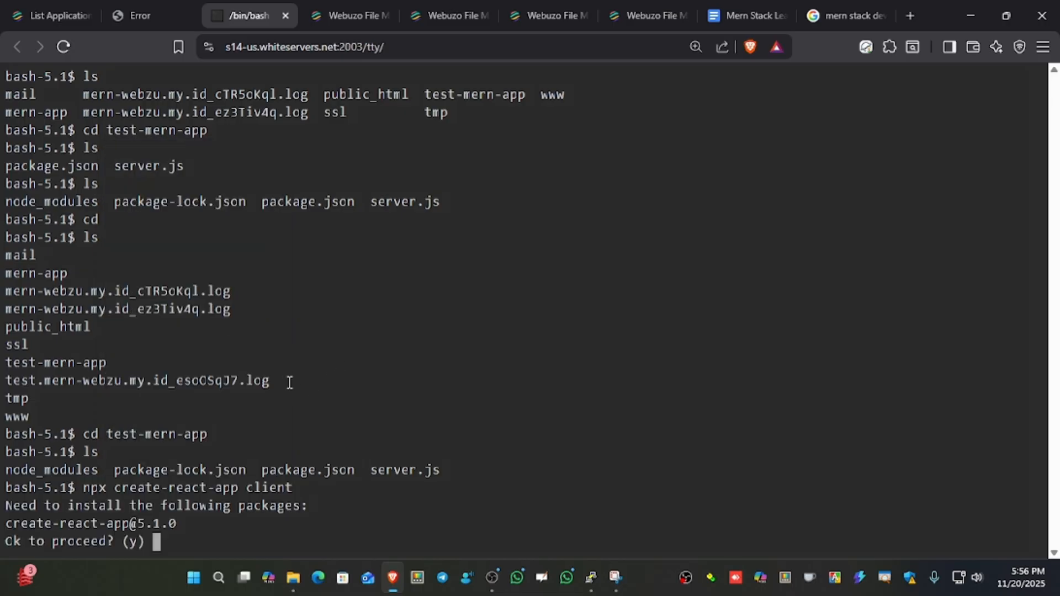
type("y")
left_click_drag(248, 490, 301, 489)
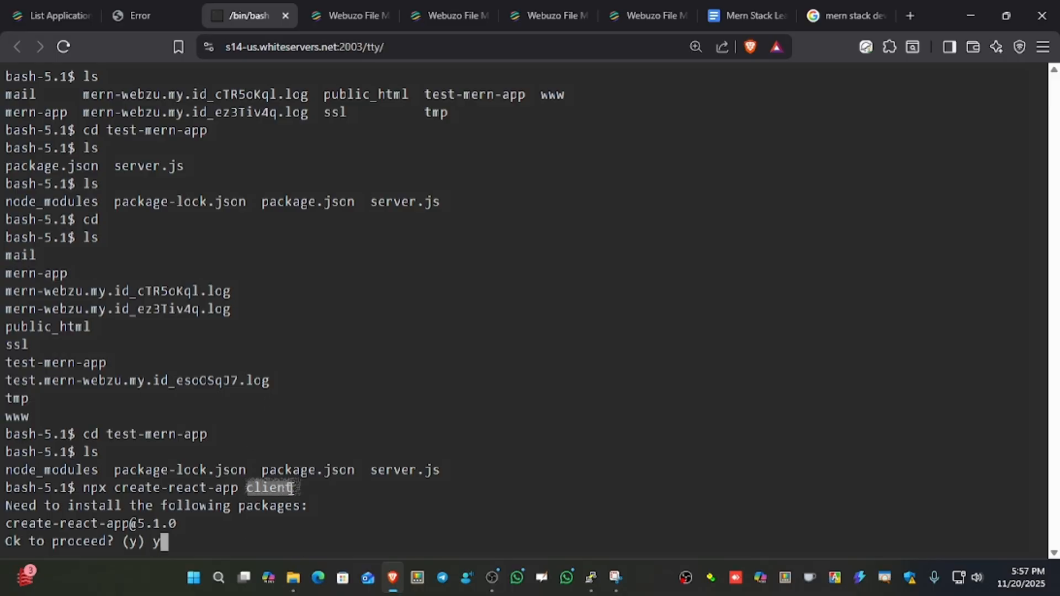
left_click(213, 532)
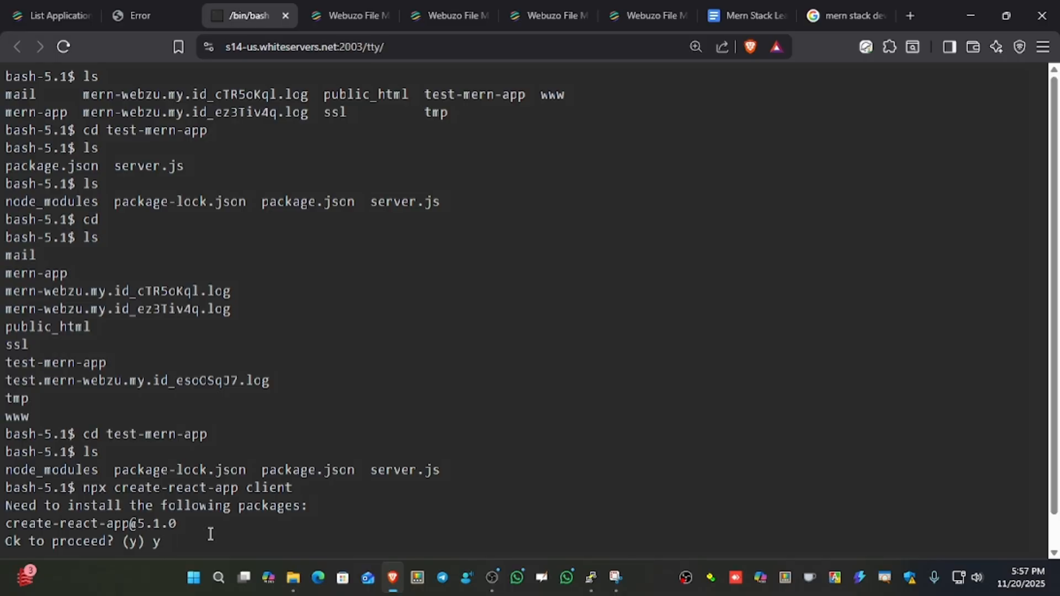
key("Return")
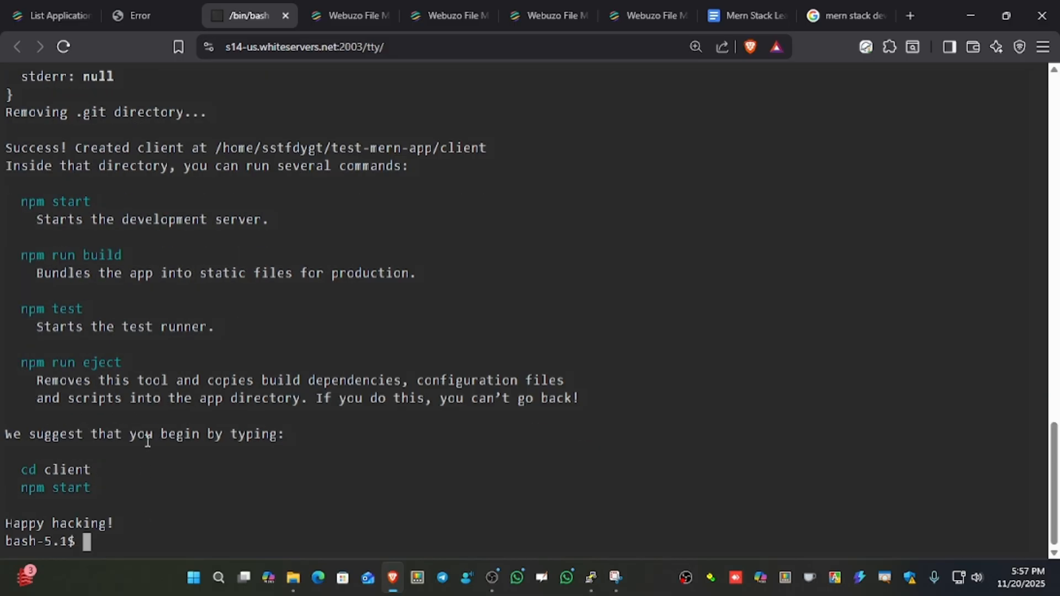
List the application folder, change into the client folder with cd client, and list its contents with ls.
type("ls")
key("Return")
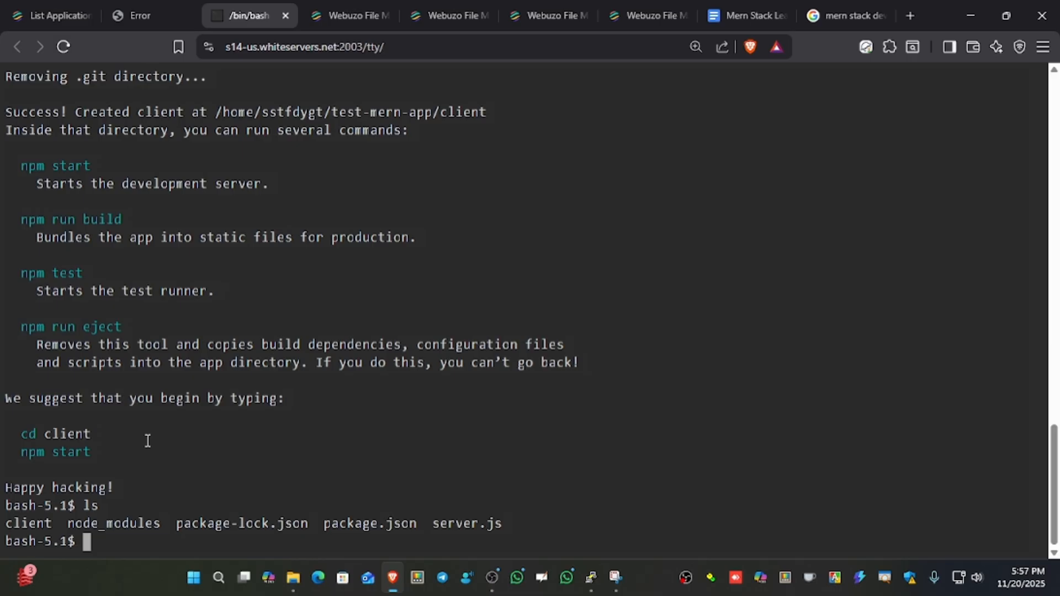
type("cd client")
key("Return")
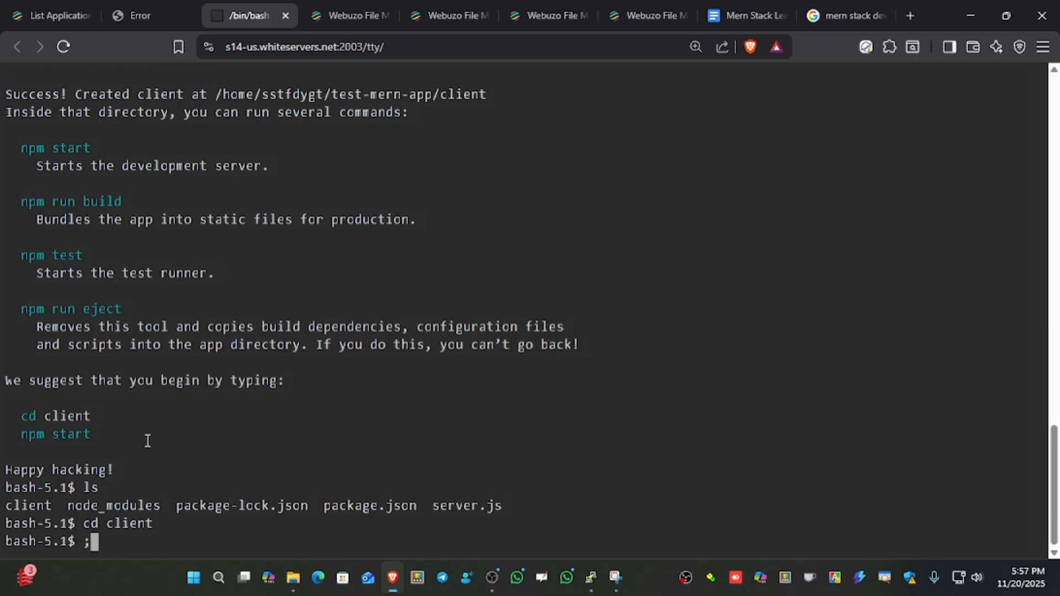
type("ls")
key("Return")
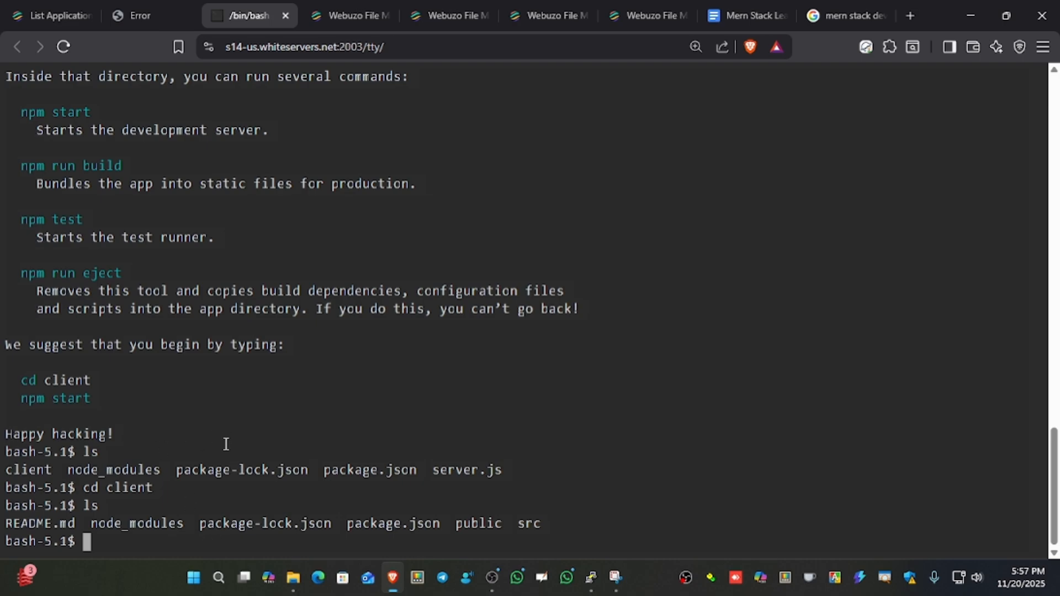
Build the React client with npm run build and list the folder with ls to check for the build directory.
type("npm run build")
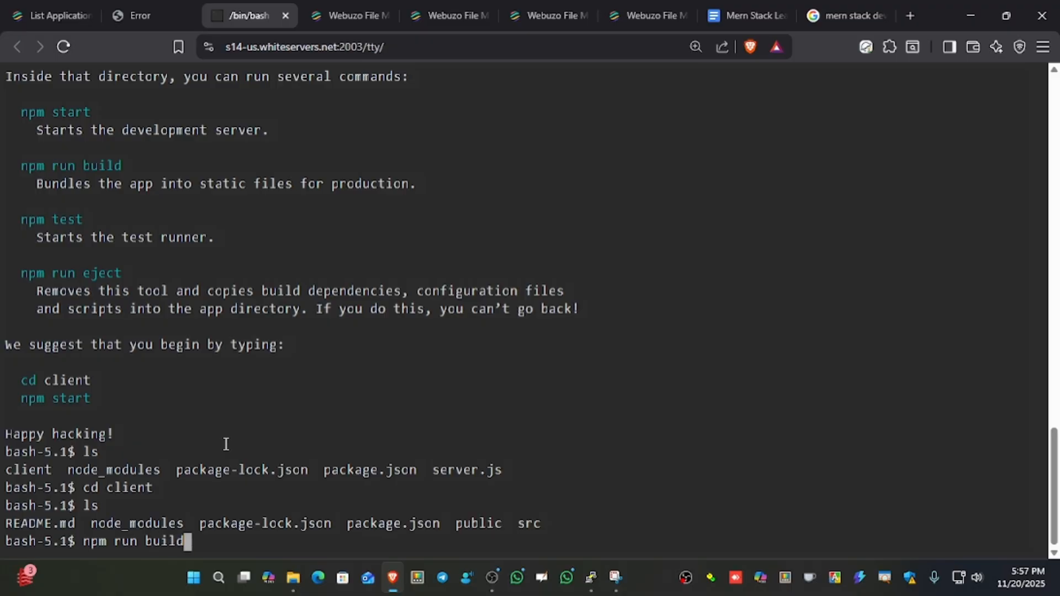
key("Return")
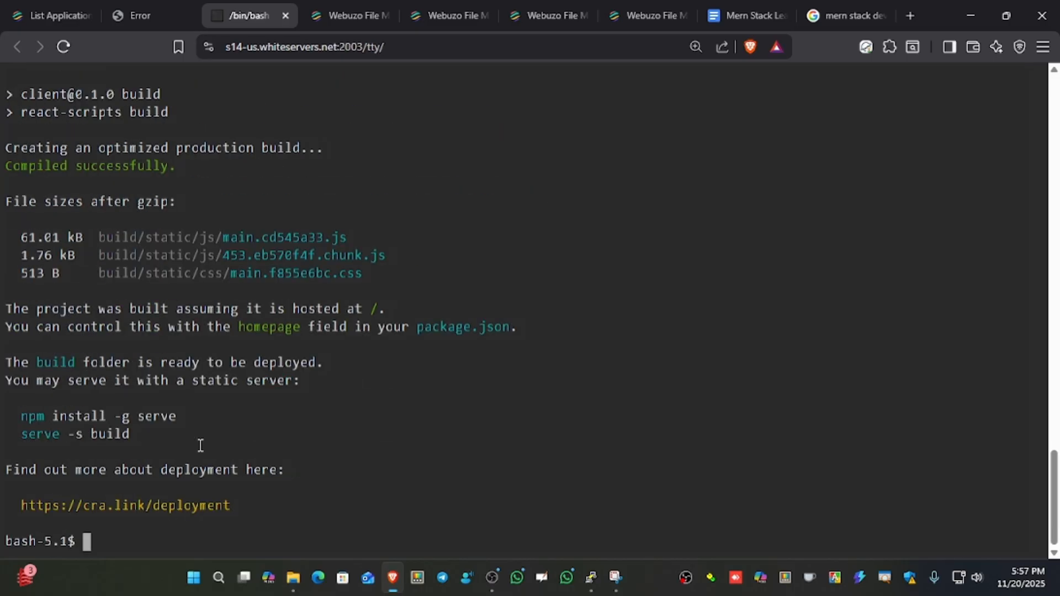
type("ls")
key("Return")
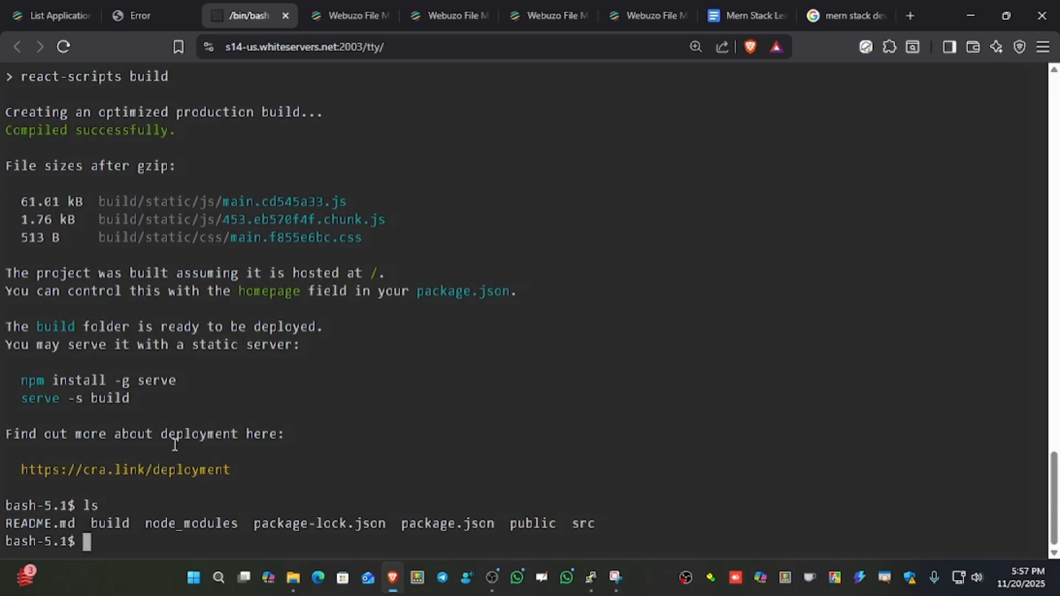
double_click(111, 523)
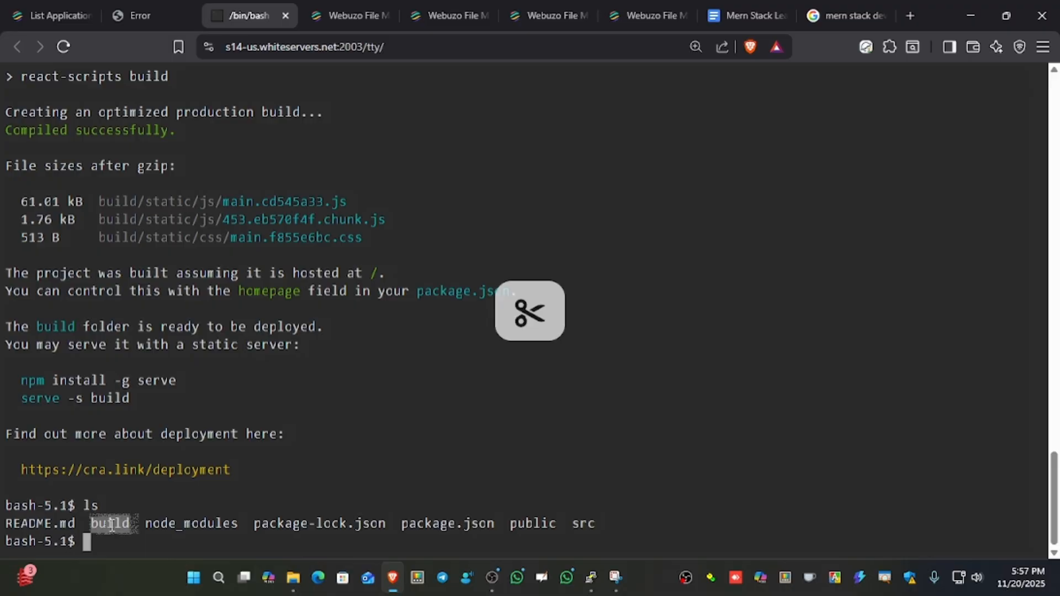
Switch to the Webuzo File Manager, reload the test-mern-app folder, and open its client folder.
left_click(51, 21)
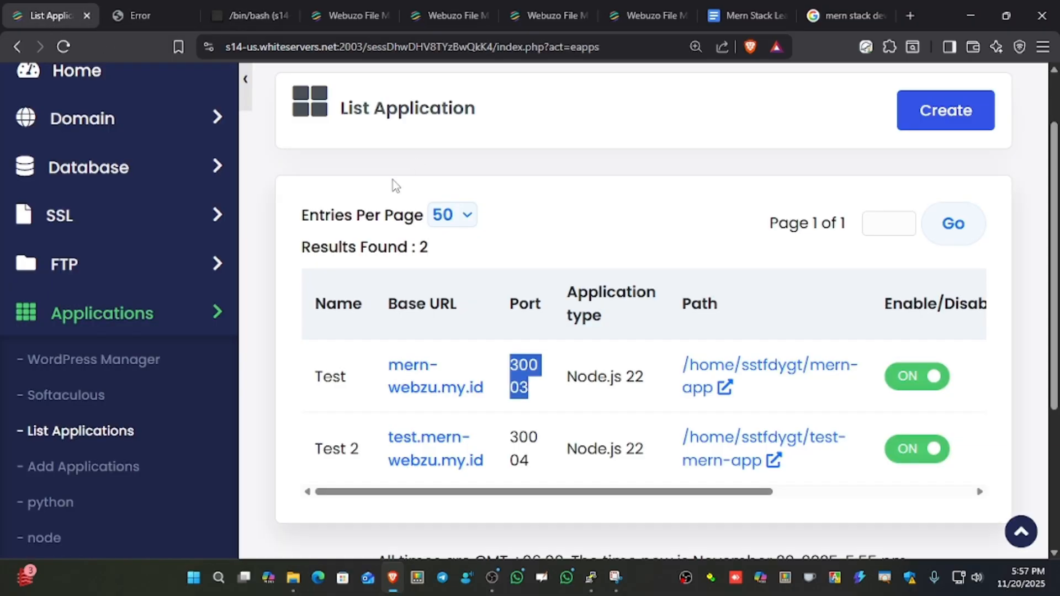
left_click(442, 15)
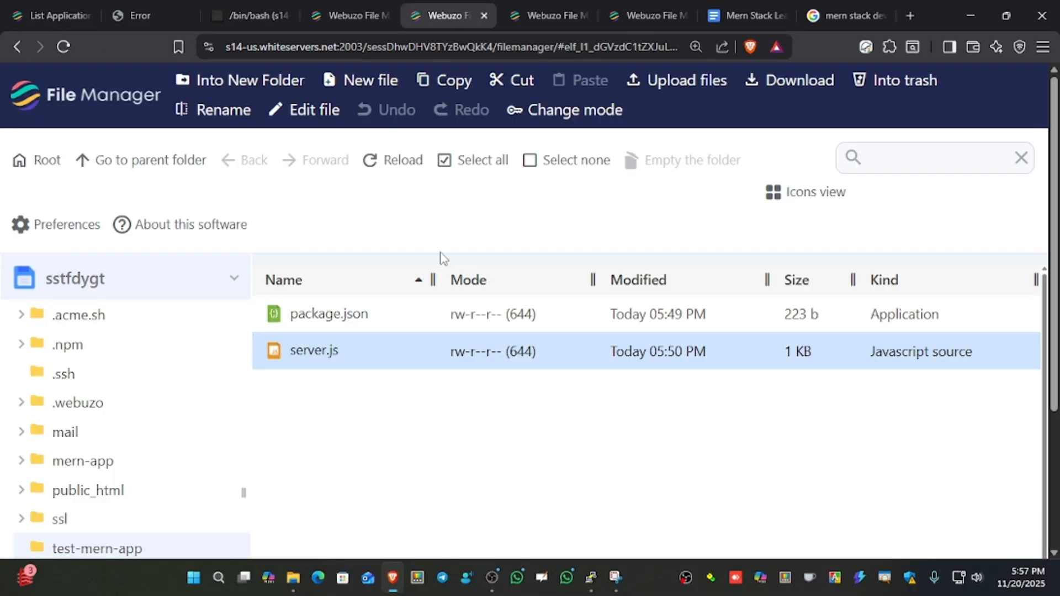
left_click(373, 173)
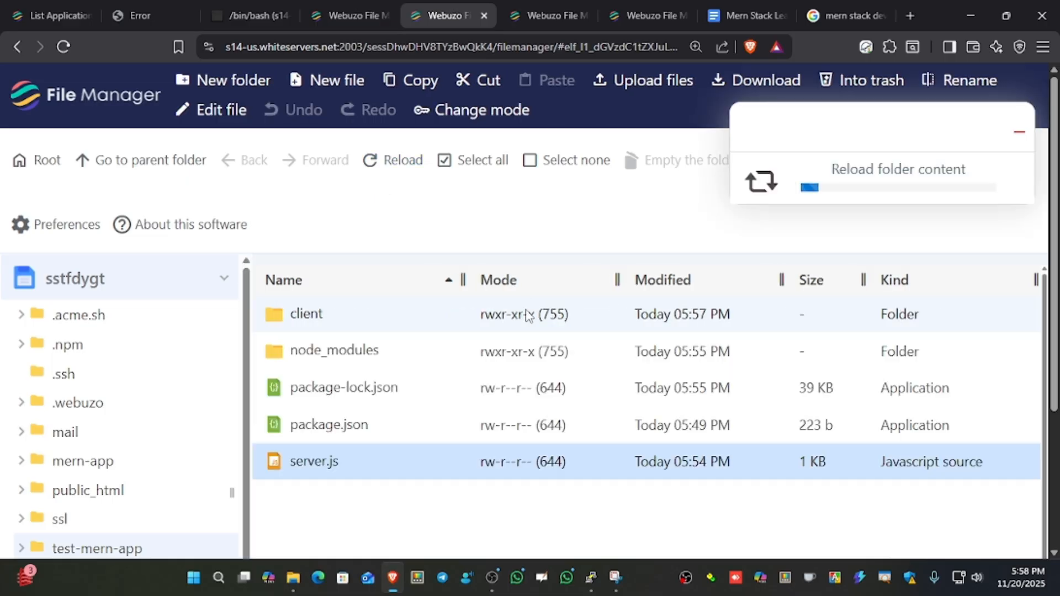
key("ctrl+minus")
key("ctrl+minus")
double_click(330, 260)
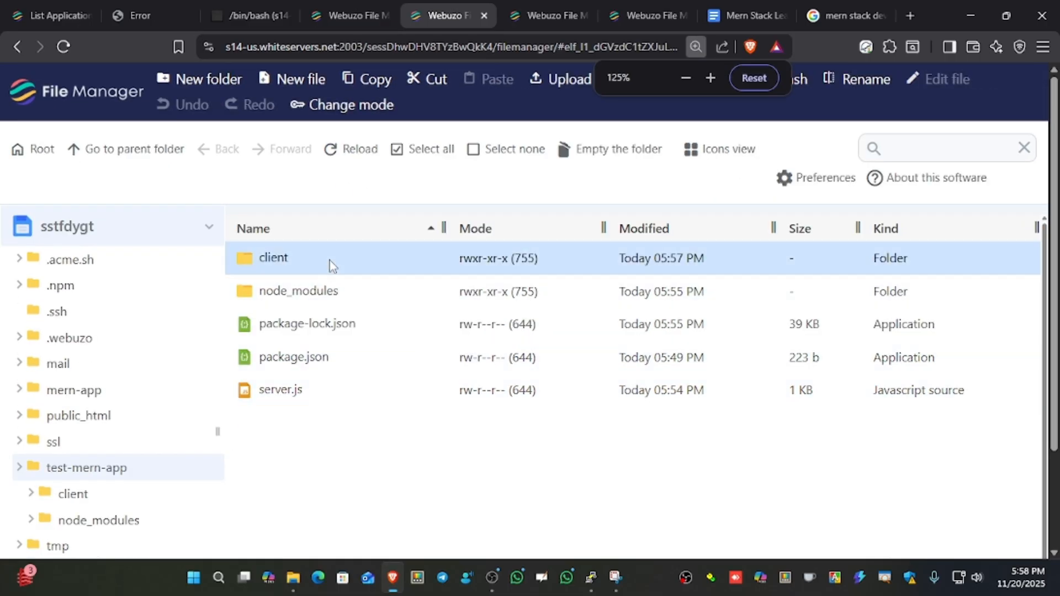
Copy the client's build folder to /test-mern-app/ and open the destination folder.
left_click(326, 257)
right_click(326, 257)
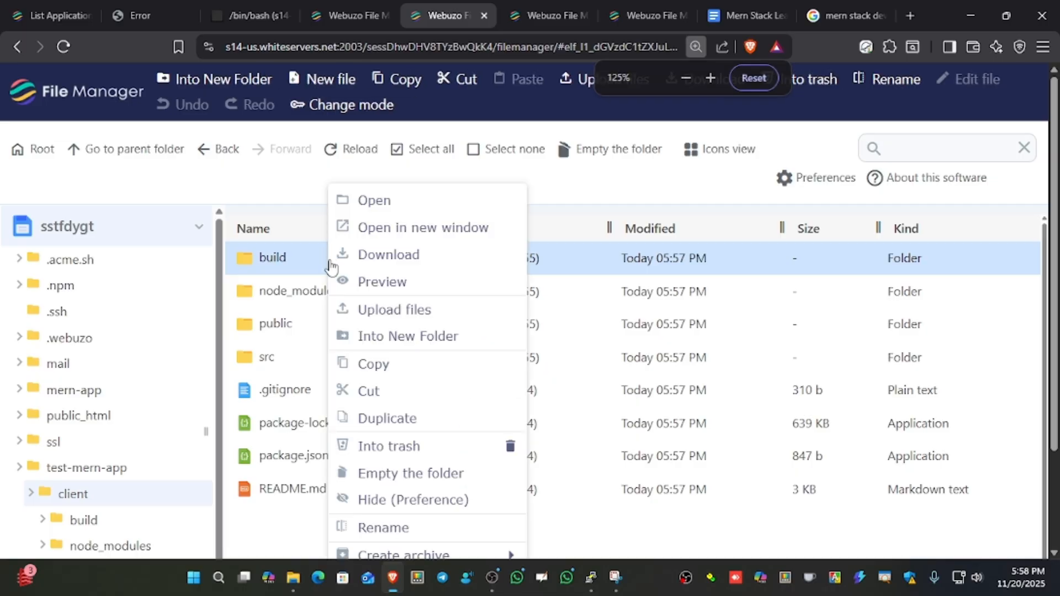
left_click(385, 364)
double_click(487, 376)
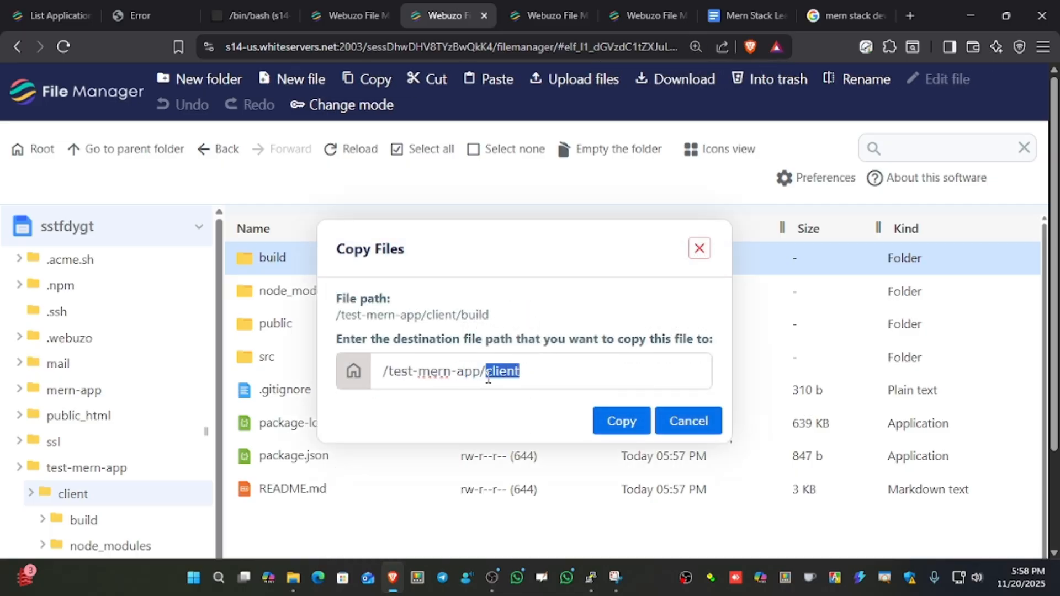
key("BackSpace")
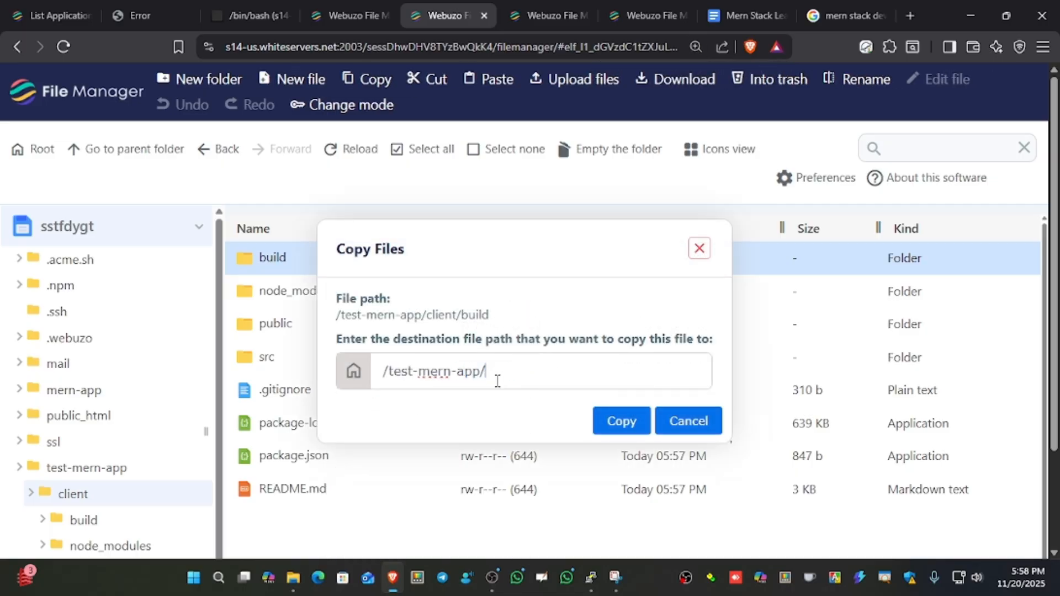
left_click(634, 422)
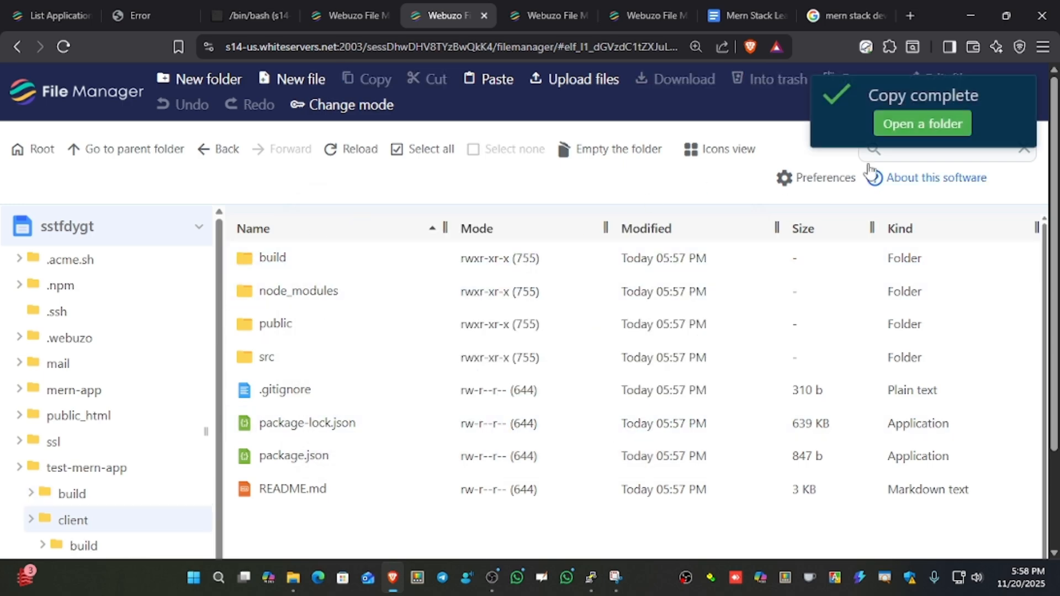
left_click(915, 124)
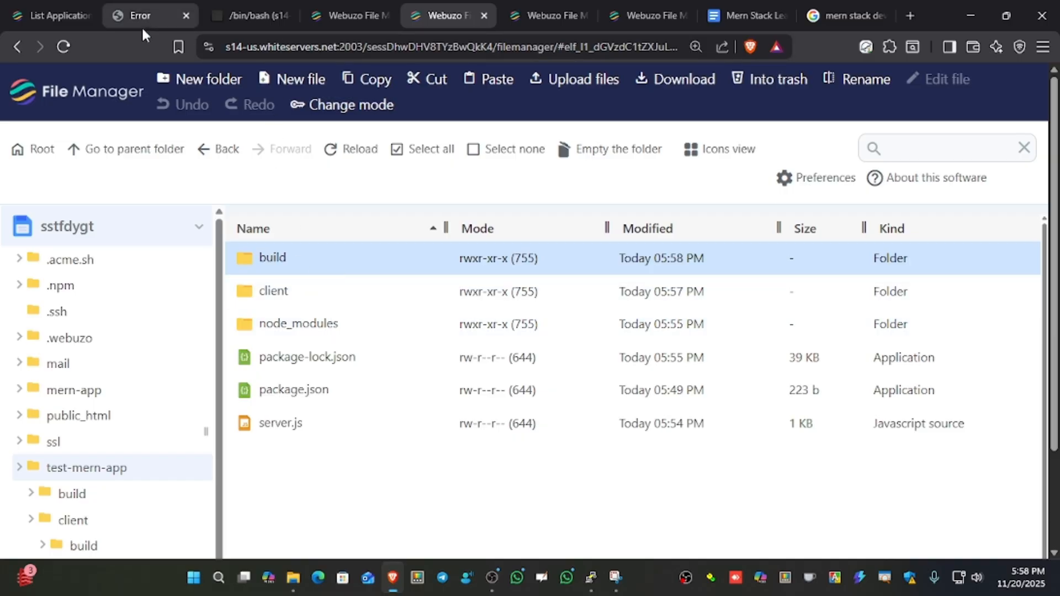
Switch to the Webuzo application list, stop the Test 2 application, and start it again.
left_click(58, 17)
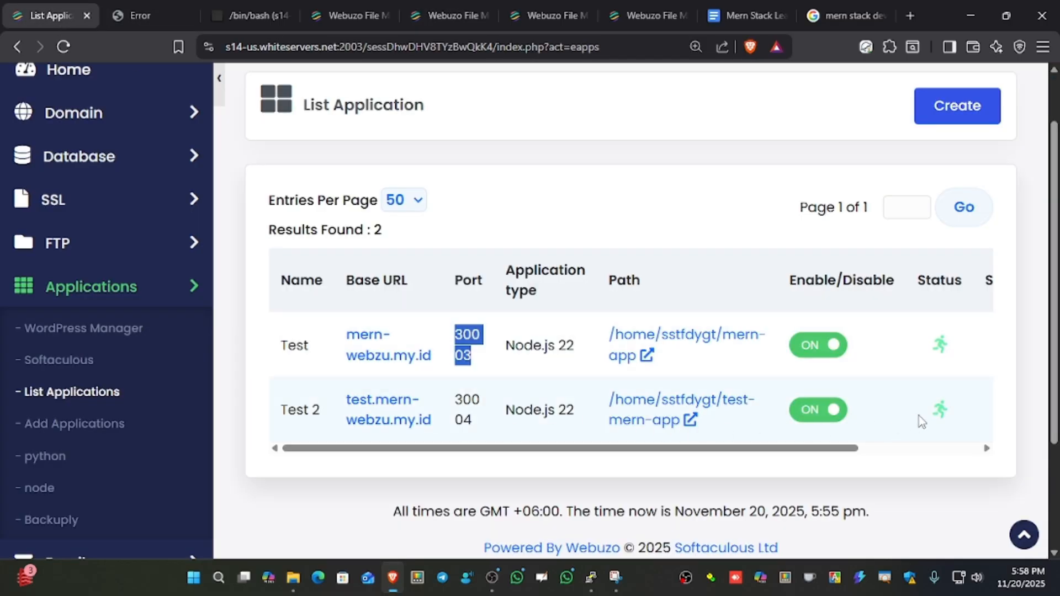
key("ctrl+minus")
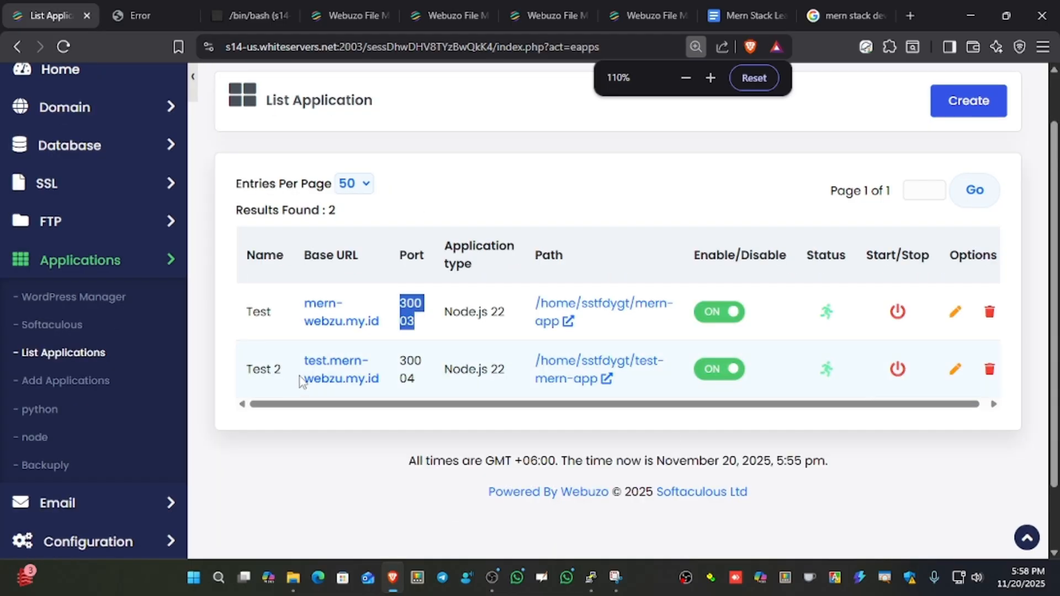
left_click(897, 372)
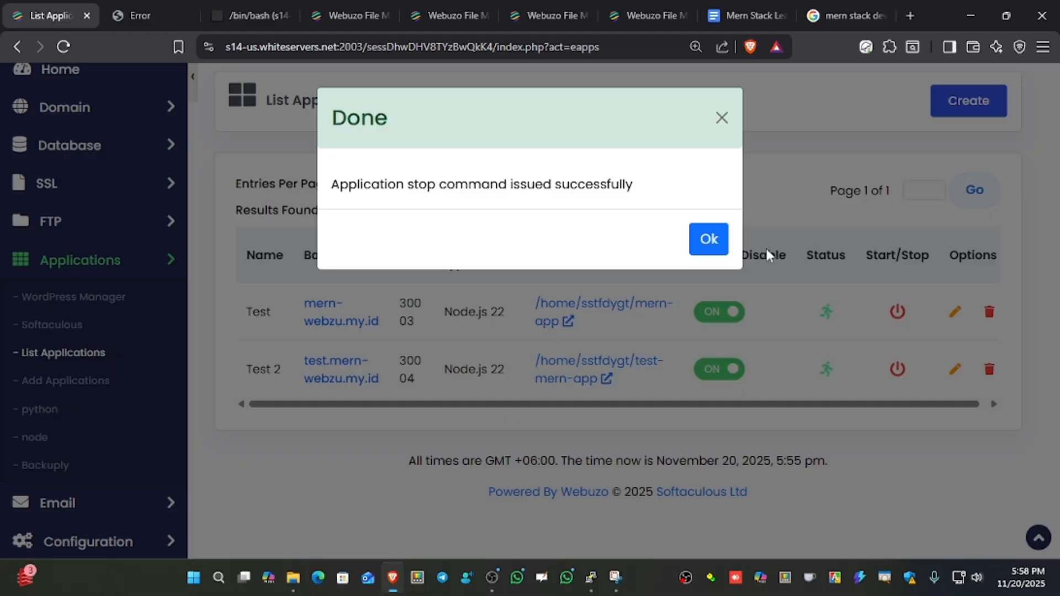
left_click(708, 239)
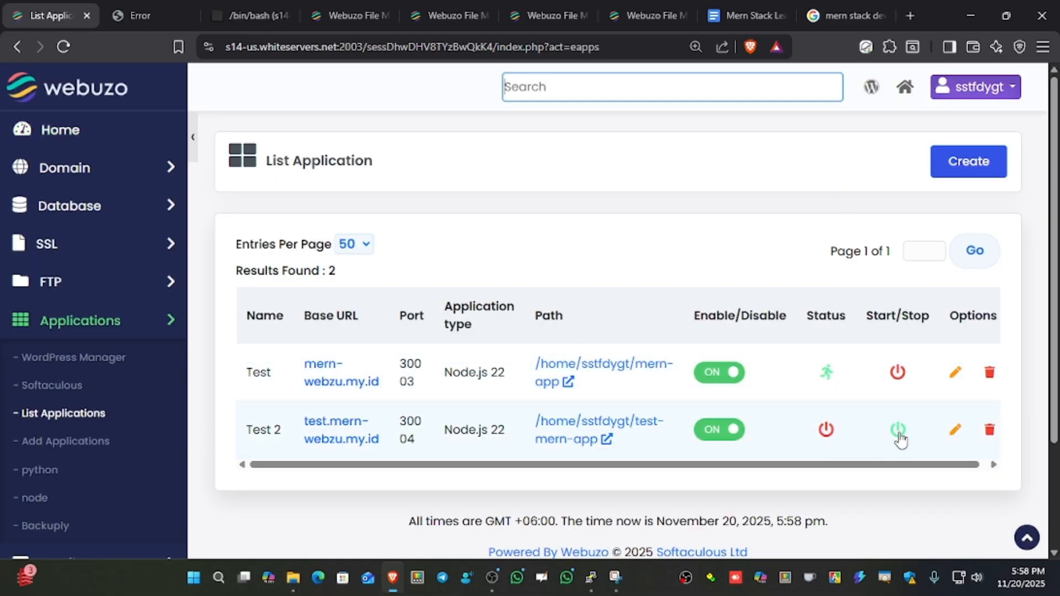
left_click(898, 434)
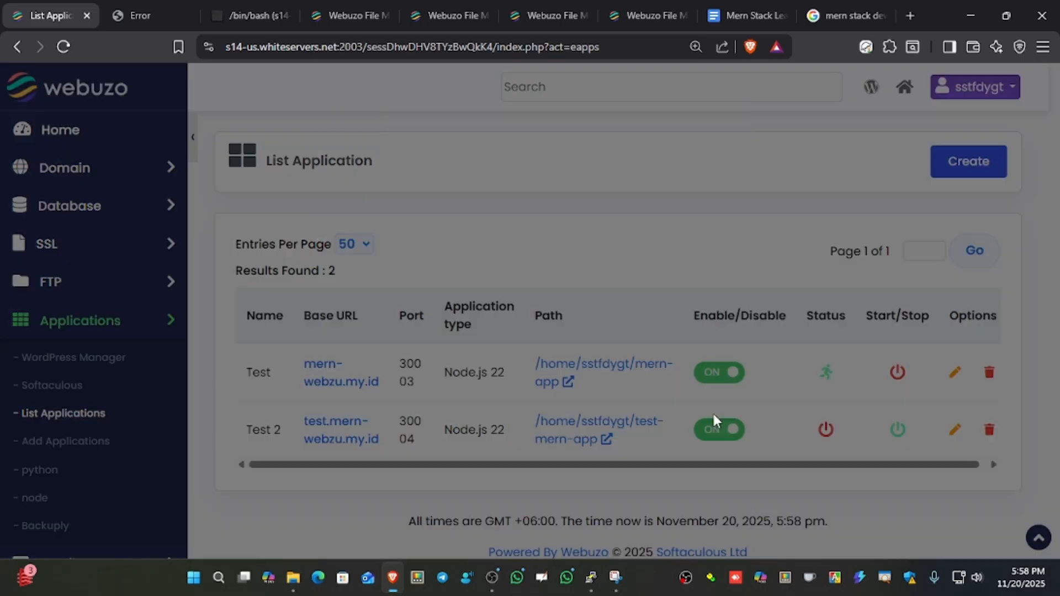
left_click(713, 239)
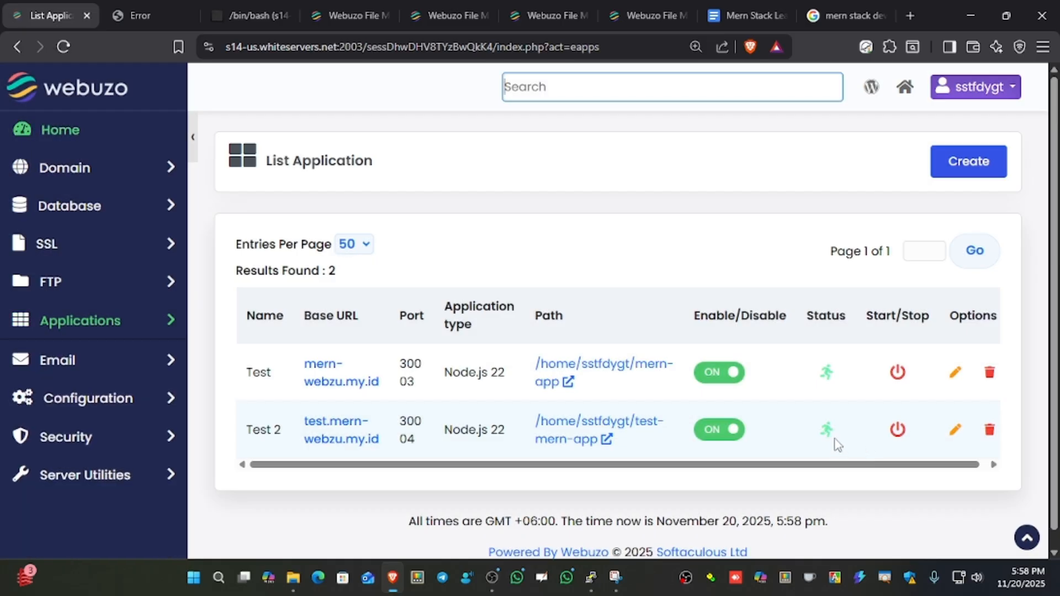
Reload test.mern-webzu.my.id and check the served page and its test subdomain address.
left_click(121, 17)
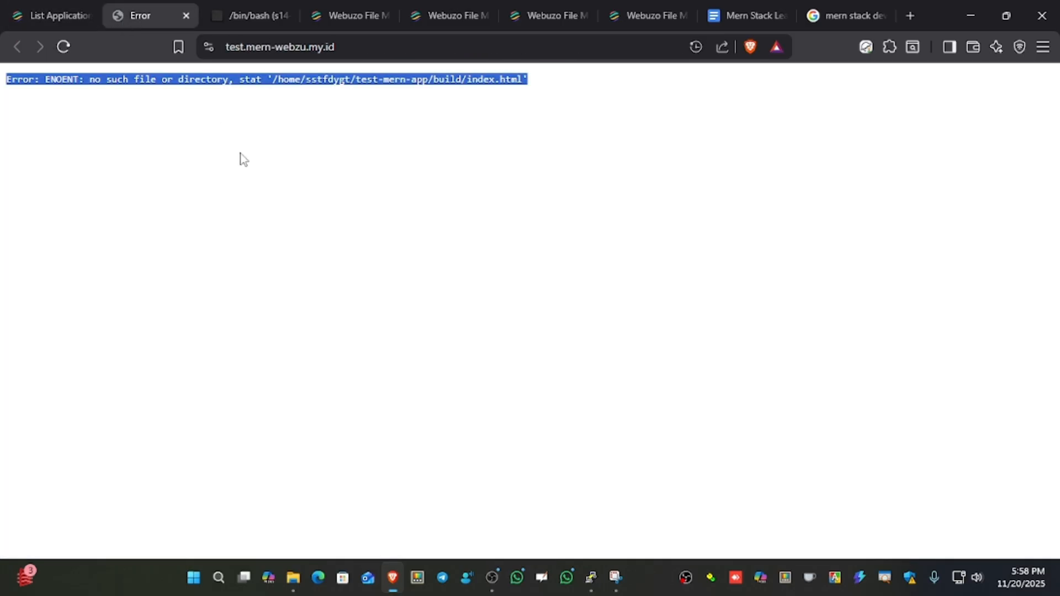
key("F5")
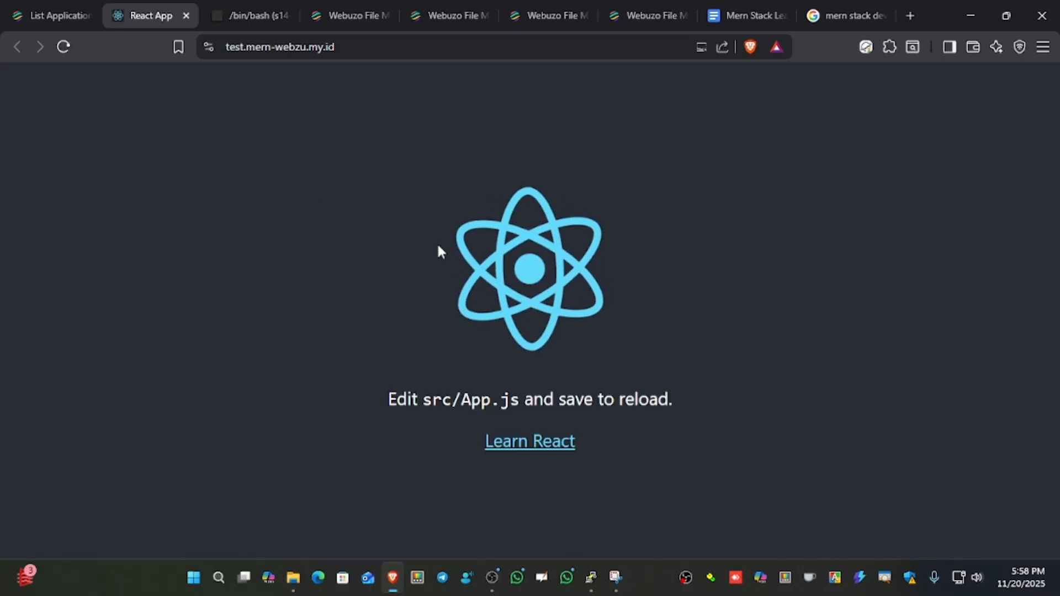
left_click_drag(249, 131, 714, 345)
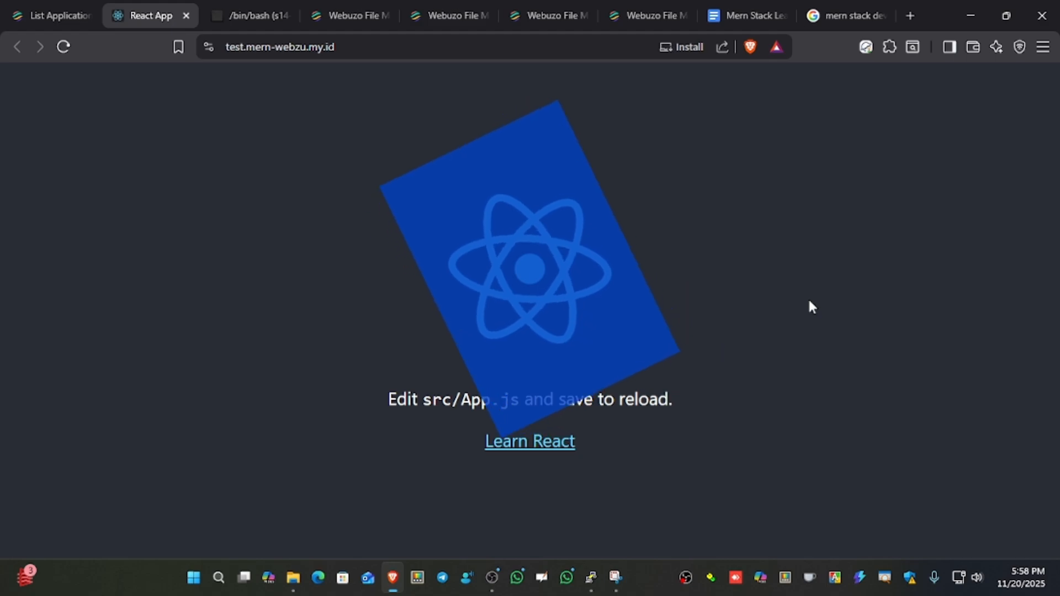
left_click(277, 101)
left_click_drag(241, 46, 213, 44)
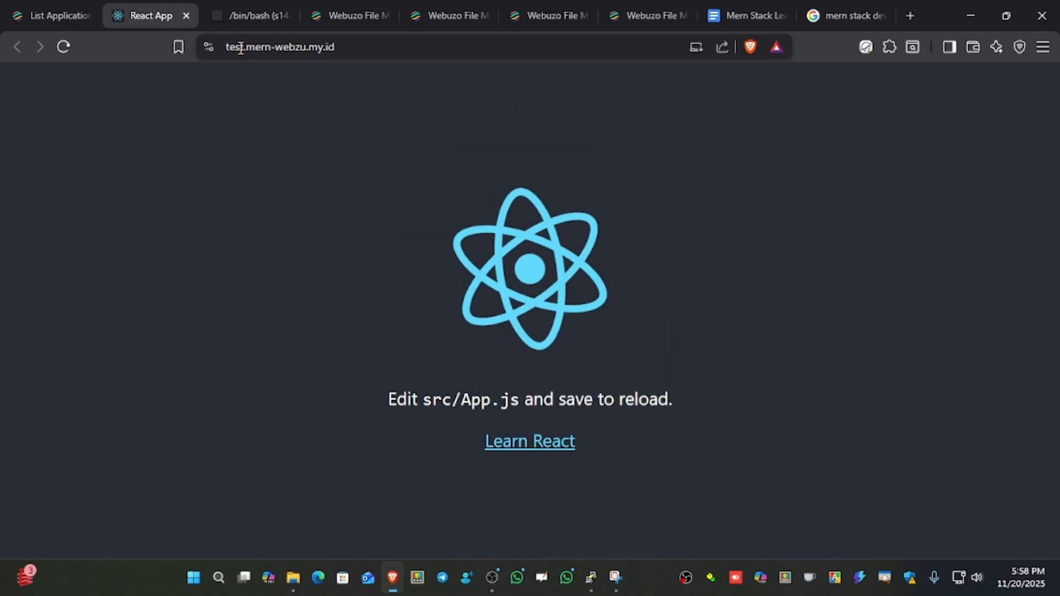
left_click(200, 190)
Follow the page's Learn React link, view the React site, close it, and return to the Webuzo application list.
left_click(529, 448)
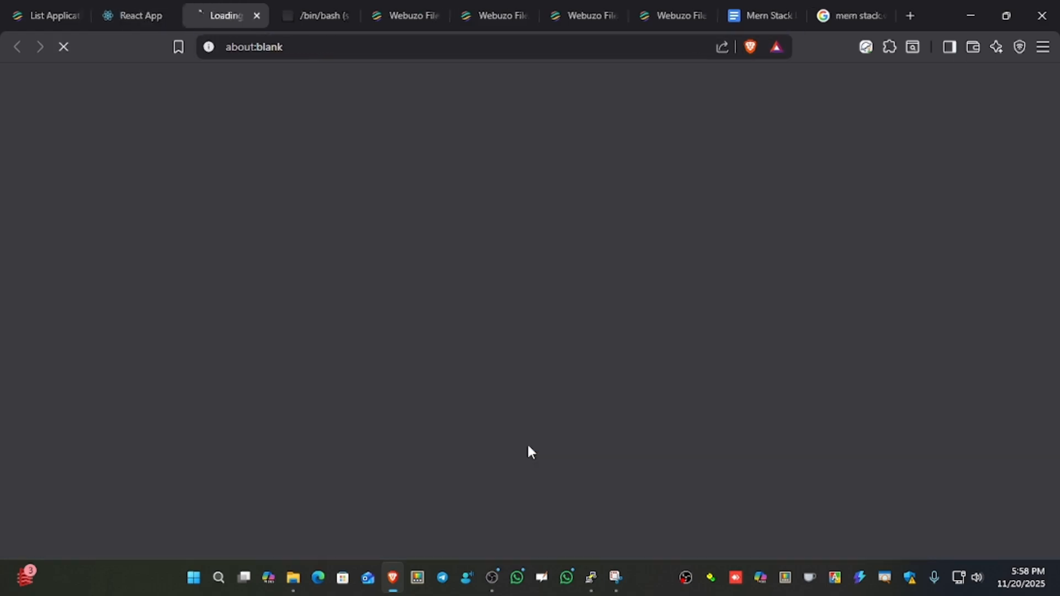
scroll(702, 410, "down", 3)
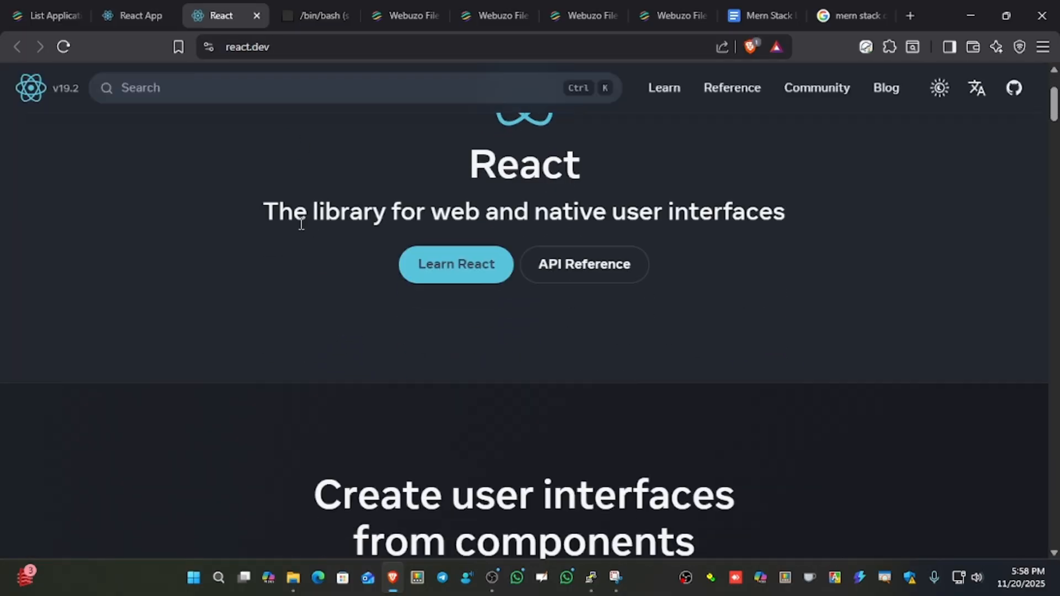
left_click(256, 16)
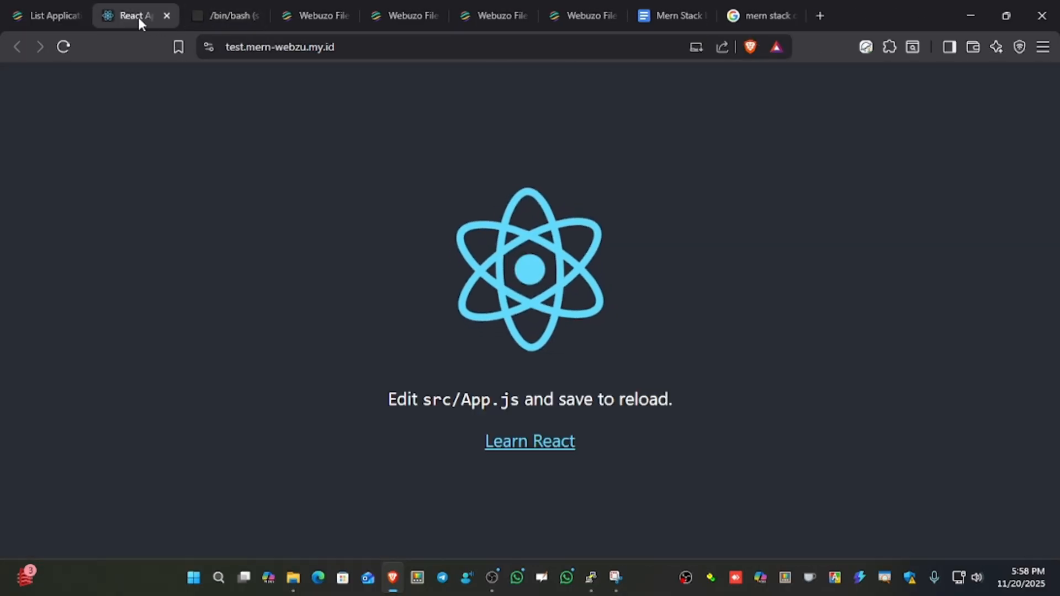
left_click(43, 17)
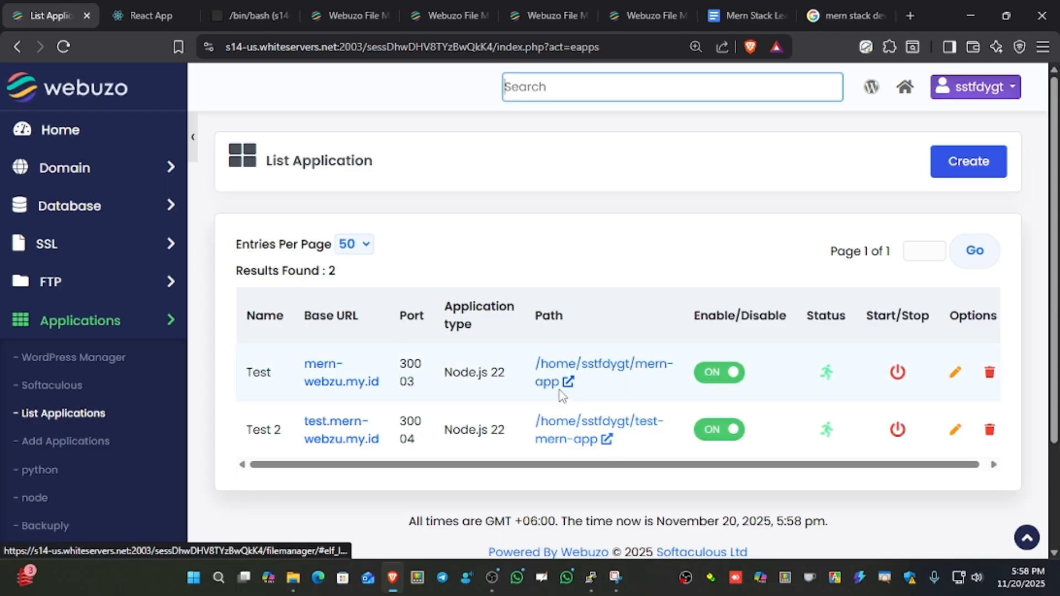